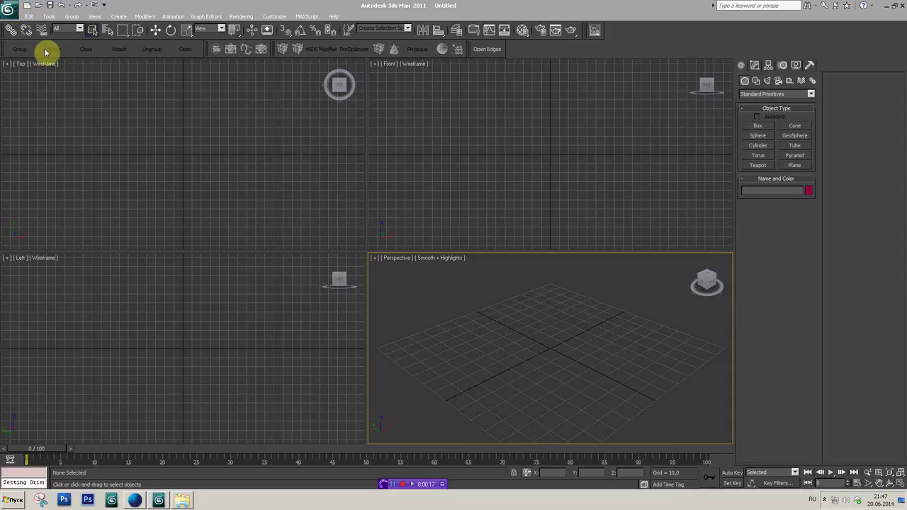
# Step: Open Hend.max from the recent documents list and orbit to view the arms
pyautogui.click(10, 11)
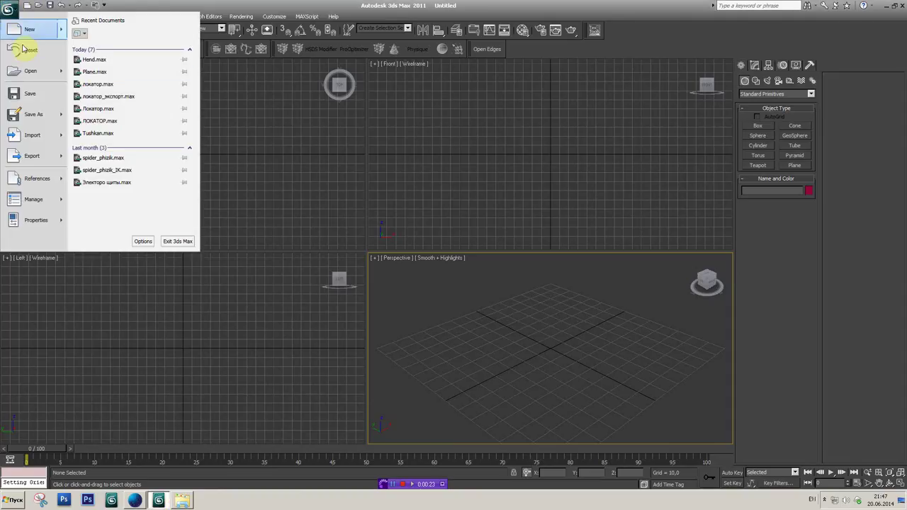
pyautogui.click(92, 60)
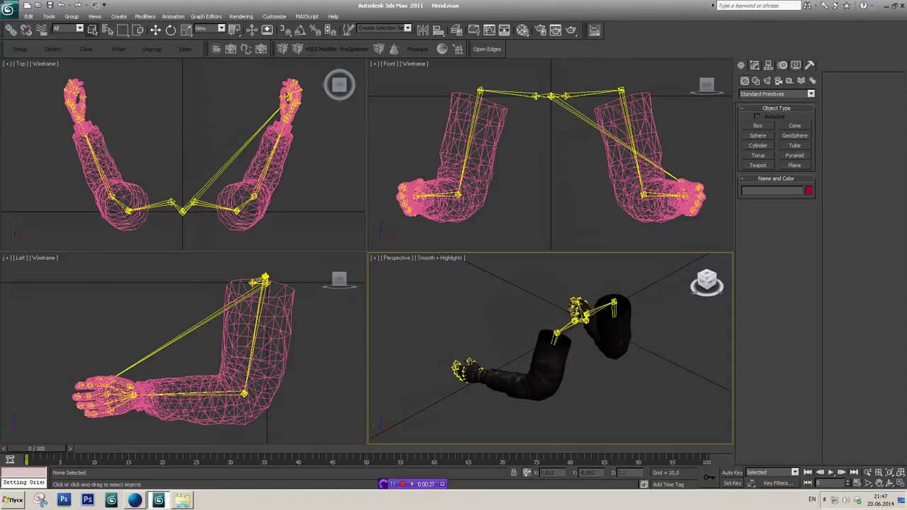
pyautogui.moveTo(707, 283); pyautogui.dragTo(588, 357)
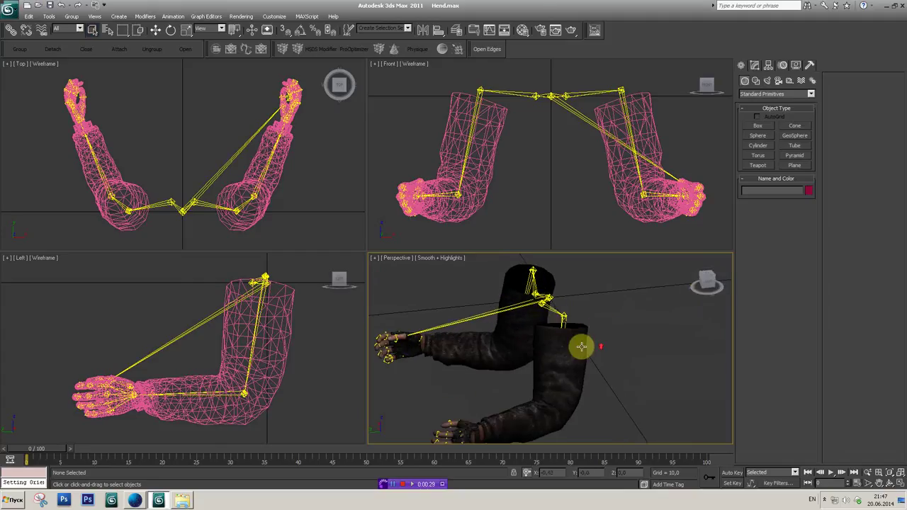
# Step: Zoom the Perspective view and select the arm mesh
pyautogui.scroll(-3, 572, 332)
pyautogui.scroll(3, 574, 330)
pyautogui.scroll(2, 588, 342)
pyautogui.scroll(-3, 582, 328)
pyautogui.scroll(-2, 591, 324)
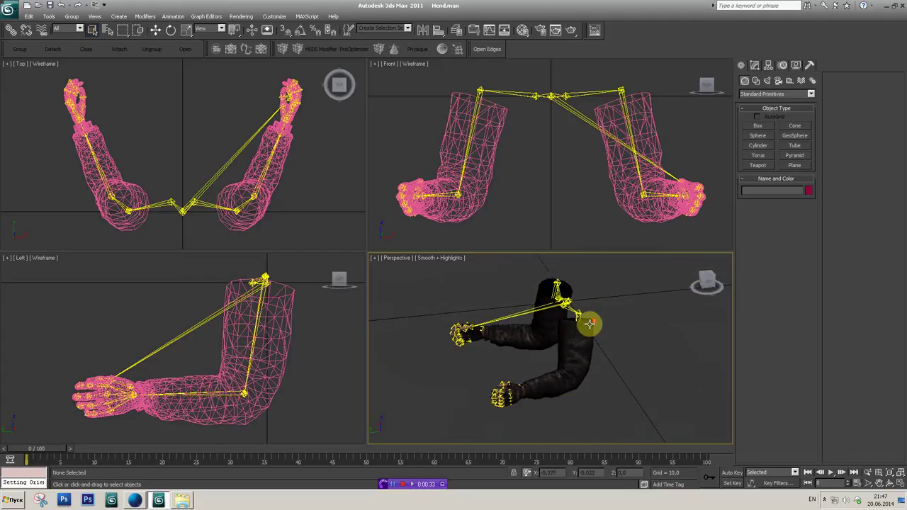
pyautogui.click(578, 340)
# Step: Hide the selected arm mesh to expose the bone skeleton
pyautogui.rightClick(576, 338)
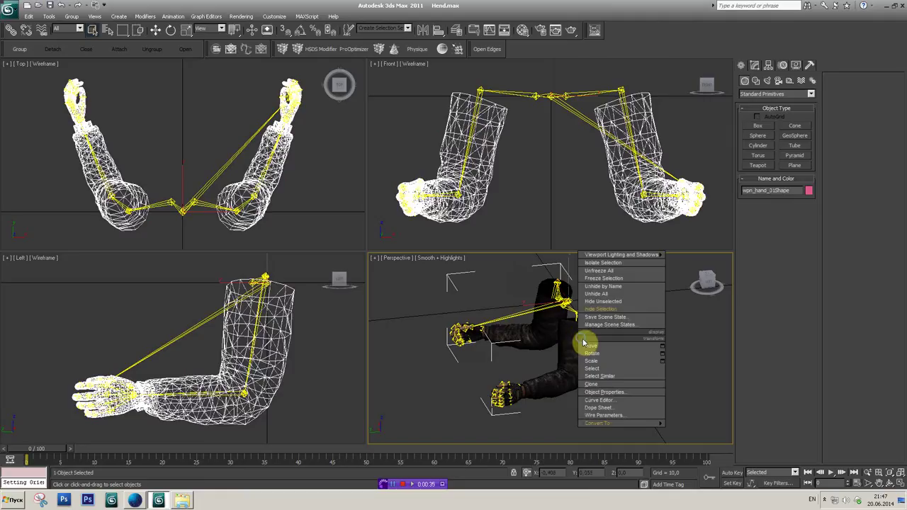
pyautogui.click(599, 310)
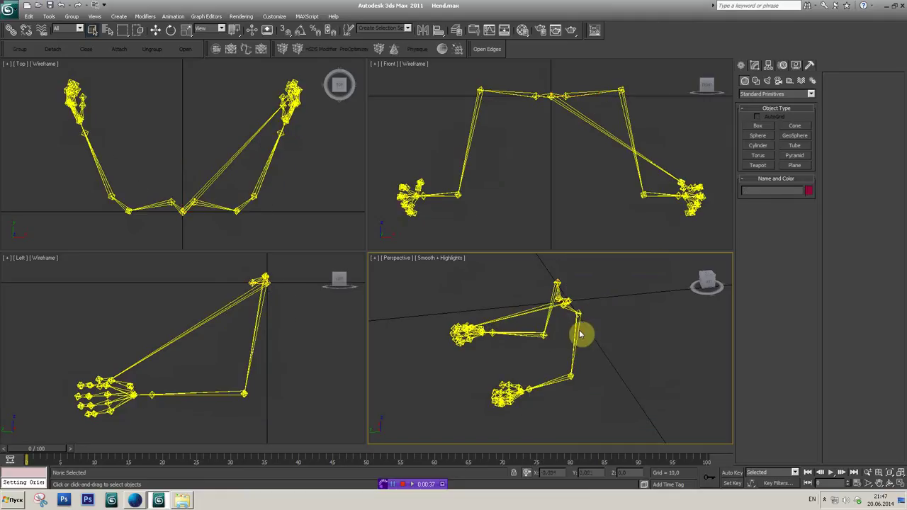
pyautogui.keyDown('alt'); pyautogui.moveTo(582, 330); pyautogui.dragTo(632, 307, button='middle'); pyautogui.keyUp('alt')
pyautogui.moveTo(698, 262); pyautogui.dragTo(617, 363)
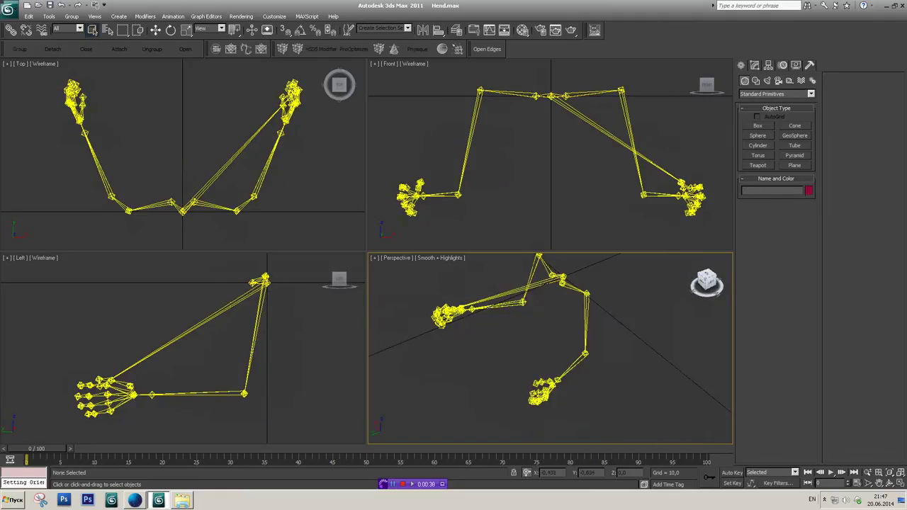
pyautogui.moveTo(617, 363)
pyautogui.keyDown('alt'); pyautogui.mouseDown(button='middle')
pyautogui.moveTo(603, 276)
pyautogui.moveTo(638, 284)
pyautogui.moveTo(614, 333)
pyautogui.mouseUp(button='middle'); pyautogui.keyUp('alt')
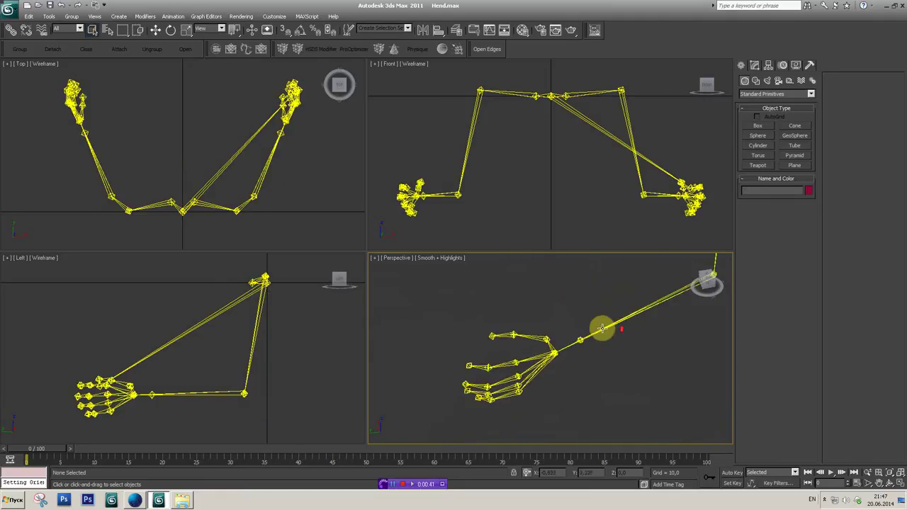
# Step: Hide the forearm twist helper at the wrist
pyautogui.click(561, 359)
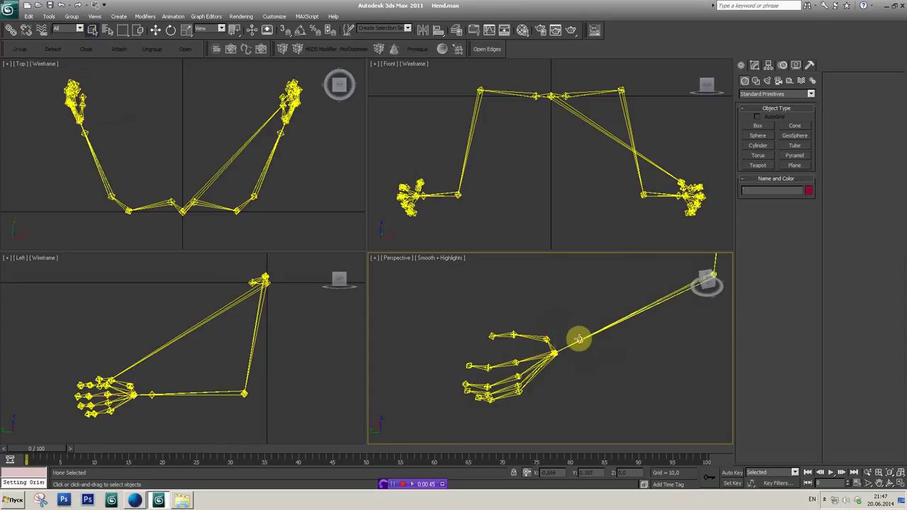
pyautogui.scroll(2, 587, 340)
pyautogui.scroll(2, 538, 347)
pyautogui.scroll(3, 506, 348)
pyautogui.scroll(-1, 672, 354)
pyautogui.scroll(-2, 498, 323)
pyautogui.rightClick(498, 318)
pyautogui.click(511, 295)
# Step: Hide the extra helper near the hand joint
pyautogui.scroll(2, 553, 342)
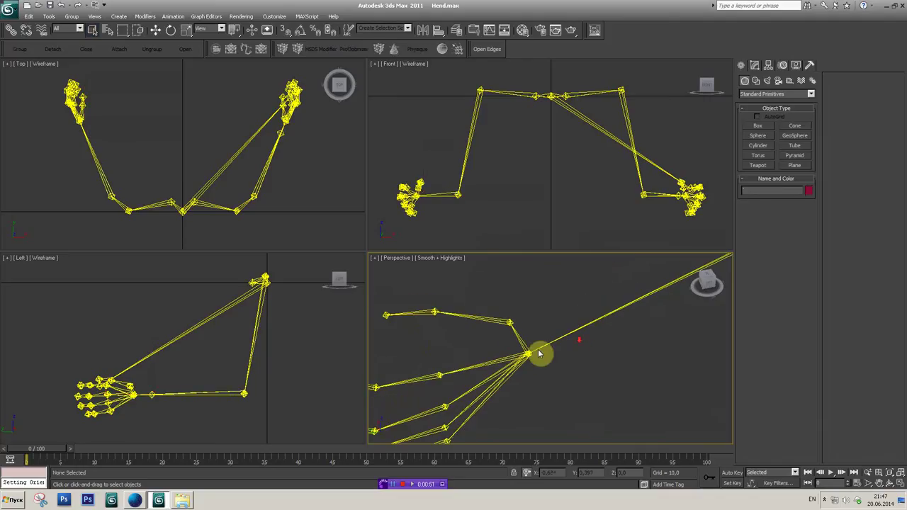
pyautogui.click(539, 349)
pyautogui.moveTo(573, 329)
pyautogui.keyDown('alt'); pyautogui.mouseDown(button='middle')
pyautogui.moveTo(543, 335)
pyautogui.moveTo(543, 354)
pyautogui.moveTo(585, 385)
pyautogui.mouseUp(button='middle'); pyautogui.keyUp('alt')
pyautogui.scroll(2, 566, 361)
pyautogui.rightClick(531, 309)
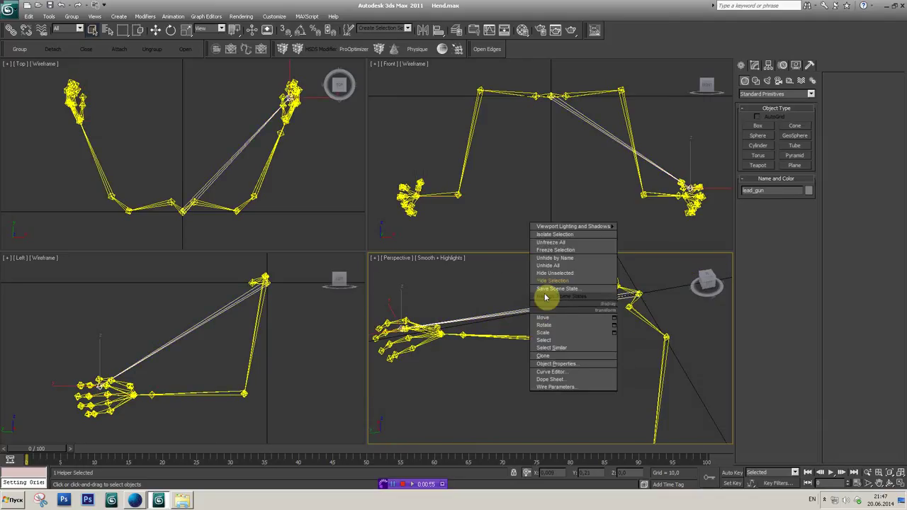
pyautogui.click(549, 289)
# Step: Maximize the Perspective viewport with Alt+W and frame the arm skeleton
pyautogui.scroll(1, 461, 346)
pyautogui.moveTo(460, 346)
pyautogui.keyDown('alt'); pyautogui.mouseDown(button='middle')
pyautogui.moveTo(680, 370)
pyautogui.moveTo(573, 360)
pyautogui.moveTo(635, 411)
pyautogui.mouseUp(button='middle'); pyautogui.keyUp('alt')
pyautogui.rightClick(580, 345)
pyautogui.moveTo(543, 269)
pyautogui.keyDown('alt'); pyautogui.mouseDown(button='middle')
pyautogui.moveTo(603, 309)
pyautogui.moveTo(659, 330)
pyautogui.mouseUp(button='middle'); pyautogui.keyUp('alt')
pyautogui.hotkey('alt', 'w')
pyautogui.scroll(3, 491, 328)
pyautogui.moveTo(538, 309)
pyautogui.mouseDown(button='middle')
pyautogui.moveTo(498, 279)
pyautogui.moveTo(431, 298)
pyautogui.mouseUp(button='middle')
# Step: Create HI Solver chain IK Chain001 from l_hand up to l_upperarm
pyautogui.click(449, 352)
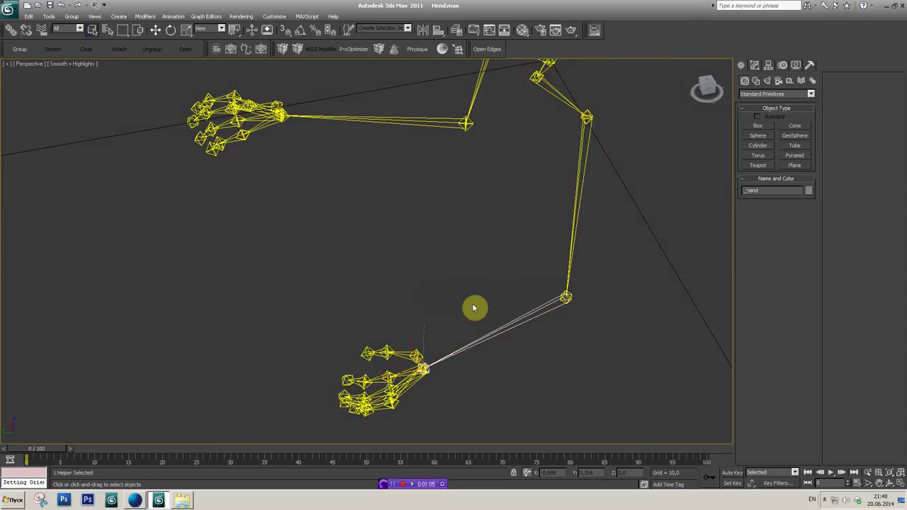
pyautogui.moveTo(480, 318); pyautogui.dragTo(436, 348, button='middle')
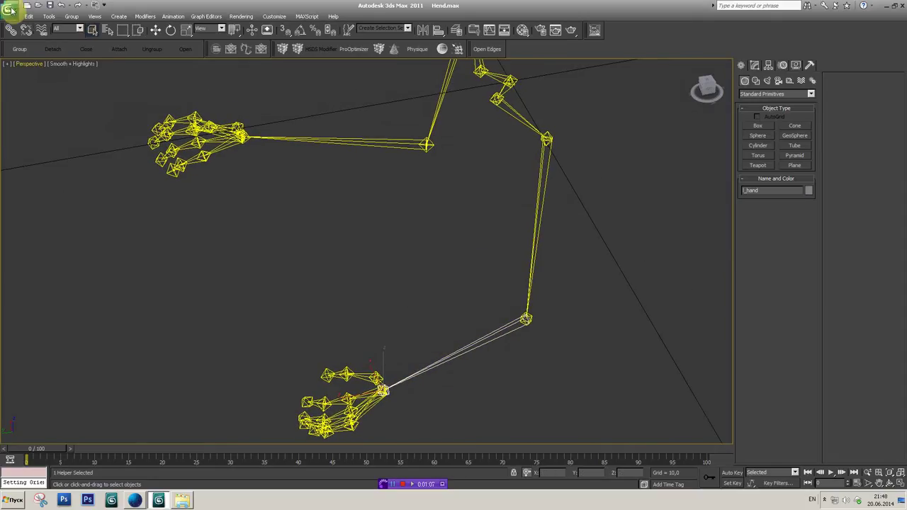
pyautogui.click(169, 16)
pyautogui.moveTo(180, 47)
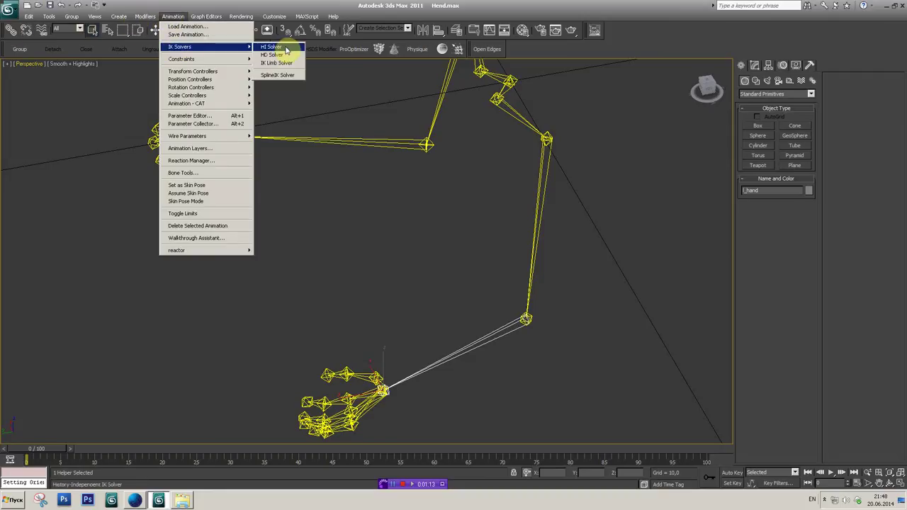
pyautogui.click(281, 48)
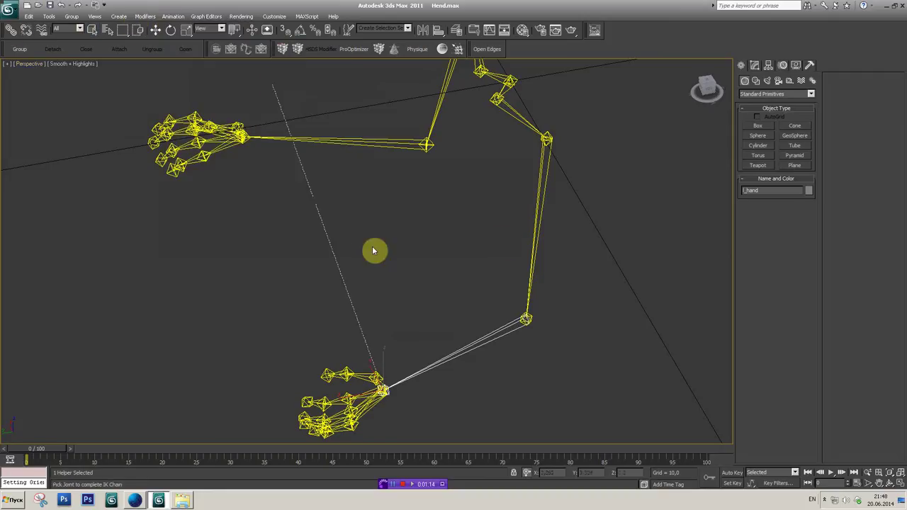
pyautogui.click(515, 111)
pyautogui.moveTo(707, 88); pyautogui.dragTo(562, 195)
pyautogui.moveTo(561, 195)
pyautogui.mouseDown(button='middle')
pyautogui.moveTo(413, 293)
pyautogui.moveTo(457, 229)
pyautogui.moveTo(435, 272)
pyautogui.mouseUp(button='middle')
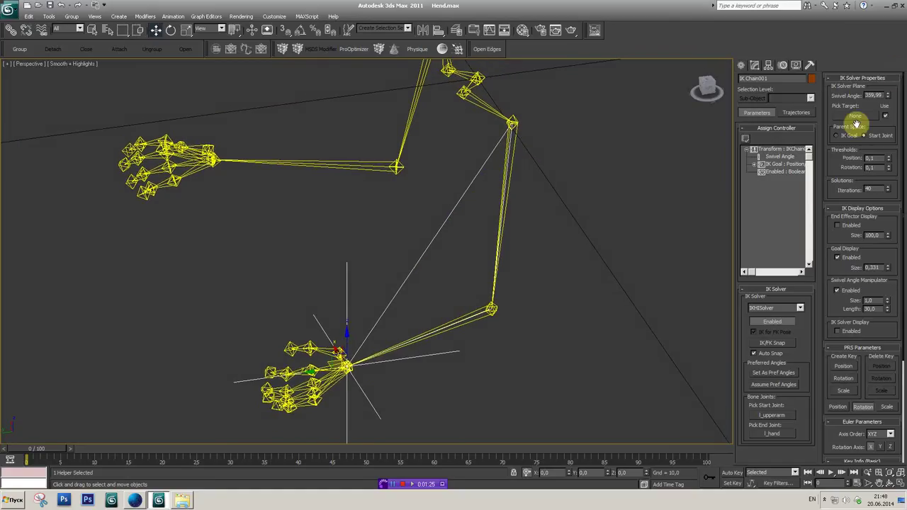
# Step: Adjust the swivel angle, scrub the timeline, and increase the IK goal display size
pyautogui.moveTo(890, 98)
pyautogui.mouseDown()
pyautogui.moveTo(893, 107)
pyautogui.moveTo(882, 105)
pyautogui.moveTo(875, 89)
pyautogui.moveTo(874, 101)
pyautogui.moveTo(865, 86)
pyautogui.mouseUp()
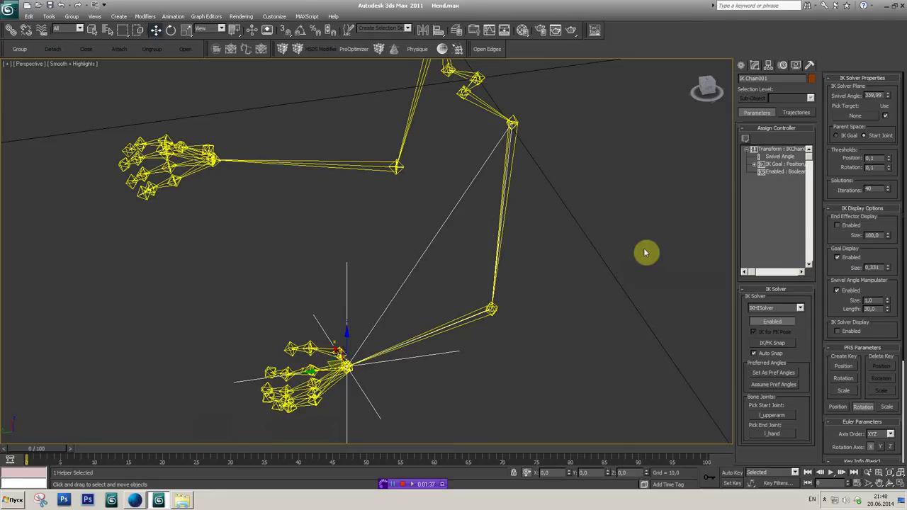
pyautogui.moveTo(30, 447); pyautogui.dragTo(27, 447)
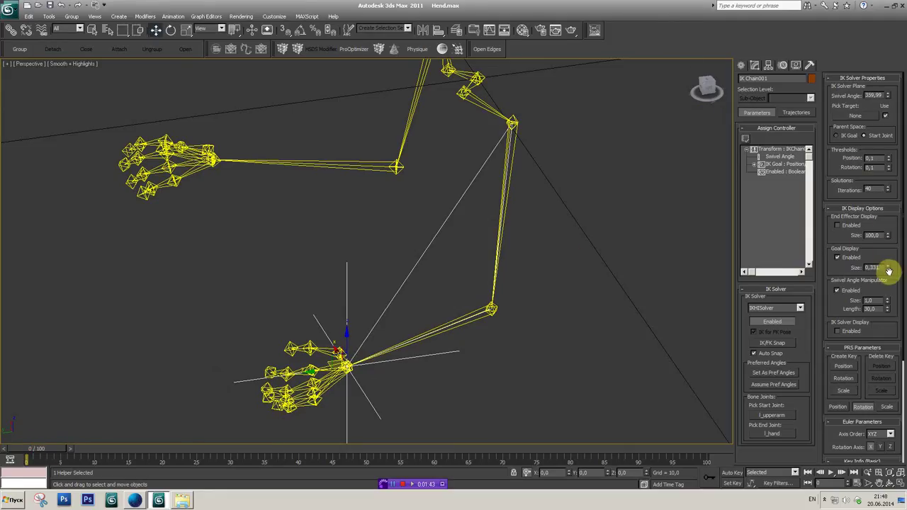
pyautogui.moveTo(888, 268); pyautogui.dragTo(887, 269)
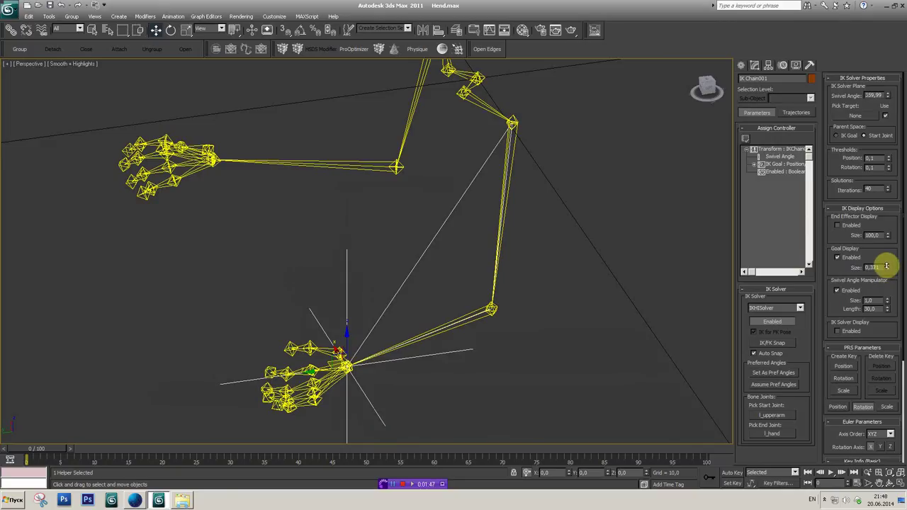
pyautogui.keyDown('alt'); pyautogui.moveTo(623, 280); pyautogui.dragTo(594, 238, button='middle'); pyautogui.keyUp('alt')
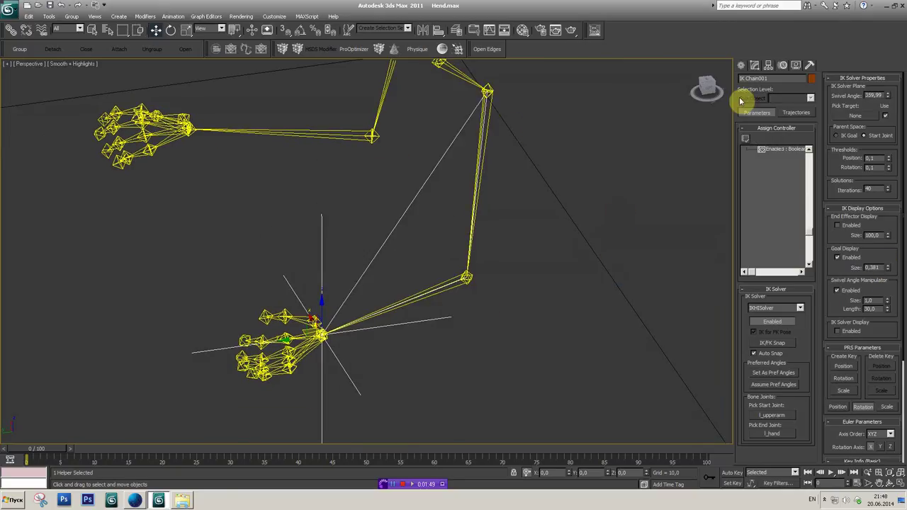
pyautogui.moveTo(708, 91)
pyautogui.mouseDown()
pyautogui.moveTo(520, 211)
pyautogui.moveTo(536, 191)
pyautogui.mouseUp()
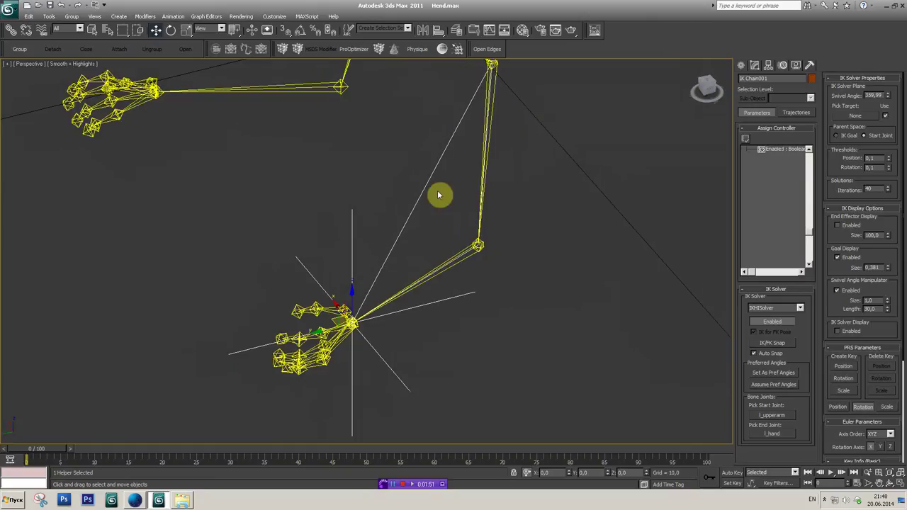
pyautogui.moveTo(363, 288); pyautogui.dragTo(385, 253, button='middle')
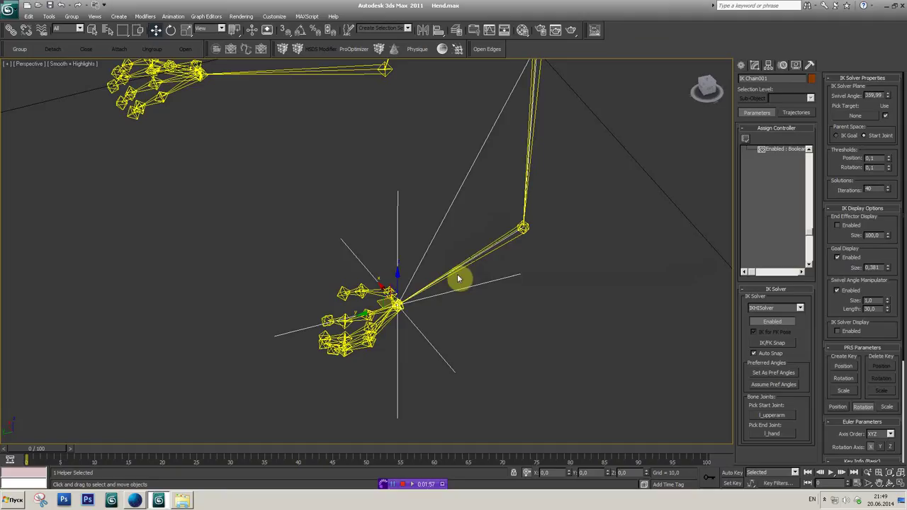
pyautogui.moveTo(467, 249); pyautogui.dragTo(441, 259, button='middle')
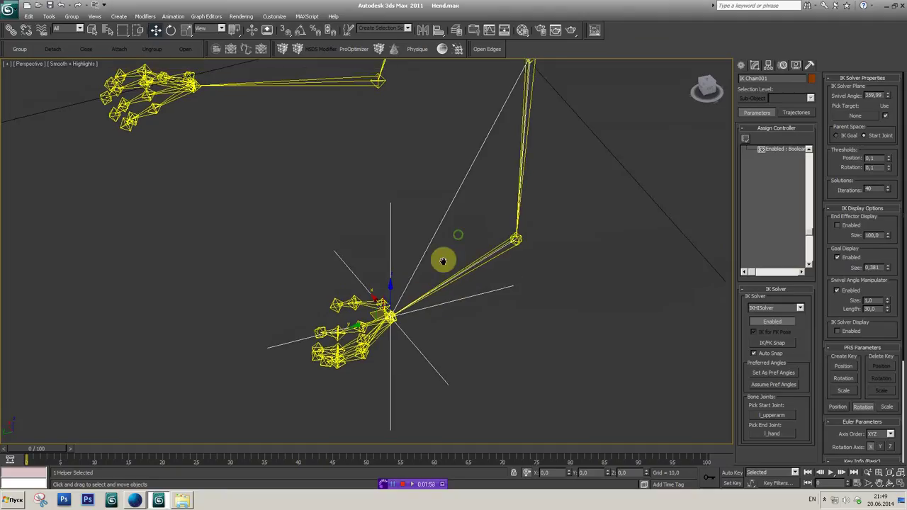
# Step: Align IK Chain001's goal to l_hand's pivot point in X/Y/Z position and orientation
pyautogui.click(438, 32)
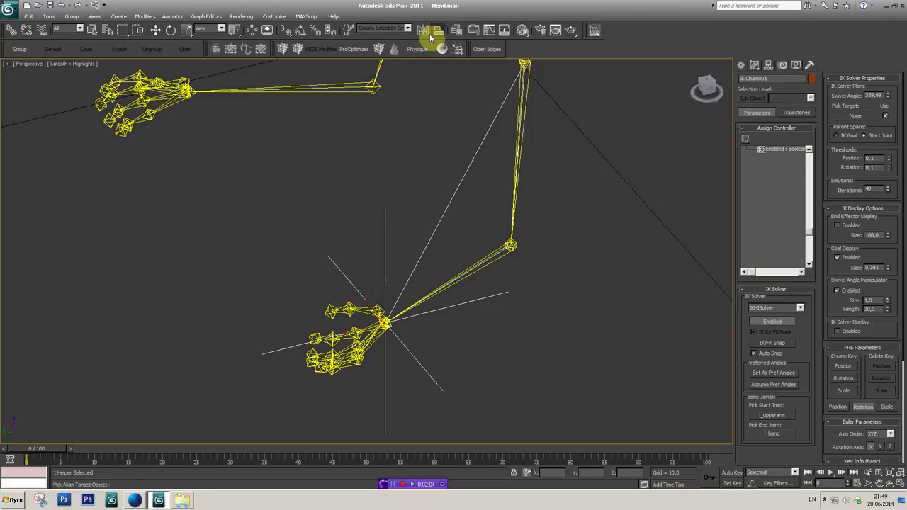
pyautogui.click(438, 291)
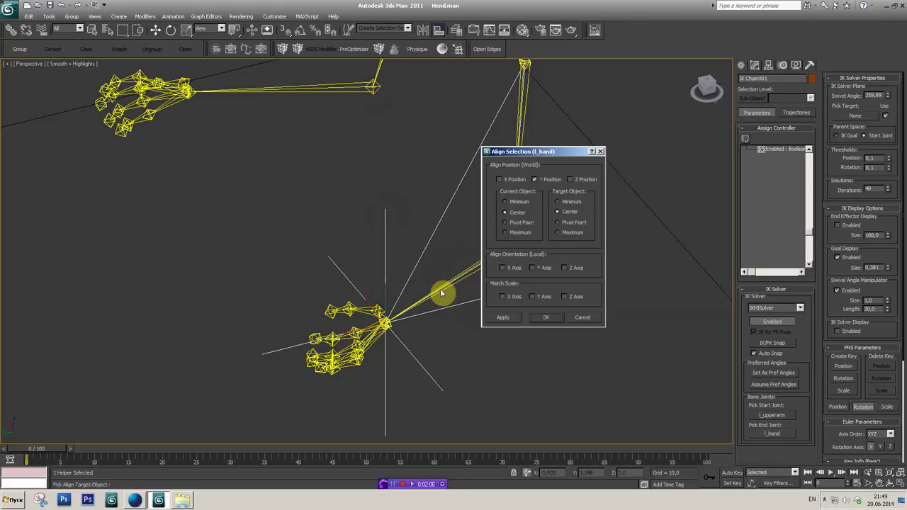
pyautogui.click(573, 183)
pyautogui.click(511, 224)
pyautogui.click(502, 268)
pyautogui.click(531, 267)
pyautogui.click(565, 268)
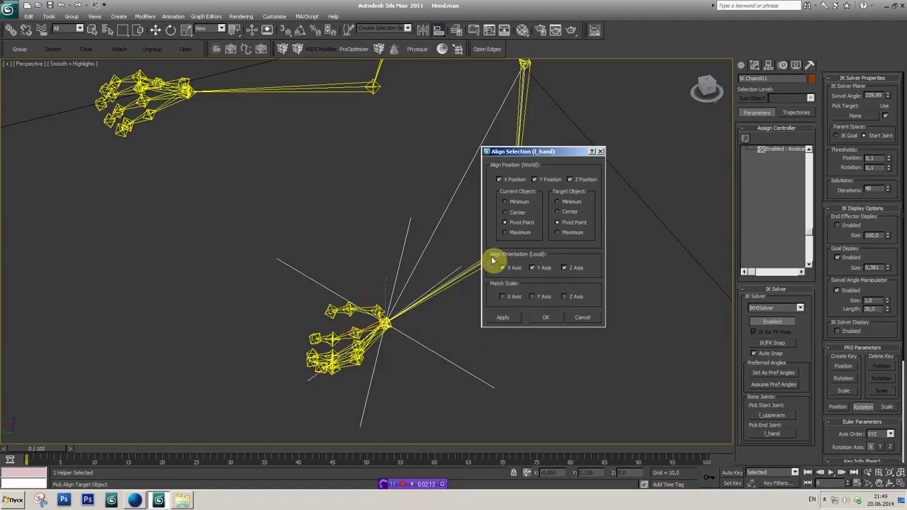
pyautogui.click(545, 320)
pyautogui.moveTo(467, 305)
pyautogui.keyDown('alt'); pyautogui.mouseDown(button='middle')
pyautogui.moveTo(522, 249)
pyautogui.moveTo(512, 283)
pyautogui.moveTo(487, 261)
pyautogui.mouseUp(button='middle'); pyautogui.keyUp('alt')
pyautogui.moveTo(387, 291)
pyautogui.keyDown('alt'); pyautogui.mouseDown(button='middle')
pyautogui.moveTo(432, 283)
pyautogui.moveTo(404, 273)
pyautogui.moveTo(426, 280)
pyautogui.moveTo(468, 266)
pyautogui.mouseUp(button='middle'); pyautogui.keyUp('alt')
pyautogui.keyDown('alt'); pyautogui.moveTo(706, 88); pyautogui.dragTo(651, 134, button='middle'); pyautogui.keyUp('alt')
pyautogui.moveTo(556, 228); pyautogui.dragTo(552, 265, button='middle')
# Step: Test the IK by moving and rotating the hand goal and forearm, then undo
pyautogui.click(742, 65)
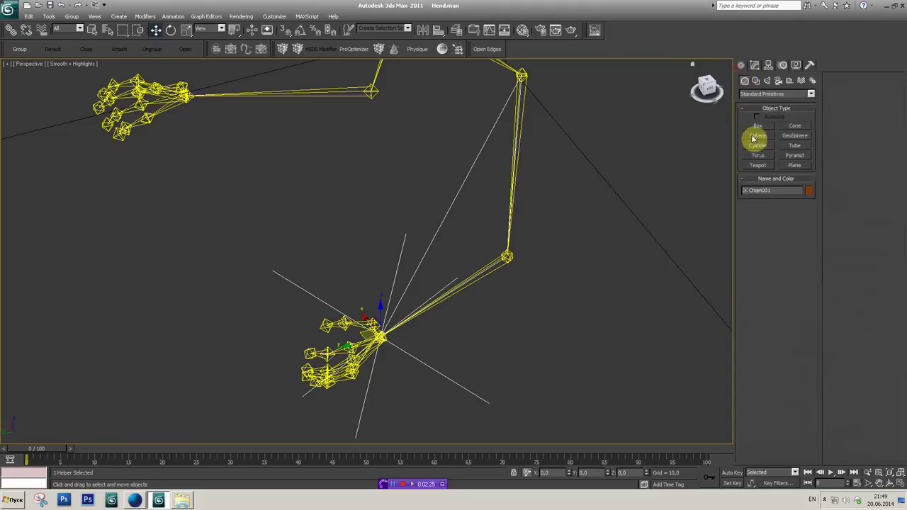
pyautogui.moveTo(573, 200); pyautogui.dragTo(585, 177, button='middle')
pyautogui.moveTo(713, 91); pyautogui.dragTo(699, 91)
pyautogui.moveTo(394, 289)
pyautogui.mouseDown()
pyautogui.moveTo(245, 257)
pyautogui.moveTo(423, 237)
pyautogui.moveTo(365, 246)
pyautogui.moveTo(389, 288)
pyautogui.moveTo(333, 272)
pyautogui.moveTo(409, 236)
pyautogui.mouseUp()
pyautogui.click(171, 30)
pyautogui.moveTo(431, 273)
pyautogui.mouseDown()
pyautogui.moveTo(411, 281)
pyautogui.moveTo(403, 259)
pyautogui.mouseUp()
pyautogui.click(477, 165)
pyautogui.moveTo(467, 247); pyautogui.dragTo(470, 247)
pyautogui.hotkey('ctrl', 'z')
pyautogui.hotkey('ctrl', 'z')
pyautogui.hotkey('ctrl', 'z')
pyautogui.hotkey('ctrl', 'z')
pyautogui.hotkey('ctrl', 'z')
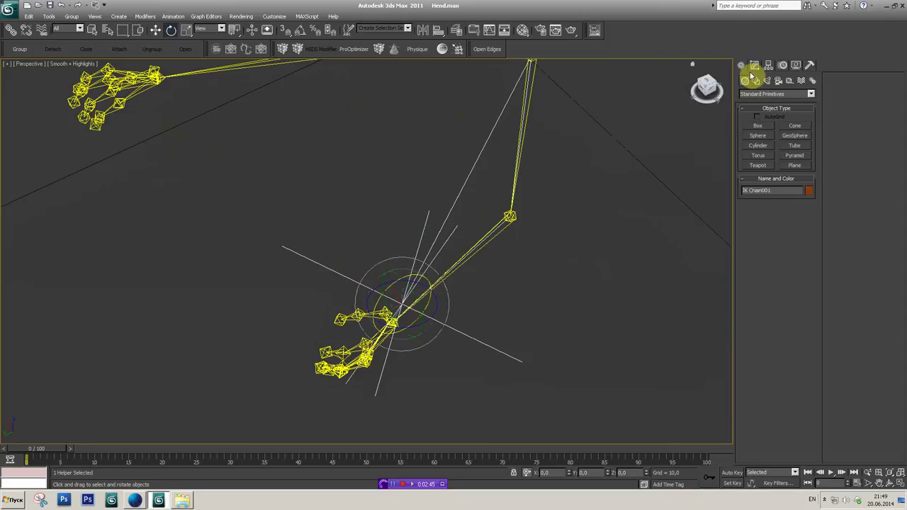
# Step: Create a Circle controller near the hand and shrink its radius to 0.033
pyautogui.click(755, 80)
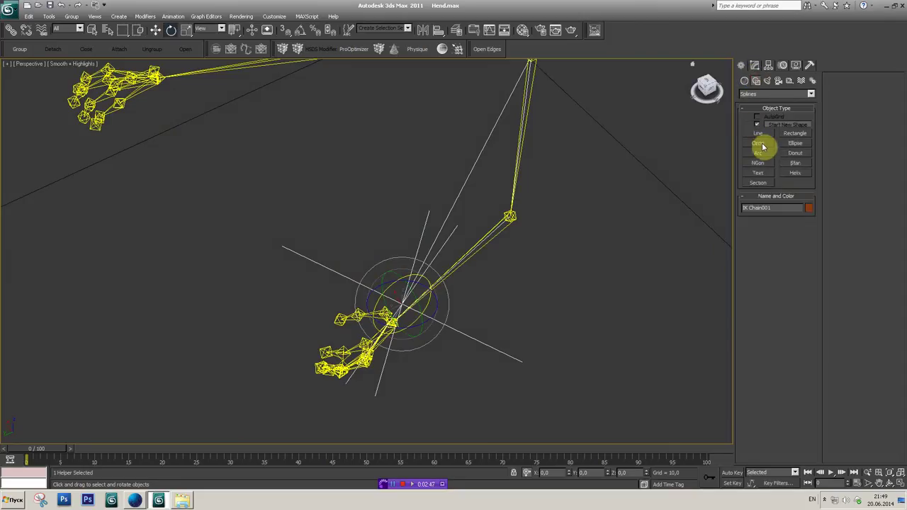
pyautogui.click(756, 147)
pyautogui.click(541, 225)
pyautogui.hotkey('ctrl', 'z')
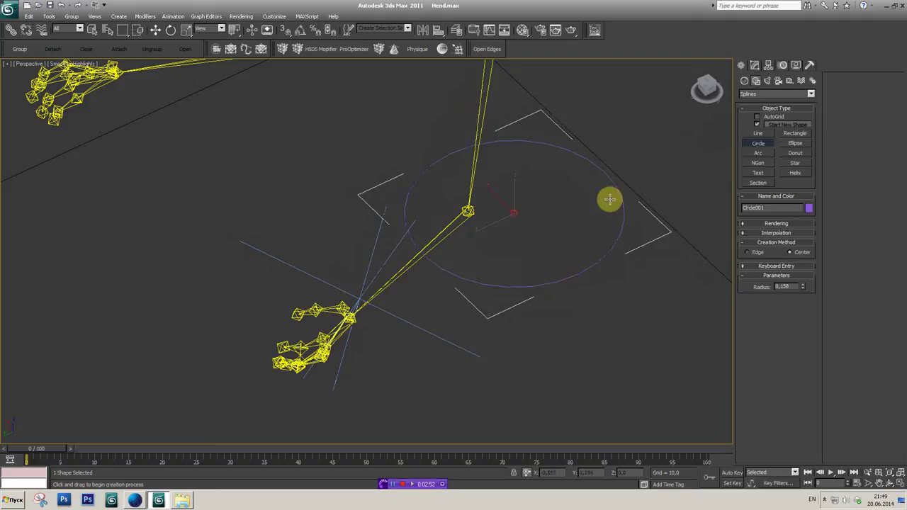
pyautogui.click(755, 64)
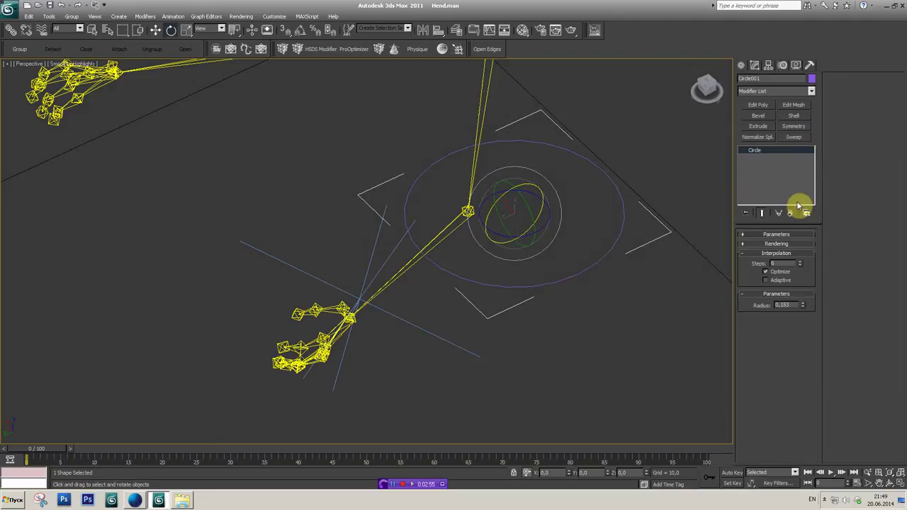
pyautogui.rightClick(803, 306)
pyautogui.moveTo(802, 307); pyautogui.dragTo(798, 308)
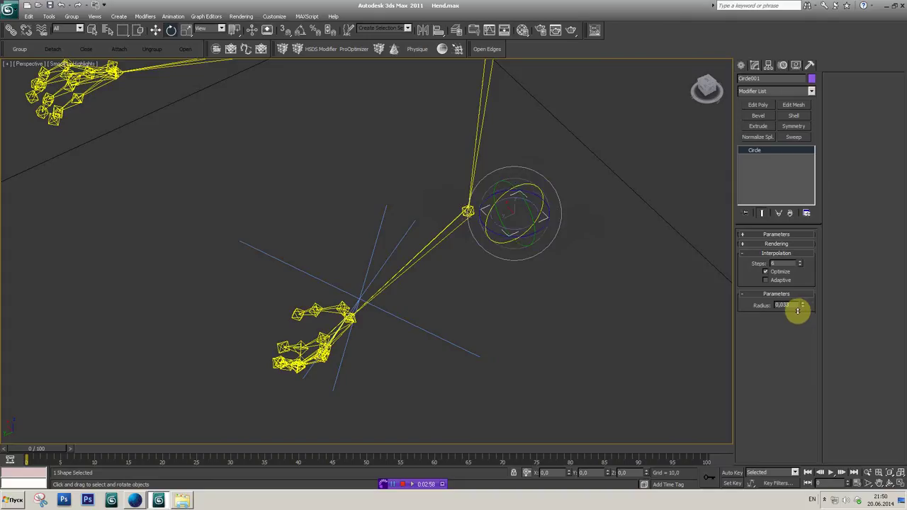
# Step: Enable Angle Snap and Shift-rotate the circle 90° to make a copy
pyautogui.moveTo(550, 276); pyautogui.dragTo(551, 304, button='middle')
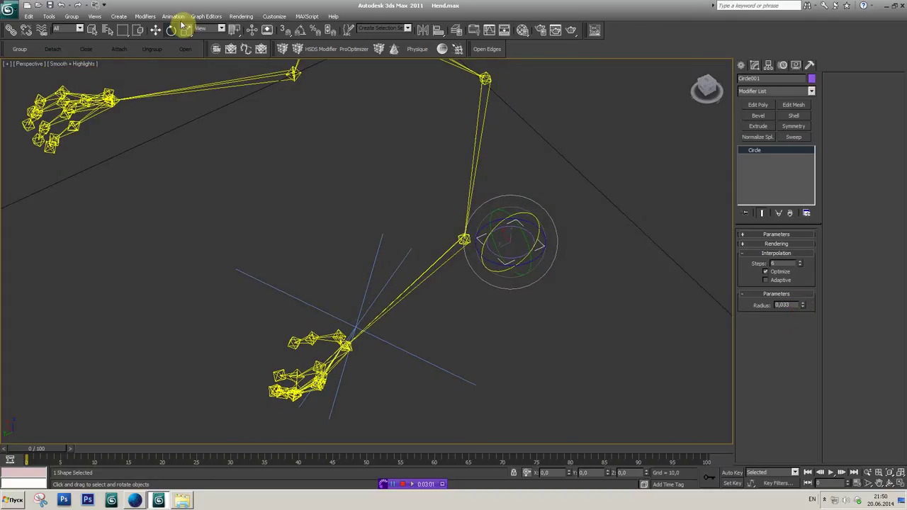
pyautogui.click(303, 30)
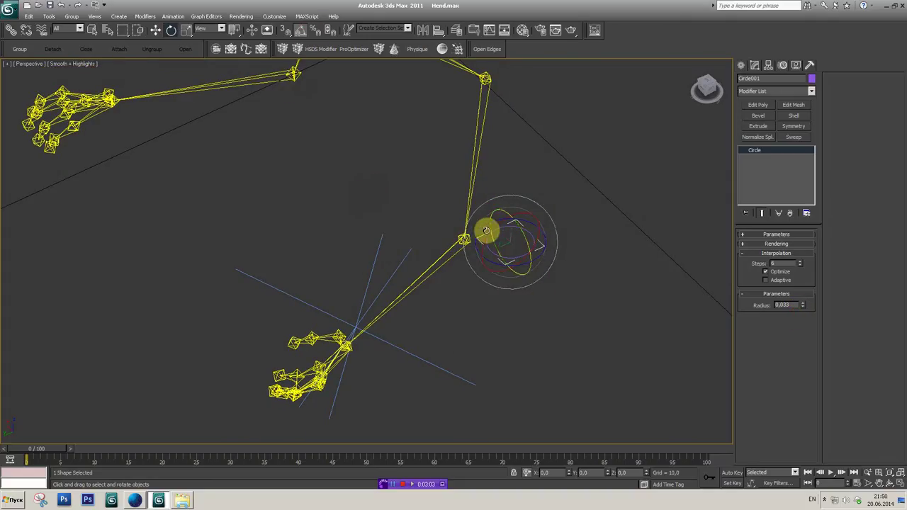
pyautogui.keyDown('shift'); pyautogui.moveTo(489, 237); pyautogui.dragTo(519, 213); pyautogui.keyUp('shift')
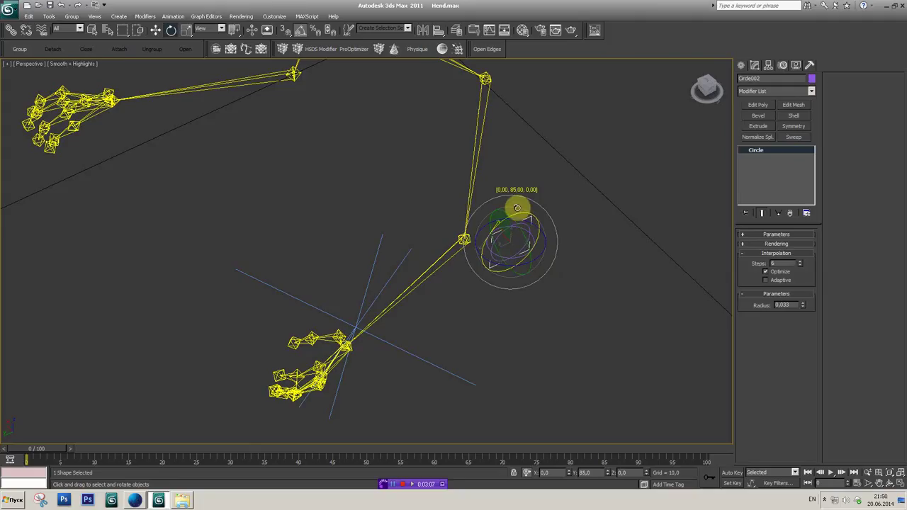
pyautogui.keyDown('shift'); pyautogui.moveTo(517, 205); pyautogui.dragTo(517, 207); pyautogui.keyUp('shift')
pyautogui.click(462, 292)
pyautogui.click(501, 303)
# Step: Shift-rotate the original circle 90° on another axis for the third copy
pyautogui.click(504, 257)
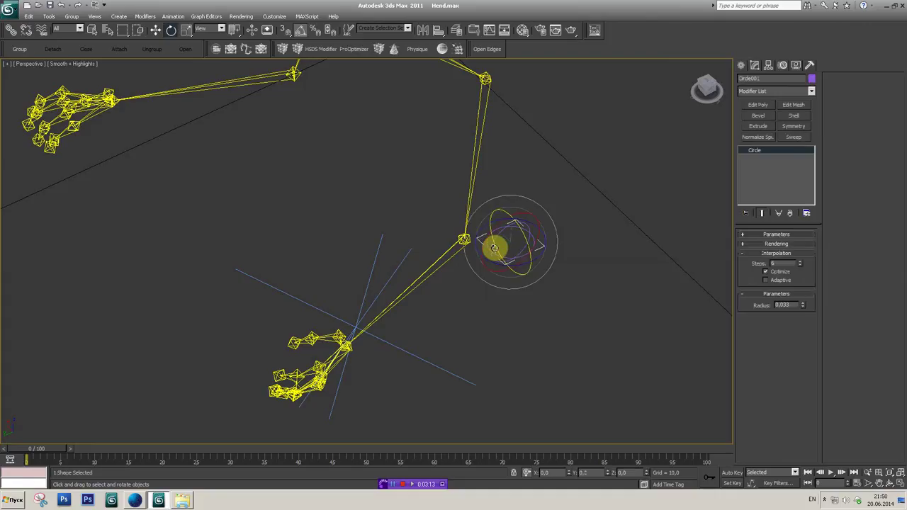
pyautogui.moveTo(490, 236); pyautogui.dragTo(523, 208)
pyautogui.click(489, 290)
pyautogui.scroll(3, 508, 321)
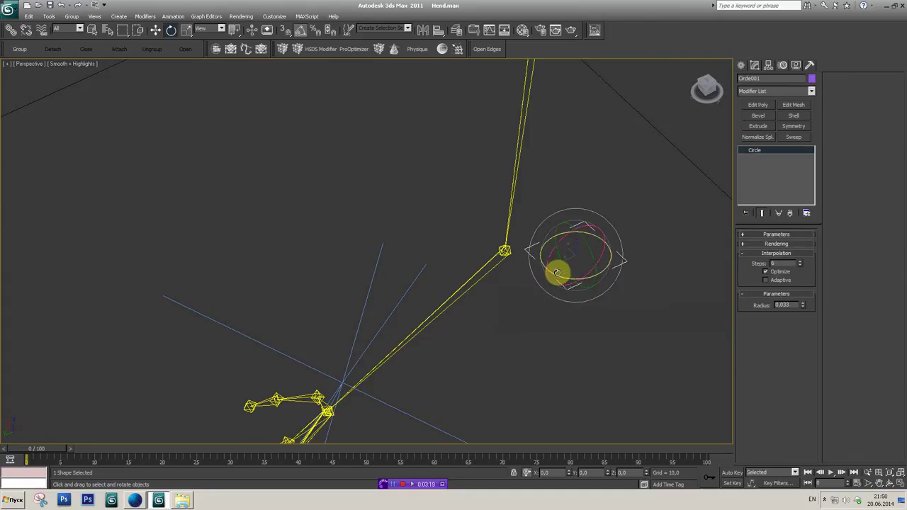
pyautogui.moveTo(556, 275); pyautogui.dragTo(544, 264)
pyautogui.keyDown('shift'); pyautogui.moveTo(547, 261); pyautogui.dragTo(581, 226); pyautogui.keyUp('shift')
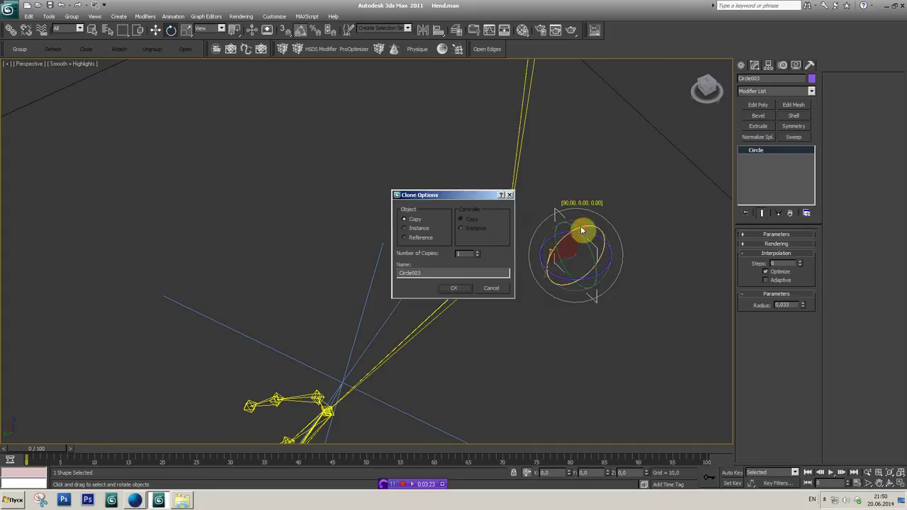
pyautogui.moveTo(486, 291); pyautogui.dragTo(355, 172, button='middle')
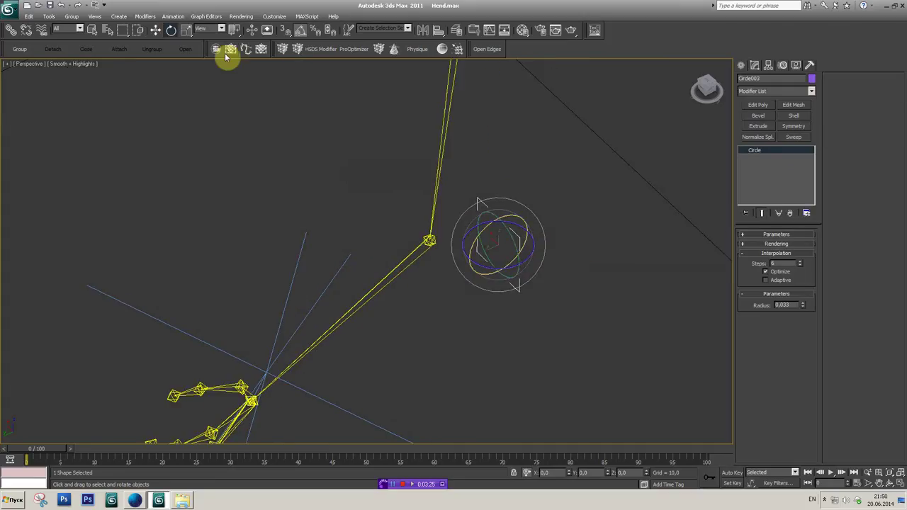
# Step: Convert the circle to an editable spline, attach the other circles, and open Object Color
pyautogui.click(246, 51)
pyautogui.rightClick(505, 251)
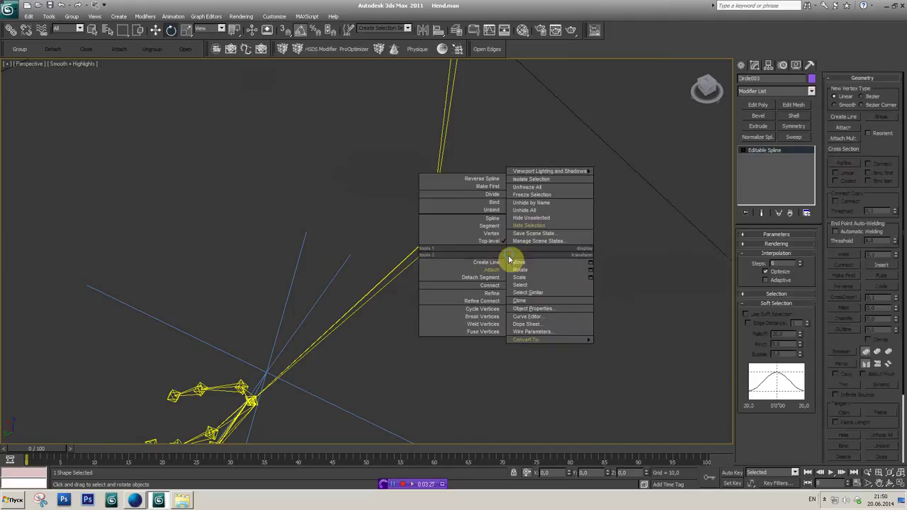
pyautogui.click(494, 277)
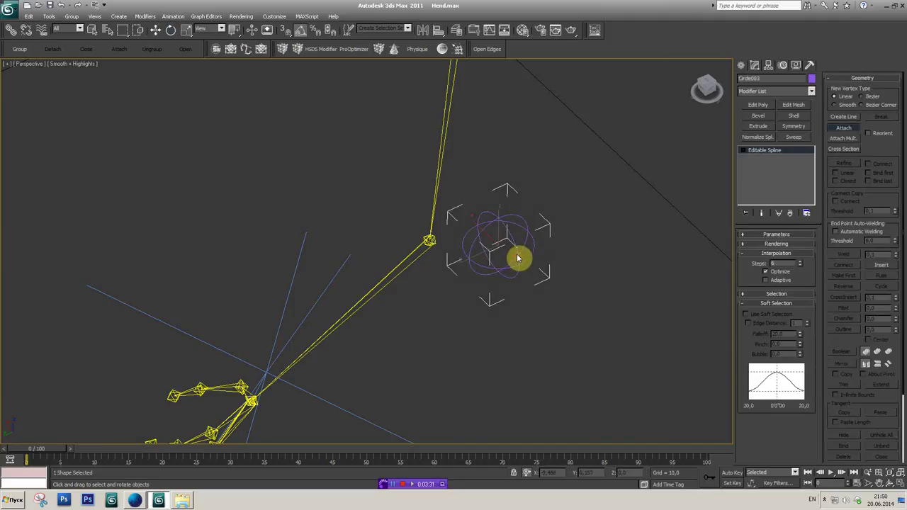
pyautogui.moveTo(505, 249); pyautogui.dragTo(498, 271, button='middle')
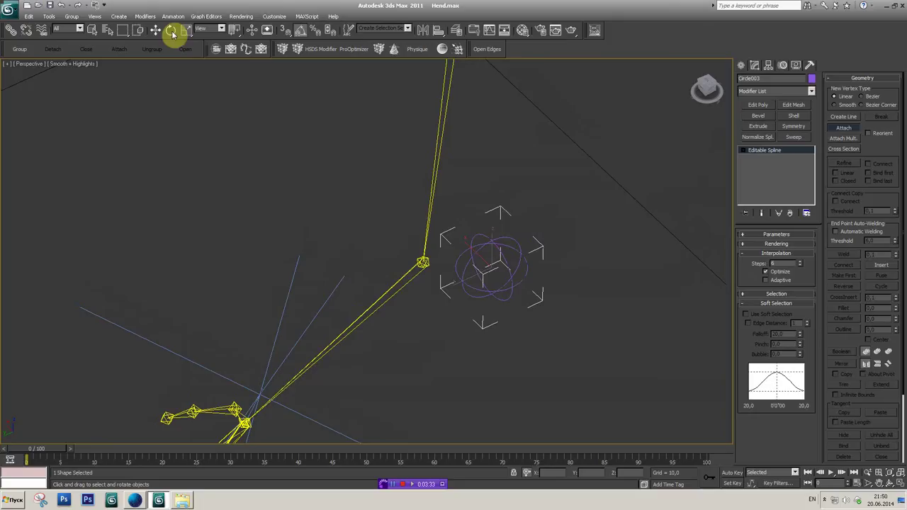
pyautogui.moveTo(705, 90); pyautogui.dragTo(712, 99)
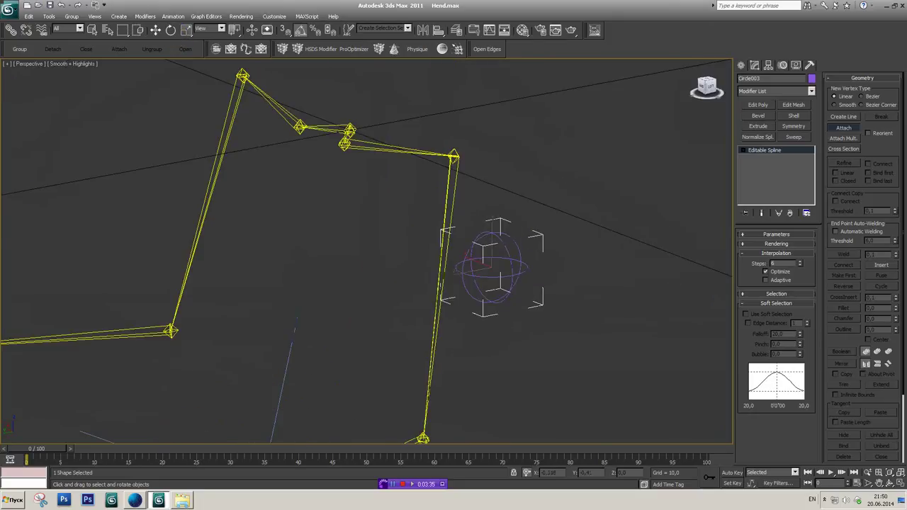
pyautogui.click(812, 78)
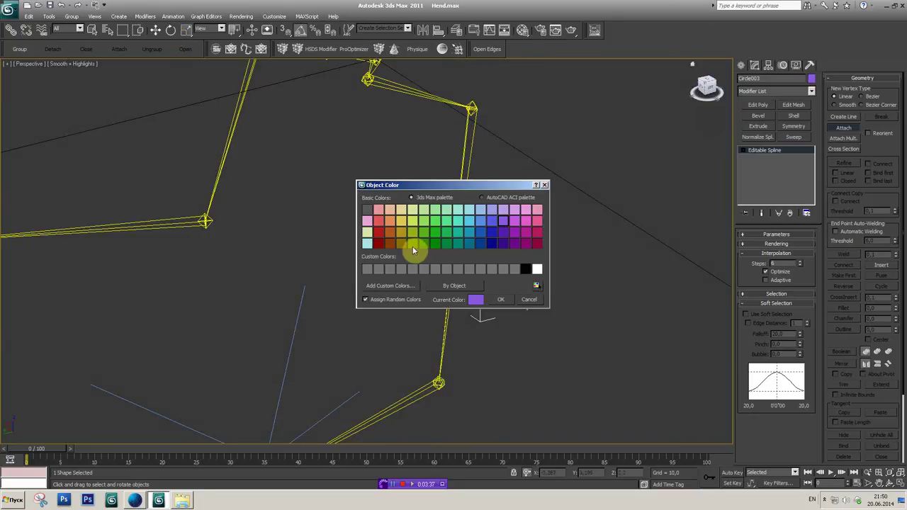
# Step: Set the controller's object colour to dark red
pyautogui.click(379, 245)
pyautogui.click(510, 303)
pyautogui.moveTo(506, 303)
pyautogui.keyDown('alt'); pyautogui.mouseDown(button='middle')
pyautogui.moveTo(618, 222)
pyautogui.moveTo(533, 251)
pyautogui.moveTo(559, 239)
pyautogui.moveTo(467, 177)
pyautogui.mouseUp(button='middle'); pyautogui.keyUp('alt')
pyautogui.scroll(-3, 575, 270)
pyautogui.keyDown('alt'); pyautogui.moveTo(382, 302); pyautogui.dragTo(399, 268, button='middle'); pyautogui.keyUp('alt')
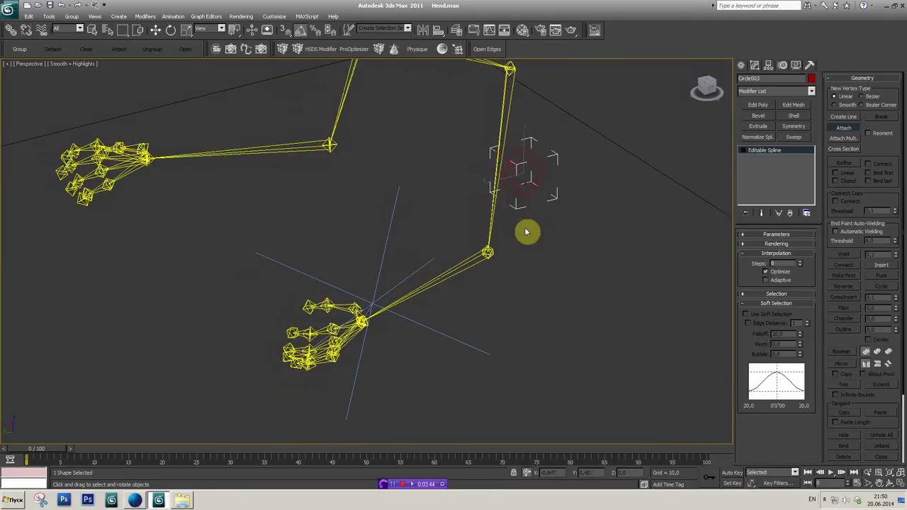
pyautogui.moveTo(708, 90)
pyautogui.mouseDown()
pyautogui.moveTo(715, 86)
pyautogui.moveTo(676, 104)
pyautogui.mouseUp()
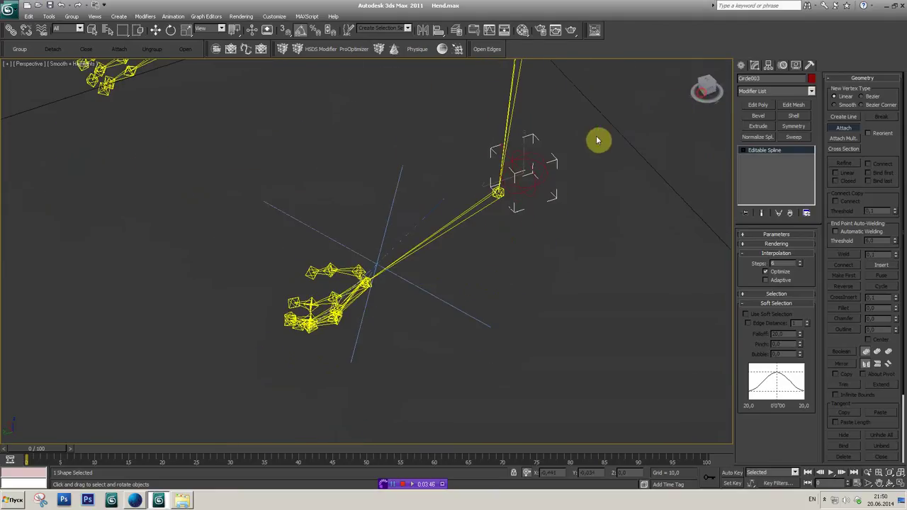
pyautogui.keyDown('alt'); pyautogui.moveTo(591, 156); pyautogui.dragTo(435, 71, button='middle'); pyautogui.keyUp('alt')
# Step: Align the controller's position and orientation to IK Chain001's goal
pyautogui.click(438, 31)
pyautogui.click(384, 253)
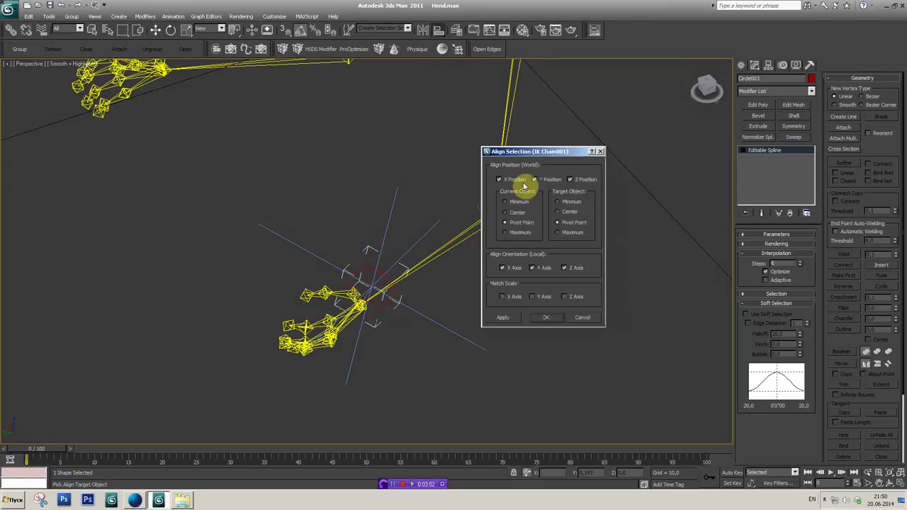
pyautogui.click(549, 317)
pyautogui.moveTo(548, 319)
pyautogui.keyDown('alt'); pyautogui.mouseDown(button='middle')
pyautogui.moveTo(476, 250)
pyautogui.moveTo(496, 238)
pyautogui.mouseUp(button='middle'); pyautogui.keyUp('alt')
pyautogui.moveTo(706, 89)
pyautogui.mouseDown()
pyautogui.moveTo(458, 231)
pyautogui.moveTo(462, 223)
pyautogui.moveTo(432, 261)
pyautogui.moveTo(429, 213)
pyautogui.mouseUp()
pyautogui.click(432, 208)
pyautogui.keyDown('alt'); pyautogui.moveTo(432, 208); pyautogui.dragTo(468, 217, button='middle'); pyautogui.keyUp('alt')
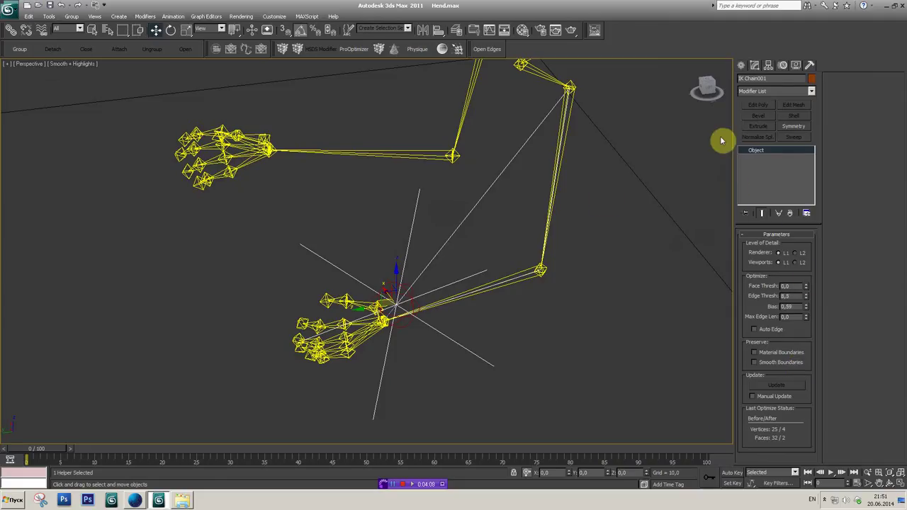
# Step: Set IK Chain001's solver to IKLimb in the Motion panel
pyautogui.click(783, 65)
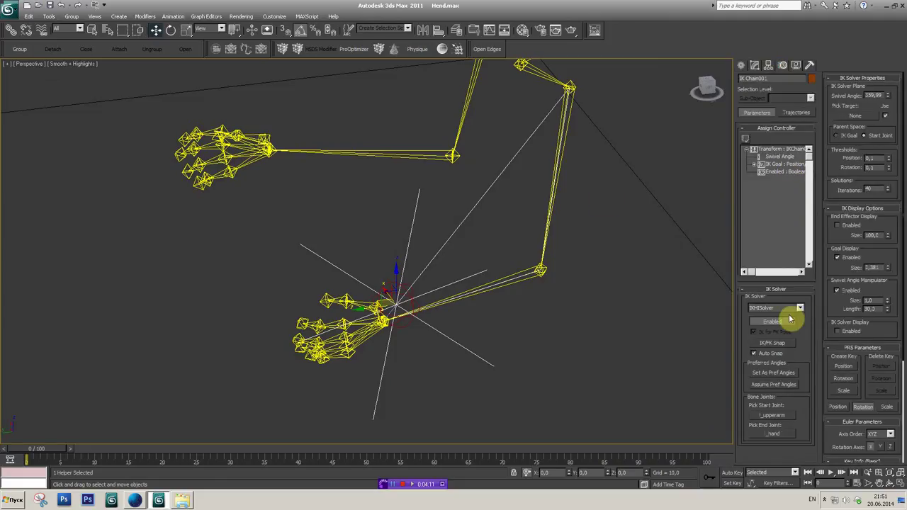
pyautogui.click(776, 323)
pyautogui.moveTo(523, 275)
pyautogui.keyDown('alt'); pyautogui.mouseDown(button='middle')
pyautogui.moveTo(530, 280)
pyautogui.moveTo(712, 111)
pyautogui.moveTo(489, 207)
pyautogui.mouseUp(button='middle'); pyautogui.keyUp('alt')
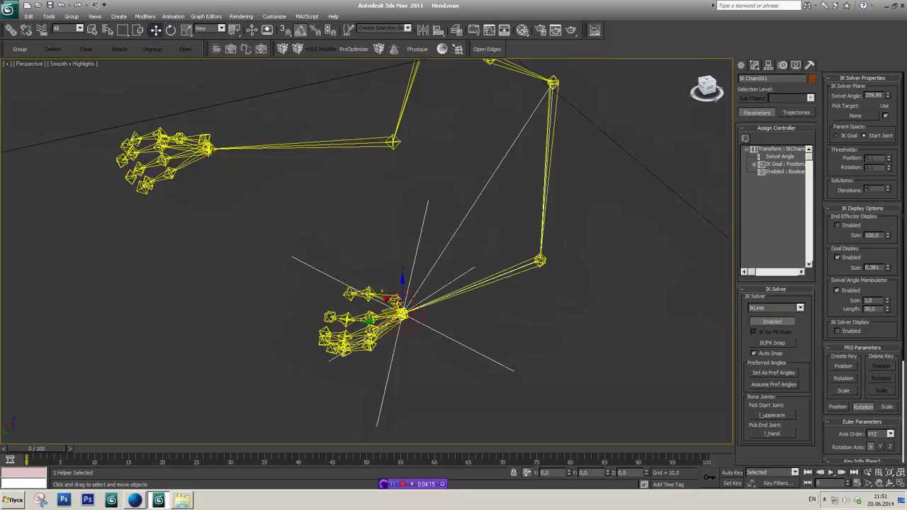
pyautogui.moveTo(510, 243); pyautogui.dragTo(530, 214, button='middle')
pyautogui.moveTo(469, 246); pyautogui.dragTo(463, 264, button='middle')
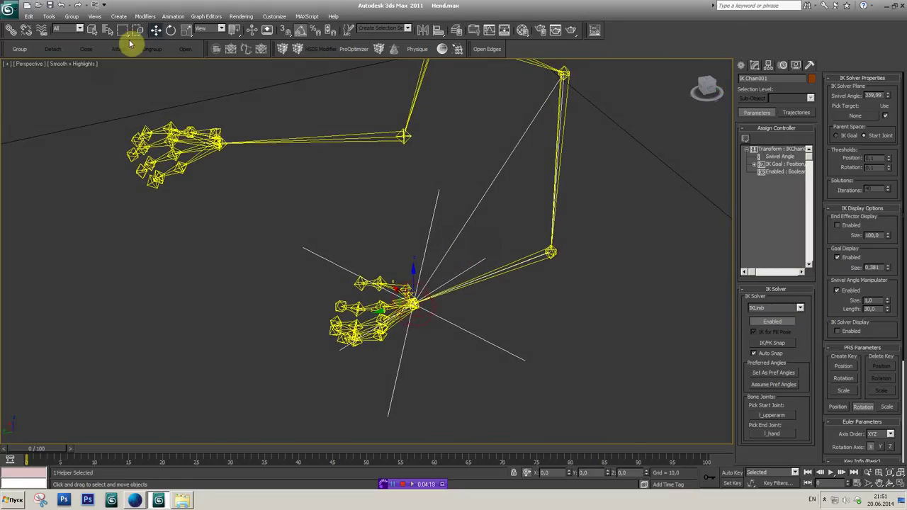
# Step: Activate Select and Link and zoom in on the hand
pyautogui.click(12, 31)
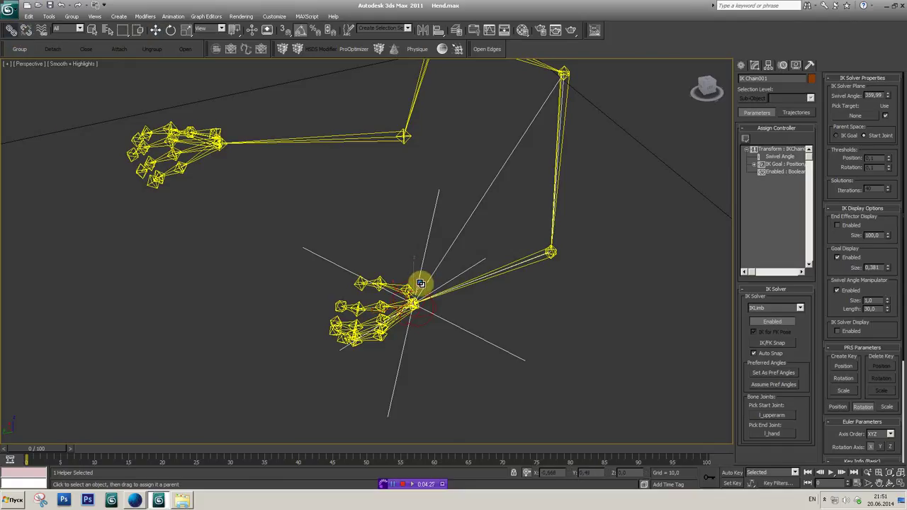
pyautogui.scroll(1, 436, 312)
pyautogui.scroll(2, 457, 280)
pyautogui.scroll(2, 461, 290)
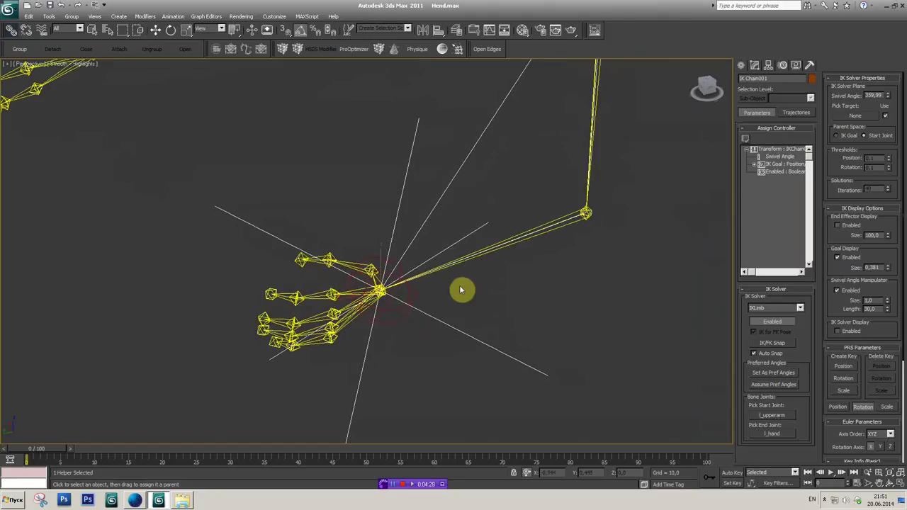
# Step: Orientation-constrain the l_hand bone to Circle003
pyautogui.click(474, 259)
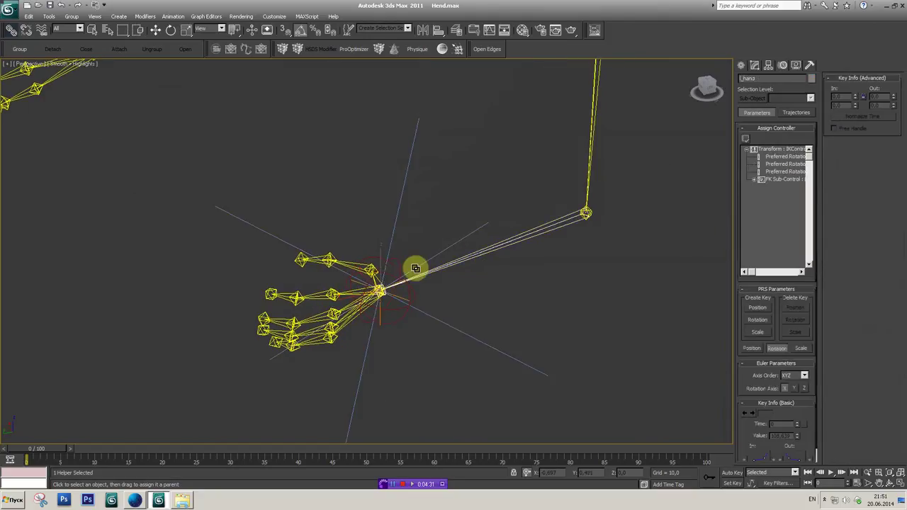
pyautogui.click(173, 16)
pyautogui.moveTo(181, 59)
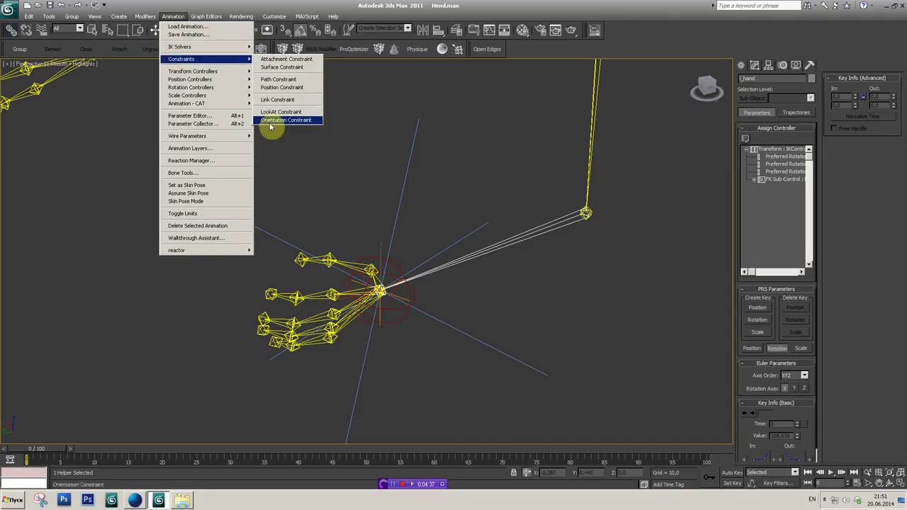
pyautogui.click(272, 121)
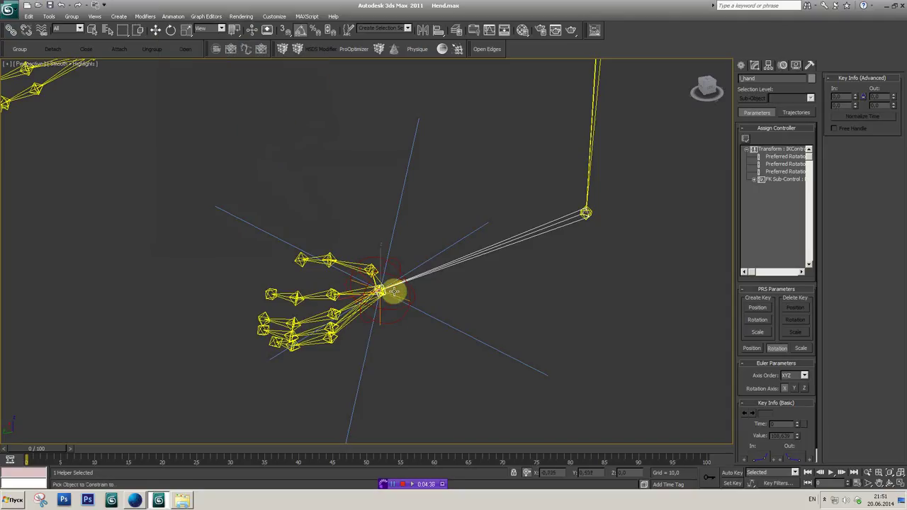
pyautogui.click(395, 266)
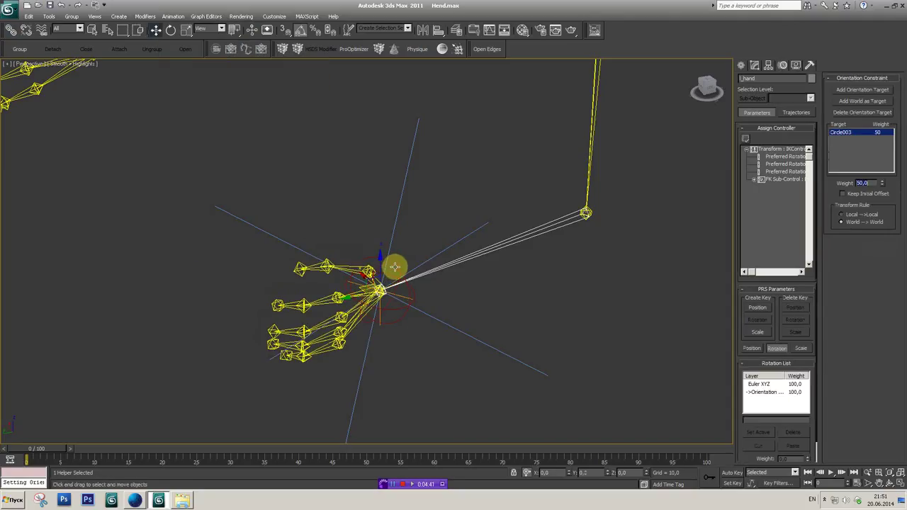
# Step: Shrink IK Chain001's goal display size to 0.021 in its Motion settings
pyautogui.moveTo(708, 86); pyautogui.dragTo(717, 89)
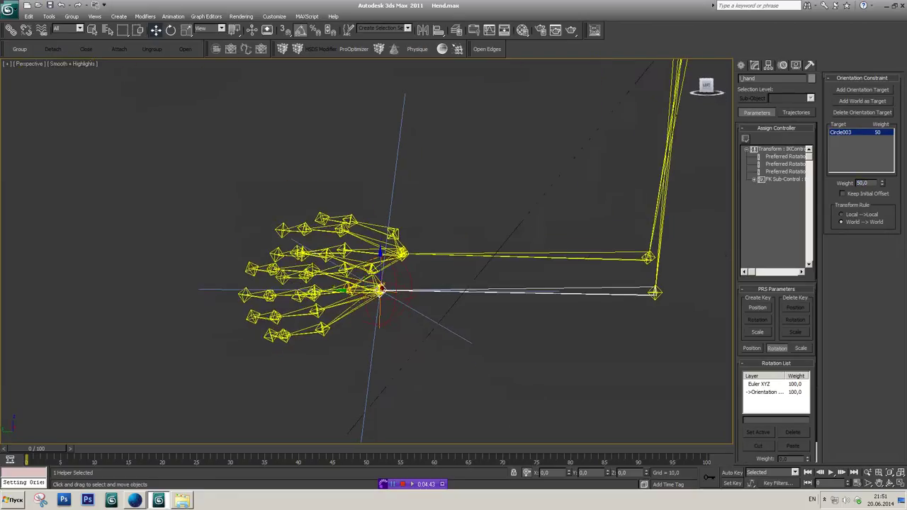
pyautogui.rightClick(640, 187)
pyautogui.moveTo(532, 212); pyautogui.dragTo(525, 245, button='middle')
pyautogui.click(742, 64)
pyautogui.moveTo(553, 194)
pyautogui.mouseDown(button='middle')
pyautogui.moveTo(536, 170)
pyautogui.moveTo(437, 295)
pyautogui.mouseUp(button='middle')
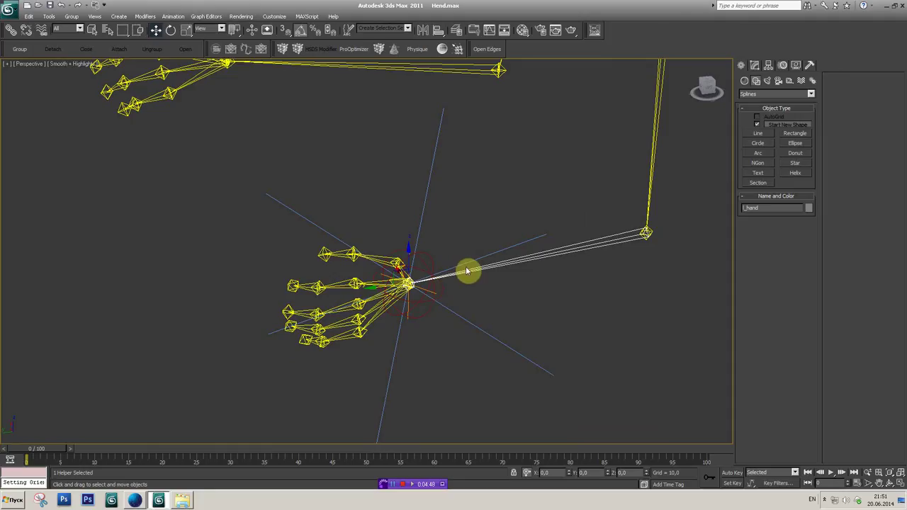
pyautogui.click(425, 190)
pyautogui.click(757, 66)
pyautogui.click(785, 66)
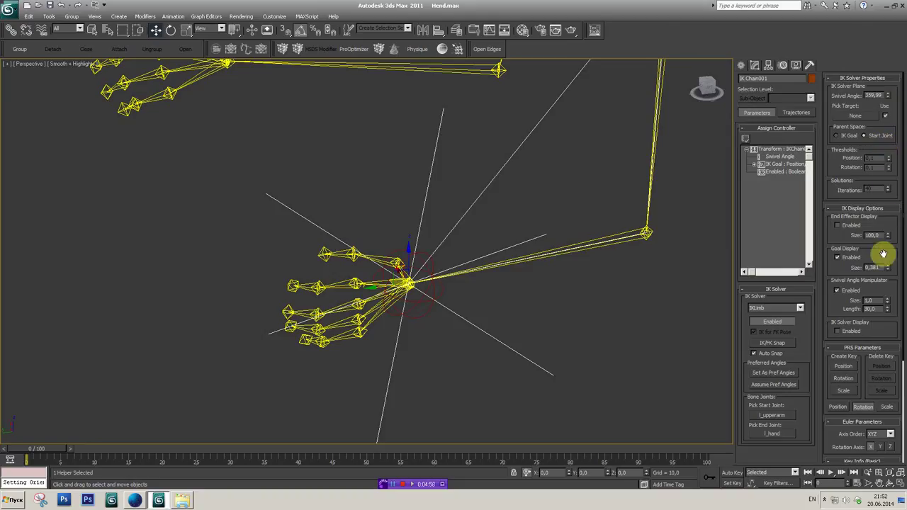
pyautogui.moveTo(885, 278)
pyautogui.mouseDown()
pyautogui.moveTo(886, 270)
pyautogui.moveTo(890, 278)
pyautogui.mouseUp()
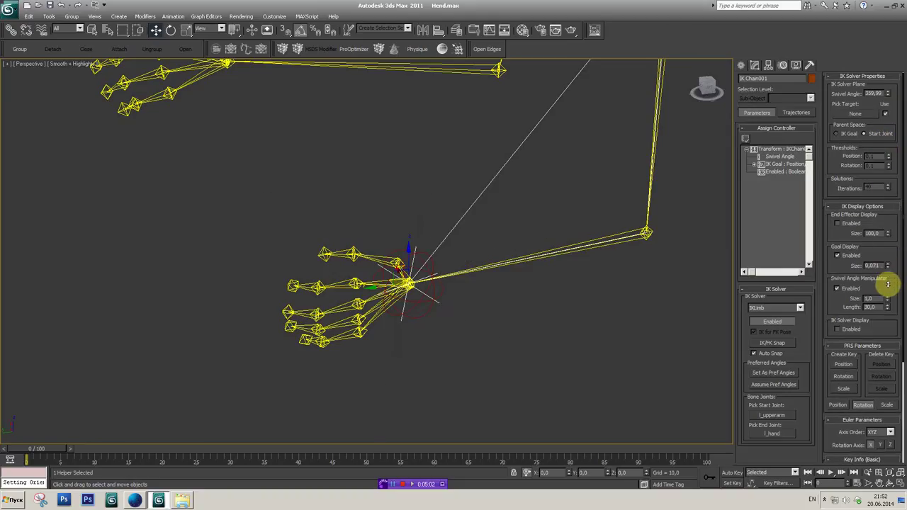
pyautogui.moveTo(573, 278); pyautogui.dragTo(356, 245, button='middle')
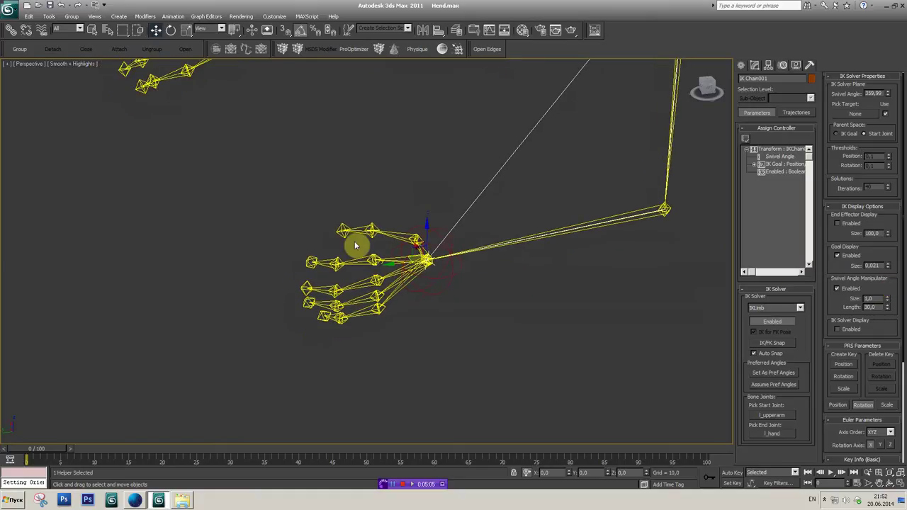
# Step: Rotate the Circle003 wrist control, then move it up and right
pyautogui.click(451, 275)
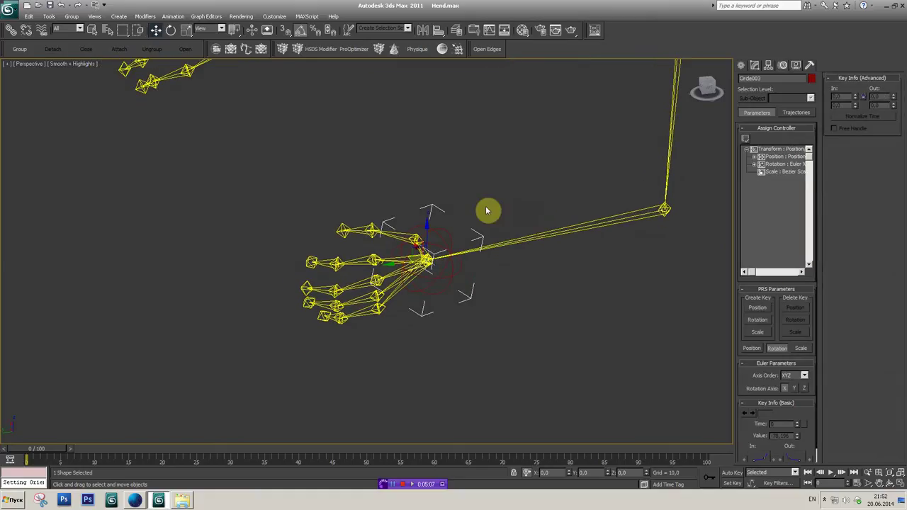
pyautogui.moveTo(411, 256); pyautogui.dragTo(375, 248)
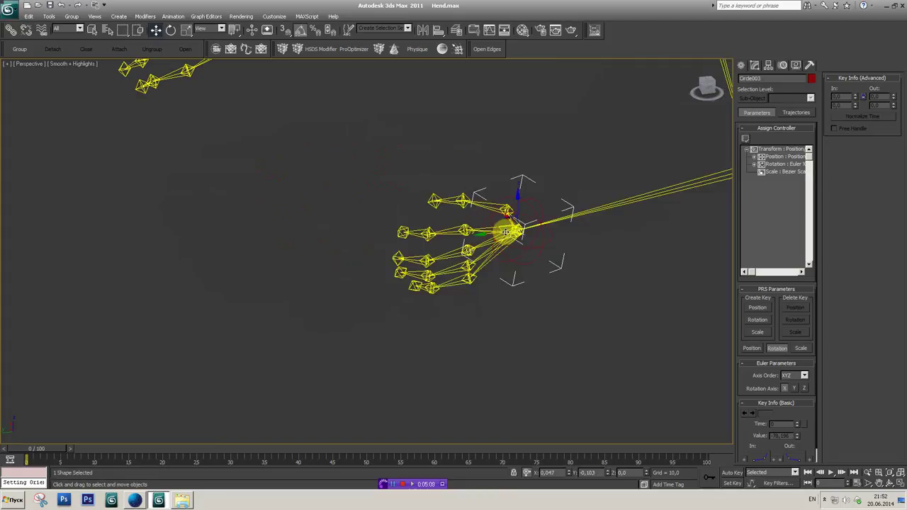
pyautogui.moveTo(446, 229)
pyautogui.mouseDown(button='middle')
pyautogui.moveTo(429, 293)
pyautogui.moveTo(399, 253)
pyautogui.mouseUp(button='middle')
pyautogui.hotkey('ctrl', 'z')
pyautogui.click(171, 29)
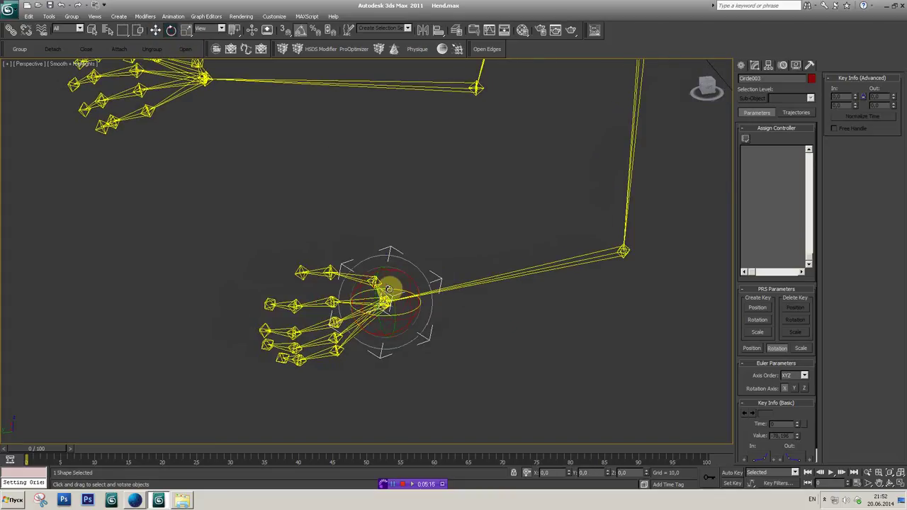
pyautogui.moveTo(390, 289)
pyautogui.mouseDown()
pyautogui.moveTo(371, 301)
pyautogui.moveTo(372, 260)
pyautogui.mouseUp()
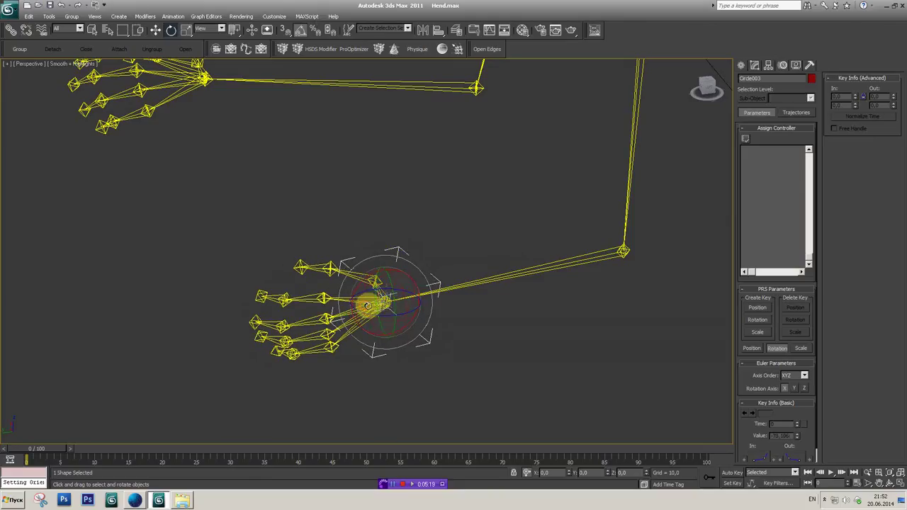
pyautogui.moveTo(372, 260); pyautogui.dragTo(364, 320)
pyautogui.moveTo(707, 80)
pyautogui.mouseDown()
pyautogui.moveTo(578, 172)
pyautogui.moveTo(553, 163)
pyautogui.mouseUp()
pyautogui.click(156, 32)
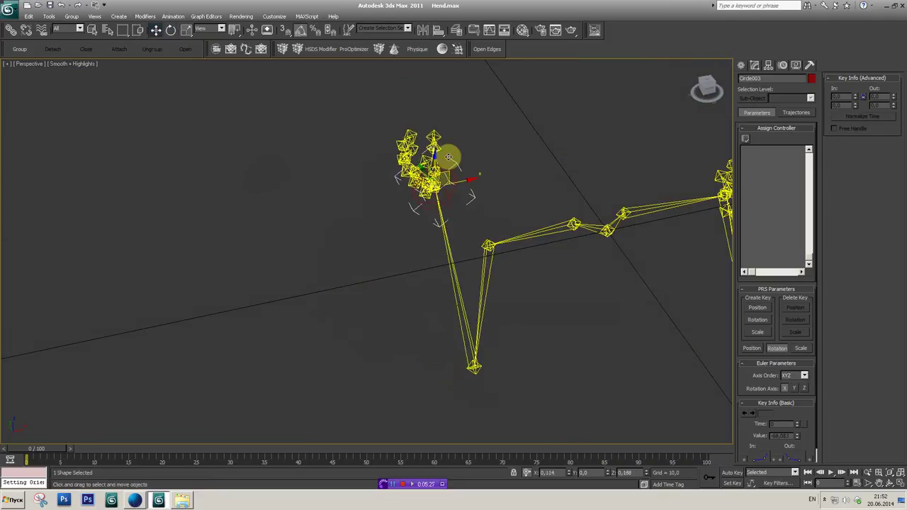
pyautogui.moveTo(374, 296); pyautogui.dragTo(494, 196)
# Step: Unhide all the hidden arm and hand meshes
pyautogui.rightClick(485, 220)
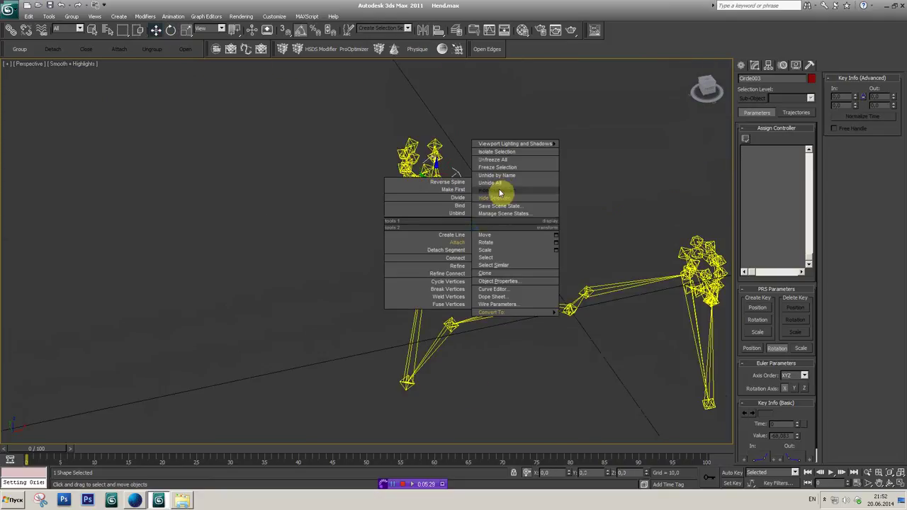
pyautogui.click(490, 182)
pyautogui.scroll(3, 498, 263)
pyautogui.moveTo(705, 91); pyautogui.dragTo(396, 155)
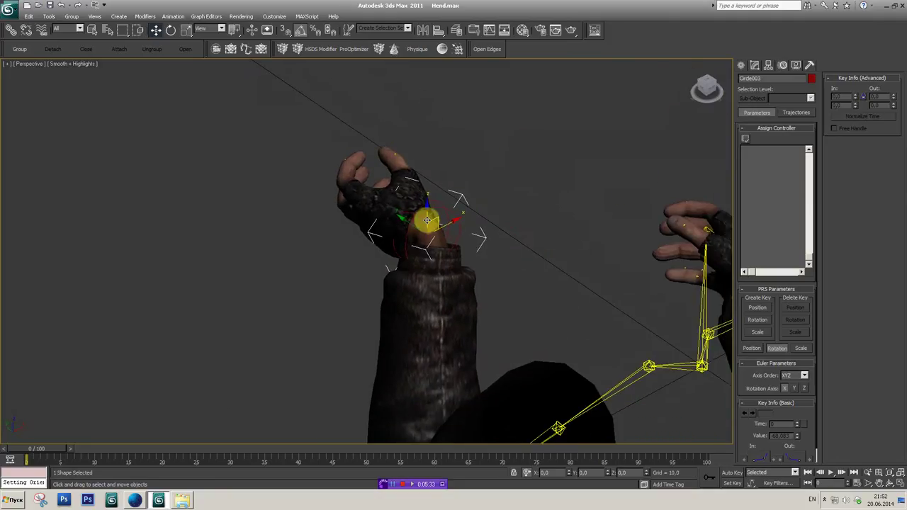
# Step: Rotate the wrist control to turn the hand, checking from several angles
pyautogui.moveTo(440, 231)
pyautogui.mouseDown()
pyautogui.moveTo(411, 251)
pyautogui.moveTo(437, 253)
pyautogui.moveTo(428, 235)
pyautogui.moveTo(441, 235)
pyautogui.moveTo(391, 234)
pyautogui.moveTo(395, 217)
pyautogui.moveTo(380, 223)
pyautogui.moveTo(405, 198)
pyautogui.moveTo(394, 203)
pyautogui.mouseUp()
pyautogui.moveTo(650, 107)
pyautogui.keyDown('alt'); pyautogui.mouseDown(button='middle')
pyautogui.moveTo(498, 160)
pyautogui.moveTo(522, 229)
pyautogui.moveTo(704, 95)
pyautogui.mouseUp(button='middle'); pyautogui.keyUp('alt')
pyautogui.moveTo(705, 95); pyautogui.dragTo(705, 96)
pyautogui.moveTo(705, 96)
pyautogui.keyDown('alt'); pyautogui.mouseDown(button='middle')
pyautogui.moveTo(463, 137)
pyautogui.moveTo(527, 253)
pyautogui.moveTo(484, 221)
pyautogui.moveTo(647, 107)
pyautogui.mouseUp(button='middle'); pyautogui.keyUp('alt')
pyautogui.moveTo(709, 91); pyautogui.dragTo(707, 85)
pyautogui.keyDown('alt'); pyautogui.moveTo(708, 85); pyautogui.dragTo(405, 270, button='middle'); pyautogui.keyUp('alt')
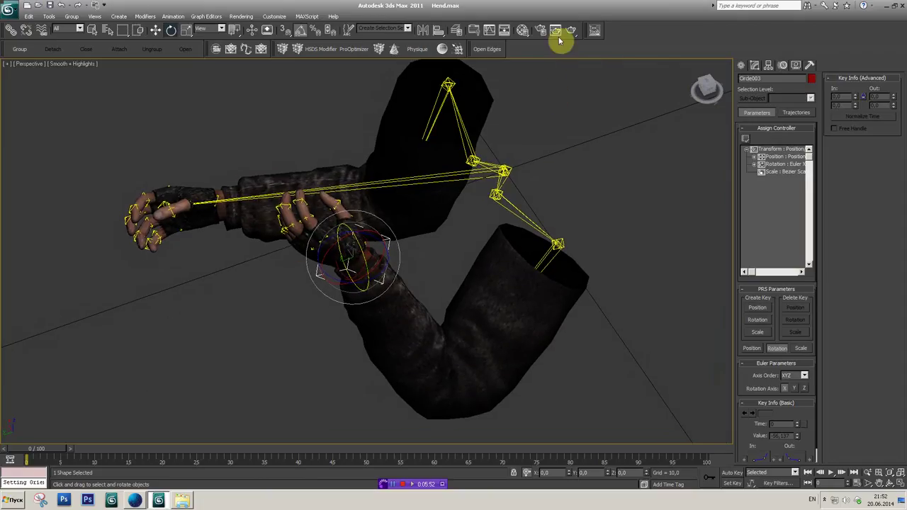
# Step: Select IK Chain001 via Schematic View and raise its swivel angle to about 405.99
pyautogui.click(504, 31)
pyautogui.click(646, 130)
pyautogui.click(727, 64)
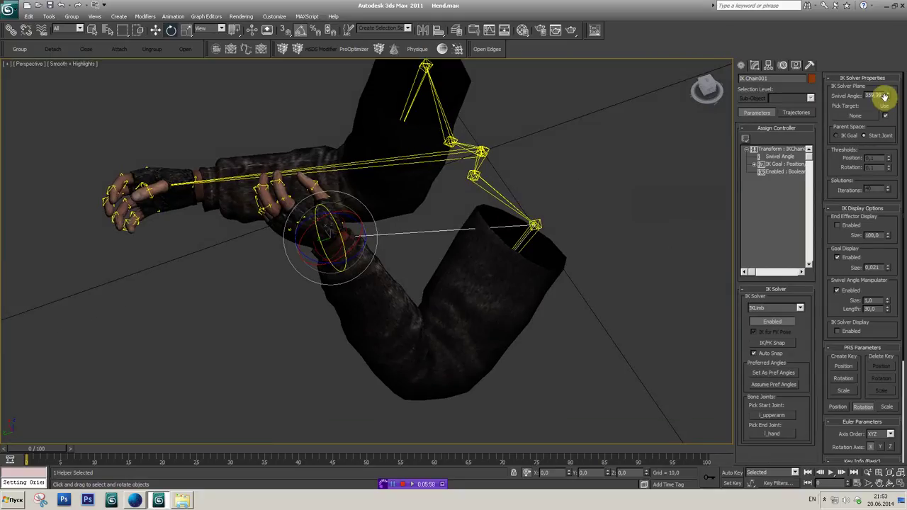
pyautogui.moveTo(888, 96); pyautogui.dragTo(894, 84)
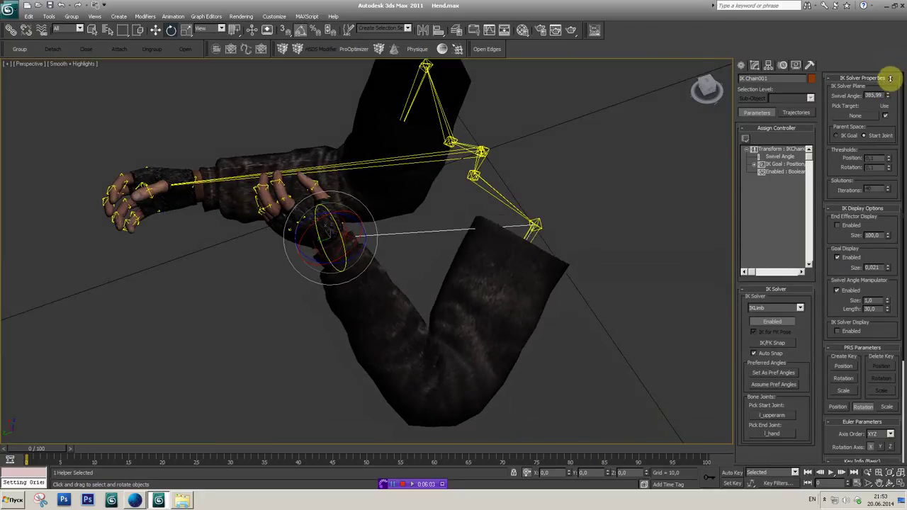
pyautogui.moveTo(894, 83)
pyautogui.mouseDown()
pyautogui.moveTo(694, 88)
pyautogui.moveTo(506, 233)
pyautogui.mouseUp()
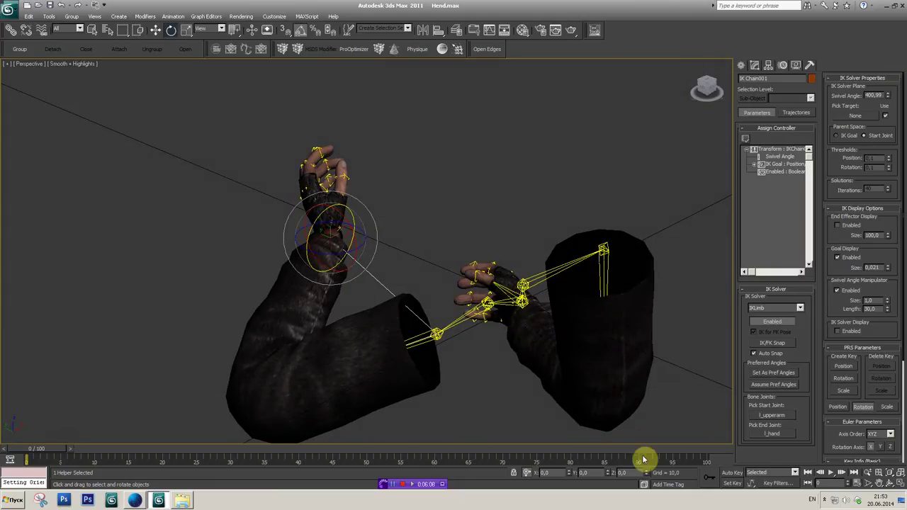
# Step: Enable Auto Key and key the swivel angle at 359.99 on frame 29
pyautogui.click(737, 473)
pyautogui.moveTo(31, 447)
pyautogui.mouseDown()
pyautogui.moveTo(115, 459)
pyautogui.moveTo(45, 459)
pyautogui.moveTo(247, 461)
pyautogui.moveTo(233, 465)
pyautogui.mouseUp()
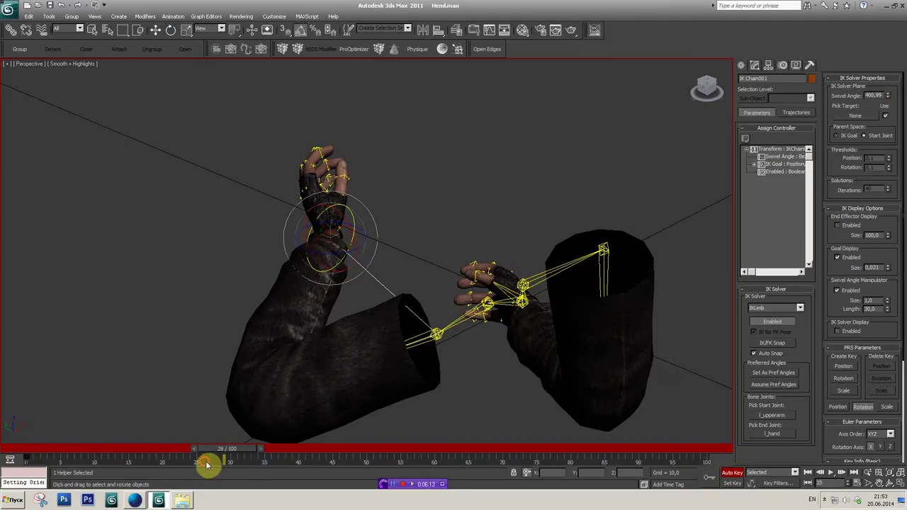
pyautogui.moveTo(888, 101); pyautogui.dragTo(886, 115)
pyautogui.moveTo(248, 449)
pyautogui.mouseDown()
pyautogui.moveTo(132, 448)
pyautogui.moveTo(298, 446)
pyautogui.moveTo(10, 445)
pyautogui.moveTo(251, 445)
pyautogui.moveTo(25, 451)
pyautogui.moveTo(233, 455)
pyautogui.moveTo(27, 448)
pyautogui.mouseUp()
# Step: At frame 30, rotate and move the IK goal left to bend the arm, then play back
pyautogui.press('e')
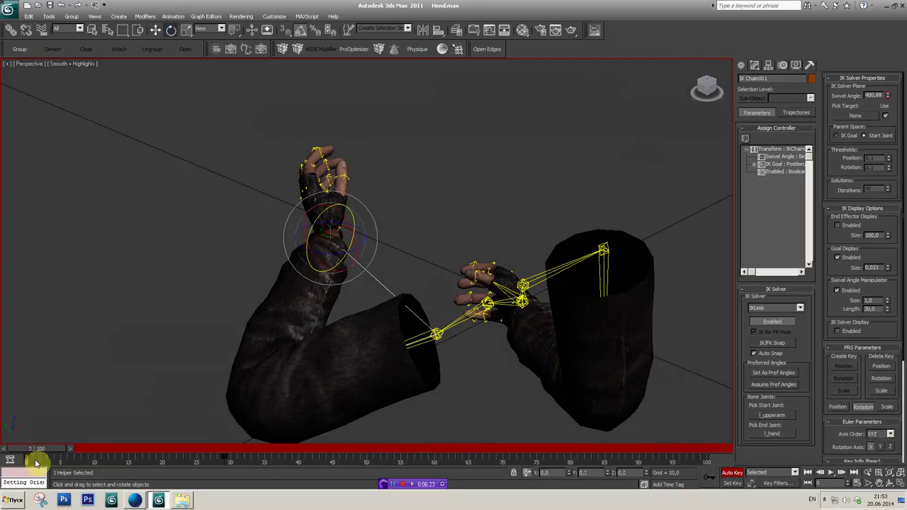
pyautogui.click(741, 65)
pyautogui.moveTo(90, 455); pyautogui.dragTo(229, 450)
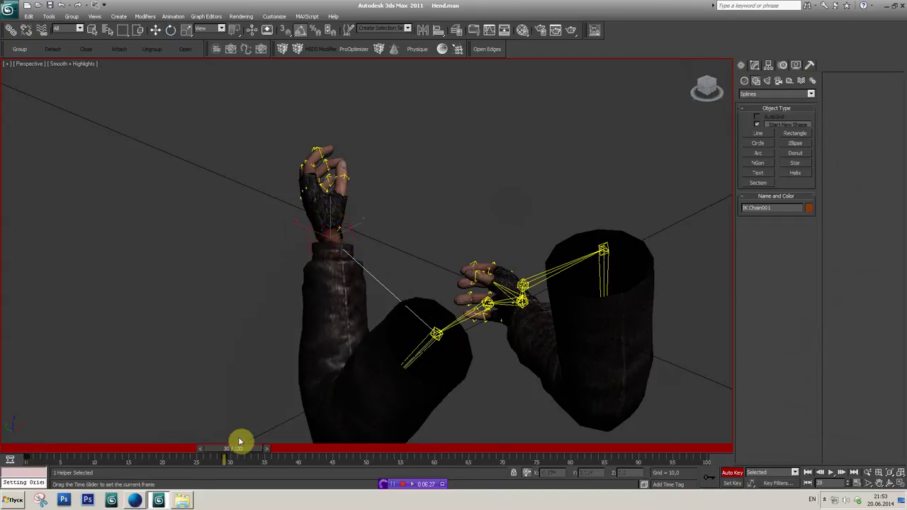
pyautogui.moveTo(326, 249); pyautogui.dragTo(154, 54)
pyautogui.click(156, 31)
pyautogui.moveTo(323, 228)
pyautogui.mouseDown()
pyautogui.moveTo(235, 227)
pyautogui.moveTo(205, 248)
pyautogui.mouseUp()
pyautogui.moveTo(212, 449)
pyautogui.mouseDown()
pyautogui.moveTo(4, 455)
pyautogui.moveTo(182, 453)
pyautogui.moveTo(77, 439)
pyautogui.moveTo(251, 421)
pyautogui.moveTo(15, 393)
pyautogui.mouseUp()
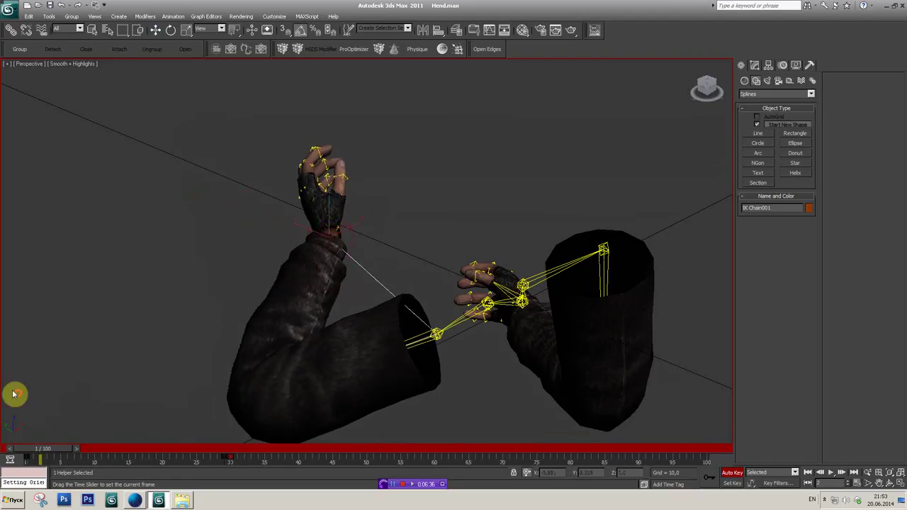
pyautogui.click(830, 473)
pyautogui.moveTo(320, 454); pyautogui.dragTo(17, 428)
# Step: Set the wrist control's starting position left and up at frame 0
pyautogui.click(352, 236)
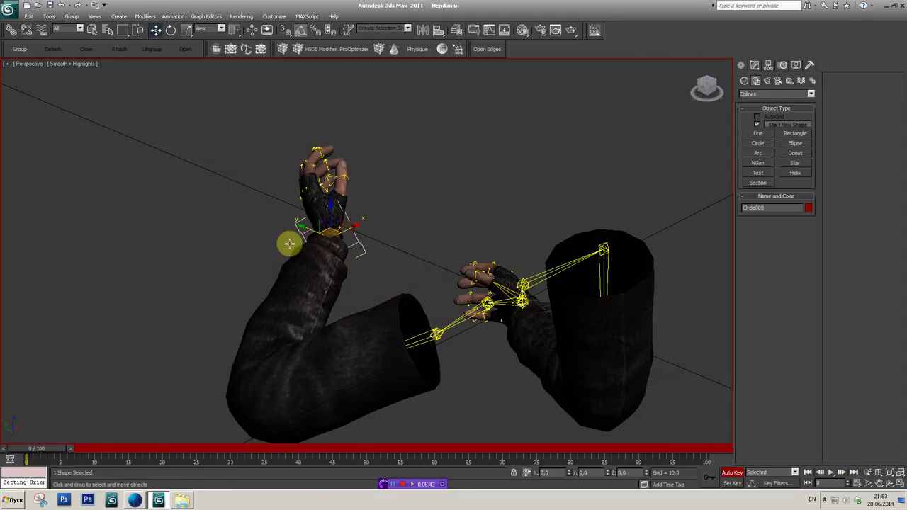
pyautogui.moveTo(325, 230); pyautogui.dragTo(275, 247)
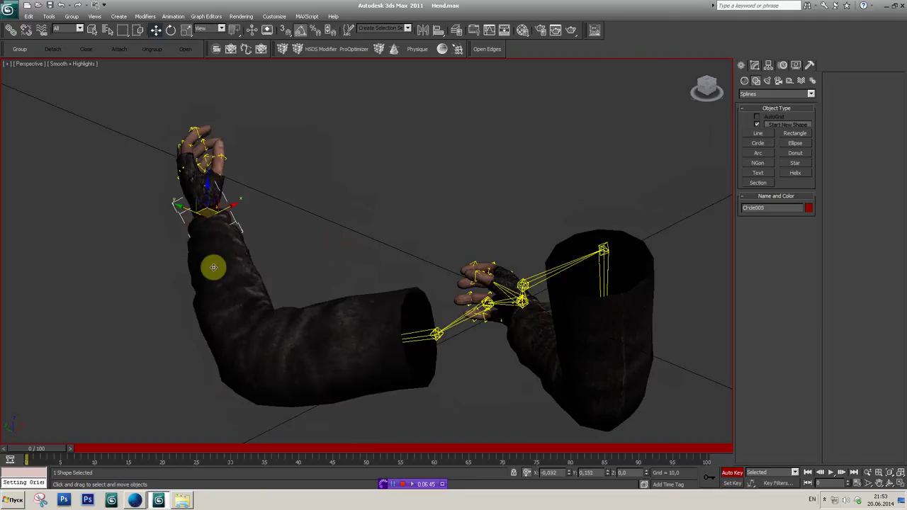
pyautogui.moveTo(50, 448); pyautogui.dragTo(51, 448)
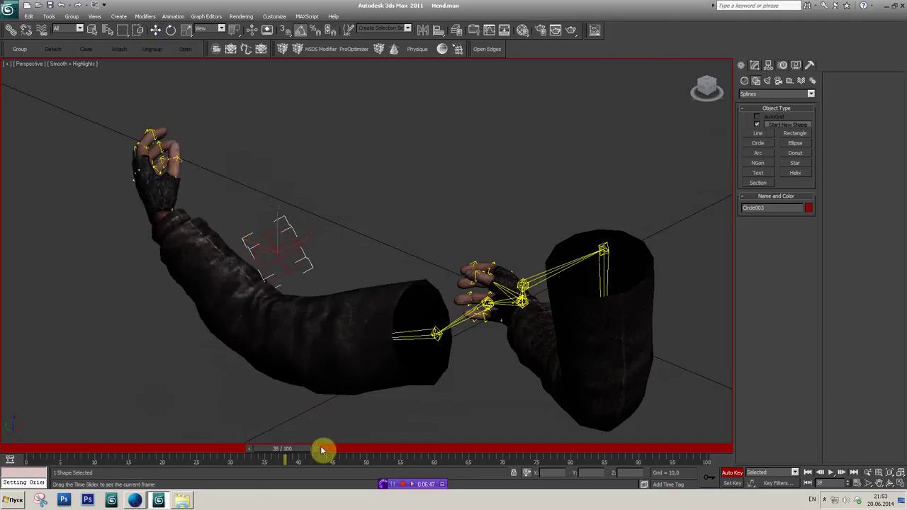
pyautogui.press('w')
pyautogui.press('Home')
pyautogui.moveTo(229, 309); pyautogui.dragTo(244, 298, button='middle')
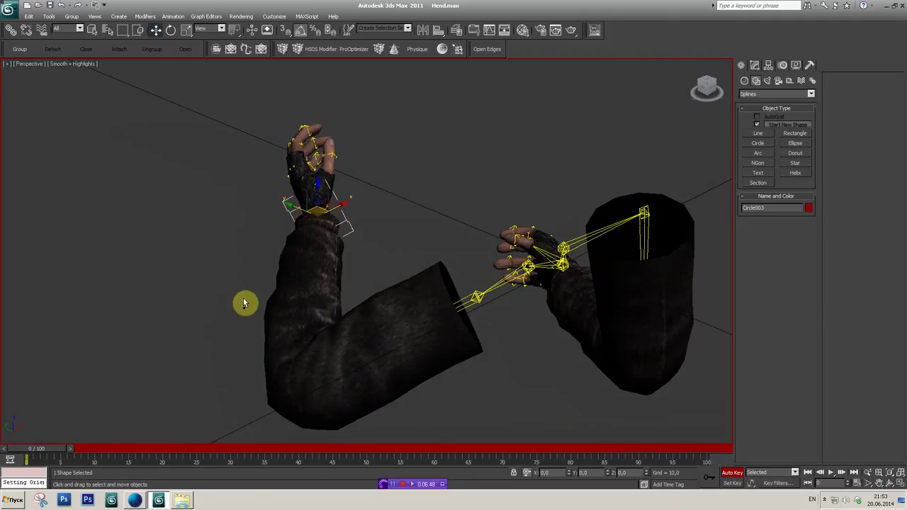
pyautogui.hotkey('ctrl', 'z')
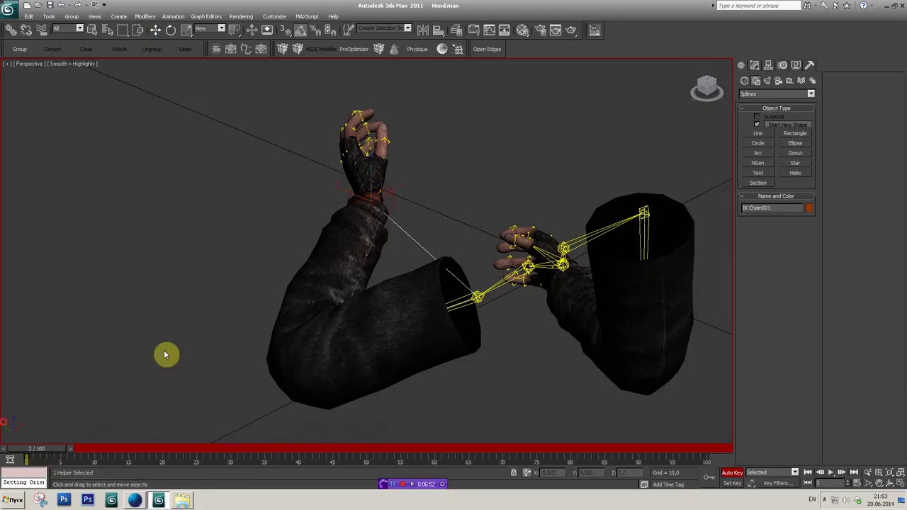
pyautogui.click(368, 195)
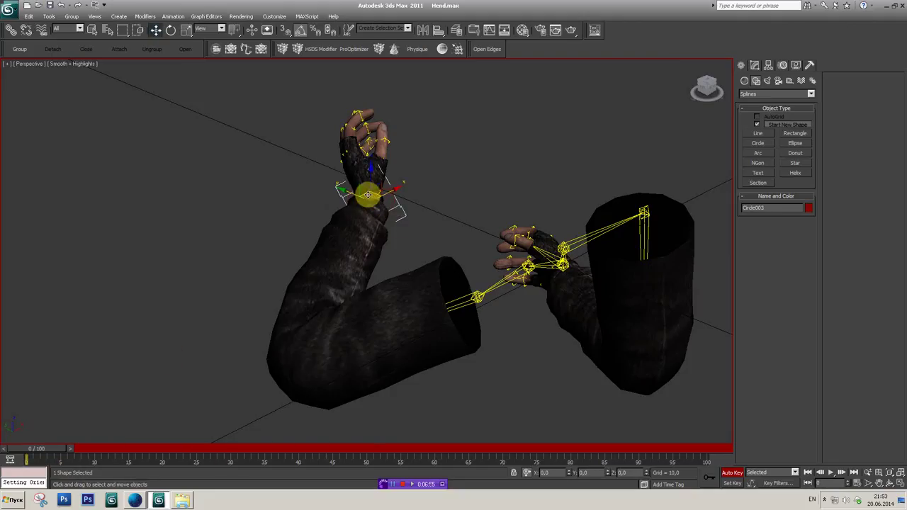
pyautogui.moveTo(327, 191); pyautogui.dragTo(227, 204)
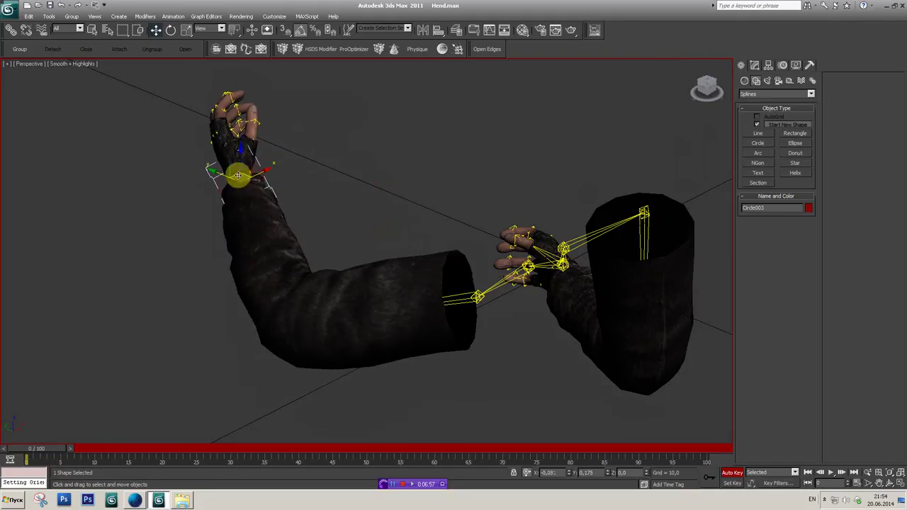
# Step: Key the wrist control at frames 29, 50 and 70 to form the reaching motion
pyautogui.moveTo(57, 451); pyautogui.dragTo(227, 450)
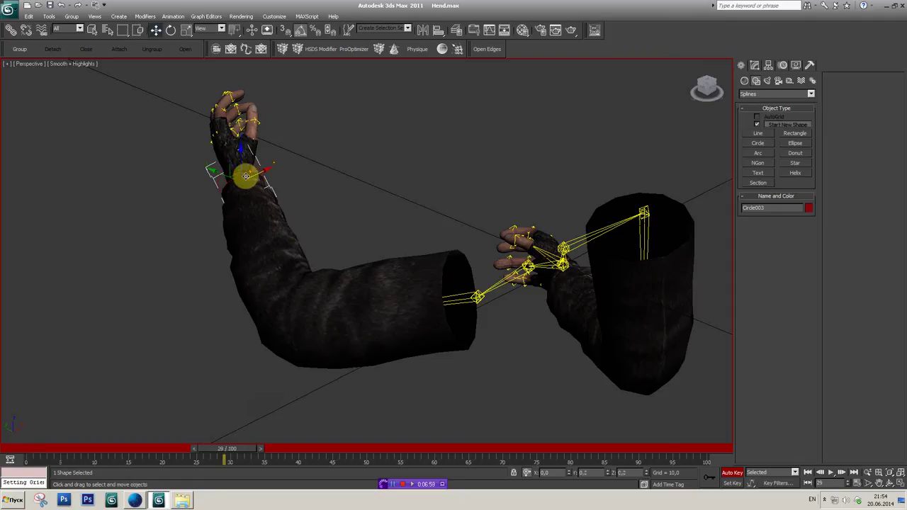
pyautogui.moveTo(240, 175); pyautogui.dragTo(338, 210)
pyautogui.moveTo(234, 455); pyautogui.dragTo(366, 452)
pyautogui.moveTo(343, 210); pyautogui.dragTo(179, 203)
pyautogui.moveTo(375, 452); pyautogui.dragTo(515, 450)
pyautogui.click(182, 206)
pyautogui.moveTo(183, 206); pyautogui.dragTo(336, 234)
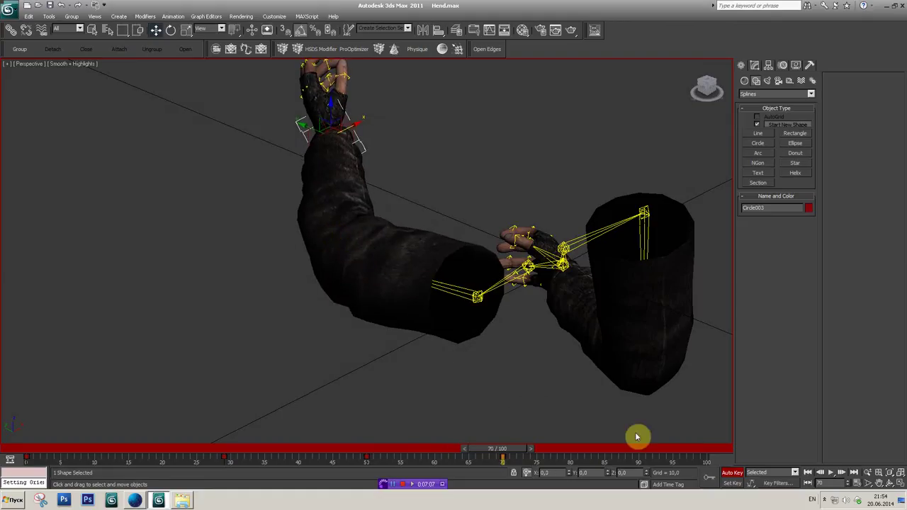
# Step: Play the animation back, then rotate the hand at the wrist on frame 0
pyautogui.click(808, 473)
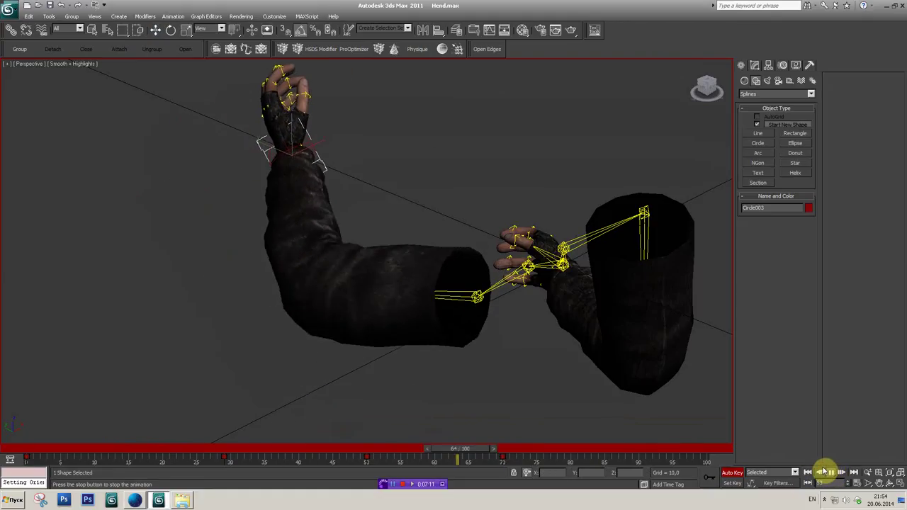
pyautogui.click(829, 472)
pyautogui.moveTo(658, 448); pyautogui.dragTo(423, 448)
pyautogui.press('Home')
pyautogui.press('w')
pyautogui.click(171, 29)
pyautogui.moveTo(237, 176)
pyautogui.mouseDown()
pyautogui.moveTo(244, 194)
pyautogui.moveTo(247, 166)
pyautogui.mouseUp()
pyautogui.moveTo(699, 89); pyautogui.dragTo(706, 88)
pyautogui.keyDown('alt'); pyautogui.moveTo(530, 227); pyautogui.dragTo(518, 214, button='middle'); pyautogui.keyUp('alt')
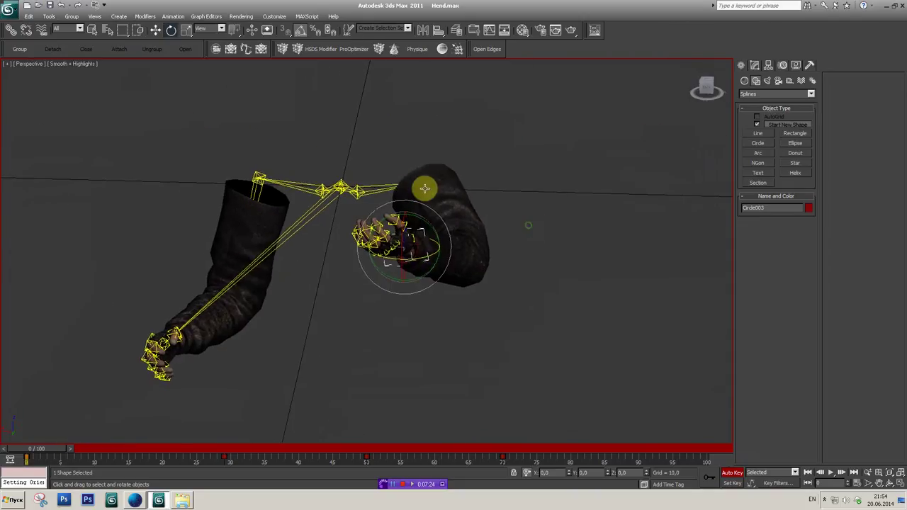
# Step: Adjust the clavicle bone's position to follow the arm
pyautogui.click(366, 191)
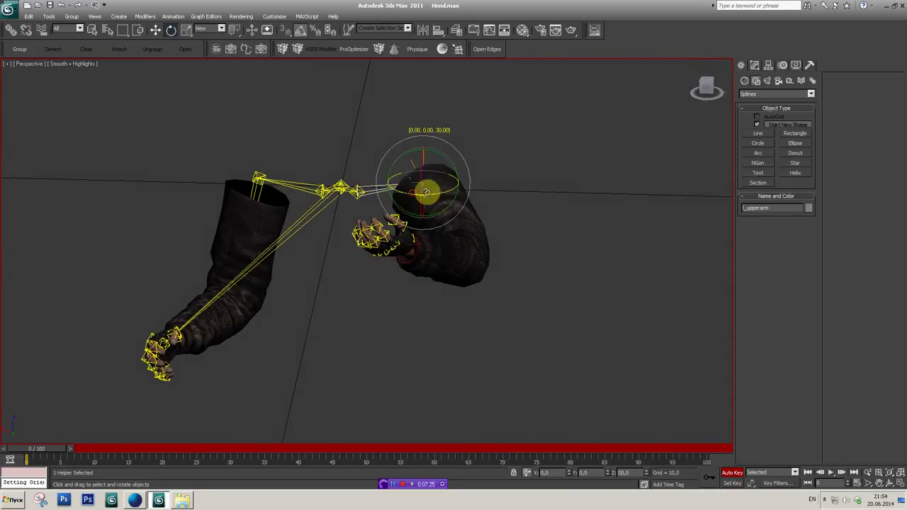
pyautogui.click(356, 191)
pyautogui.click(157, 31)
pyautogui.moveTo(348, 197); pyautogui.dragTo(379, 188)
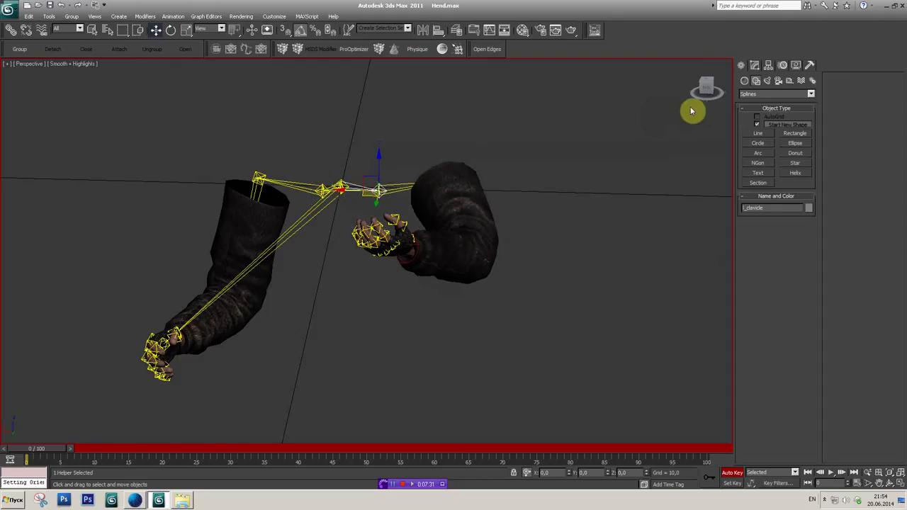
pyautogui.moveTo(708, 90); pyautogui.dragTo(610, 110)
pyautogui.moveTo(463, 174)
pyautogui.mouseDown()
pyautogui.moveTo(492, 194)
pyautogui.moveTo(488, 178)
pyautogui.moveTo(378, 192)
pyautogui.moveTo(469, 168)
pyautogui.mouseUp()
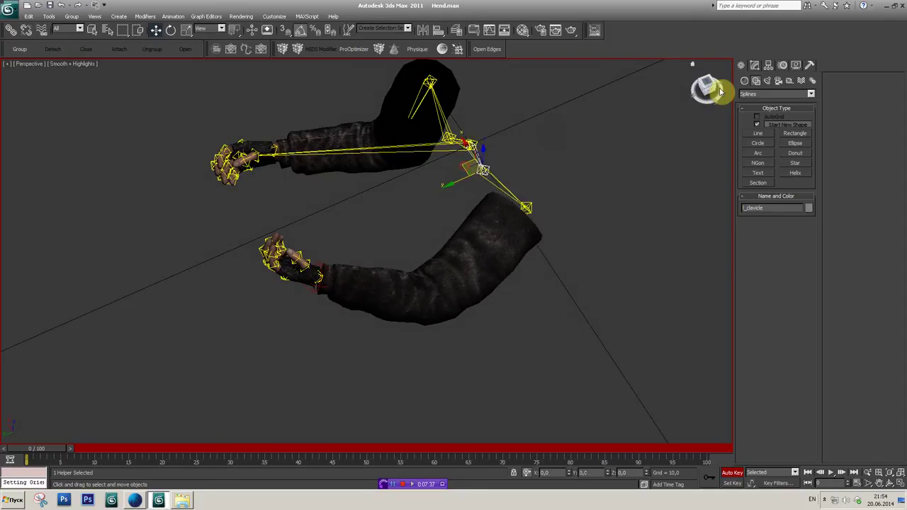
pyautogui.moveTo(707, 92)
pyautogui.mouseDown()
pyautogui.moveTo(642, 139)
pyautogui.moveTo(644, 163)
pyautogui.moveTo(610, 184)
pyautogui.mouseUp()
pyautogui.moveTo(517, 222); pyautogui.dragTo(456, 217)
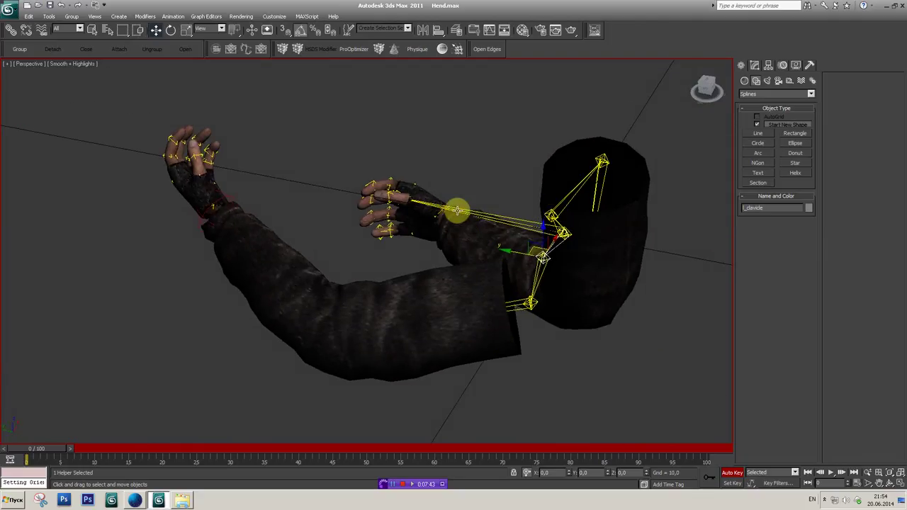
# Step: Move the hand control and forearm up and to the right
pyautogui.click(457, 233)
pyautogui.moveTo(706, 90); pyautogui.dragTo(410, 196)
pyautogui.scroll(-3, 410, 196)
pyautogui.click(417, 303)
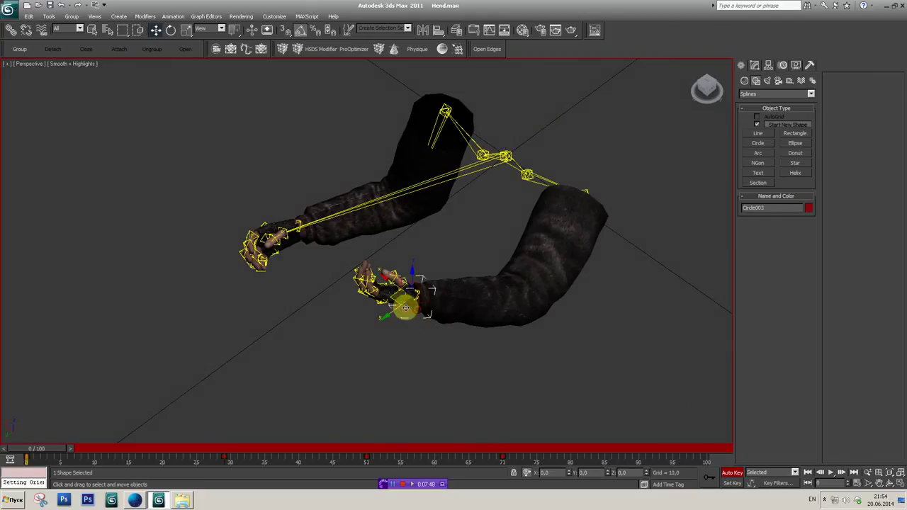
pyautogui.moveTo(394, 298)
pyautogui.mouseDown()
pyautogui.moveTo(375, 337)
pyautogui.moveTo(405, 276)
pyautogui.moveTo(463, 305)
pyautogui.moveTo(412, 258)
pyautogui.moveTo(418, 273)
pyautogui.moveTo(445, 267)
pyautogui.moveTo(454, 251)
pyautogui.moveTo(432, 270)
pyautogui.mouseUp()
pyautogui.click(171, 29)
pyautogui.scroll(2, 378, 259)
pyautogui.scroll(2, 375, 277)
# Step: Bend finger bone bip01_l_finger12 by −15° around Z
pyautogui.click(356, 246)
pyautogui.click(353, 242)
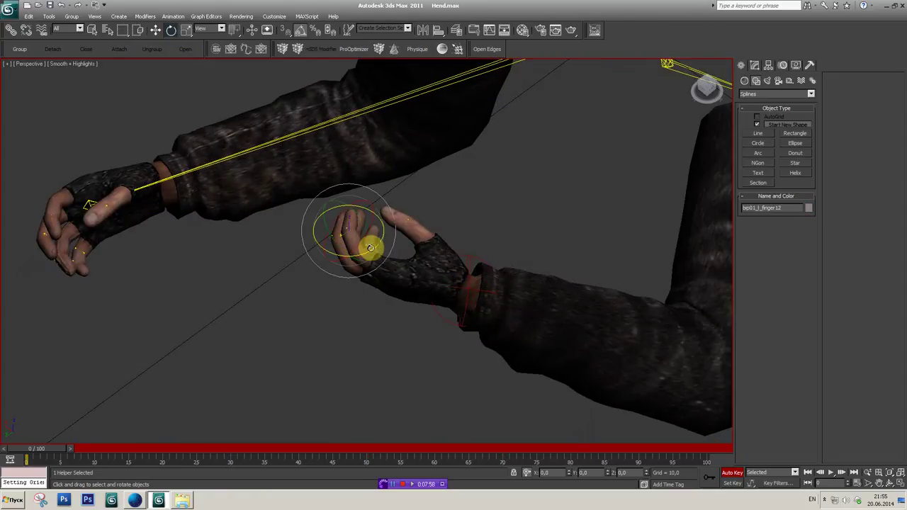
pyautogui.moveTo(371, 251)
pyautogui.mouseDown()
pyautogui.moveTo(344, 237)
pyautogui.moveTo(356, 250)
pyautogui.mouseUp()
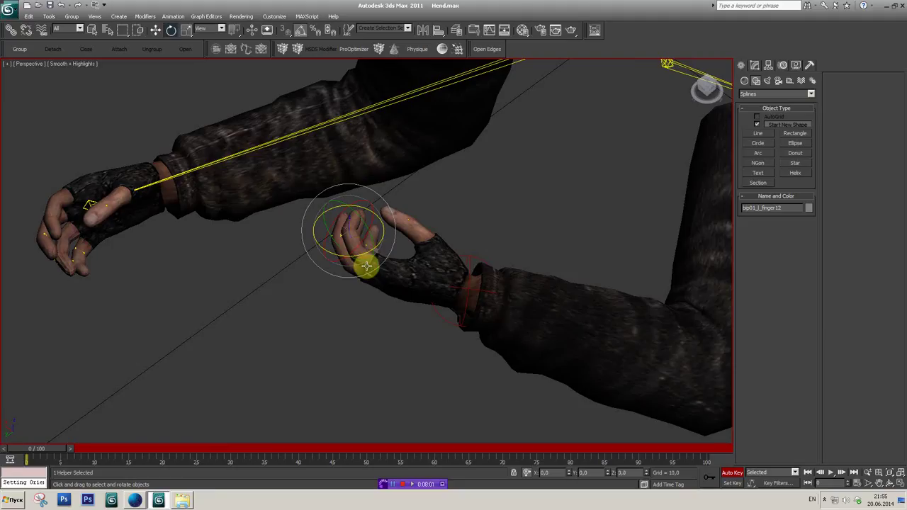
pyautogui.scroll(-2, 340, 276)
pyautogui.scroll(-3, 369, 248)
pyautogui.scroll(-2, 376, 255)
pyautogui.click(382, 259)
pyautogui.click(383, 260)
pyautogui.keyDown('alt'); pyautogui.moveTo(440, 243); pyautogui.dragTo(415, 257, button='middle'); pyautogui.keyUp('alt')
# Step: Reset 3ds Max to an empty scene without saving changes
pyautogui.click(8, 9)
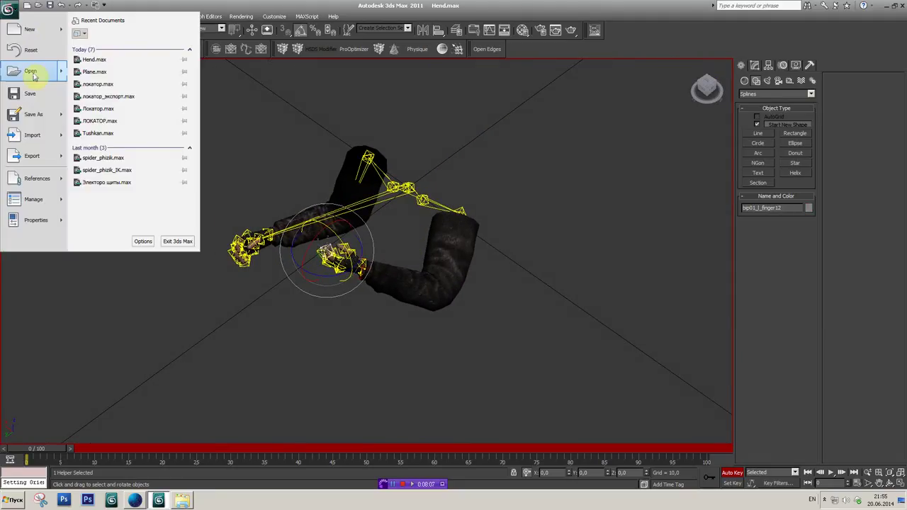
pyautogui.click(31, 50)
pyautogui.click(460, 278)
pyautogui.click(431, 262)
# Step: Open Tushkan.max and show edged faces
pyautogui.click(8, 11)
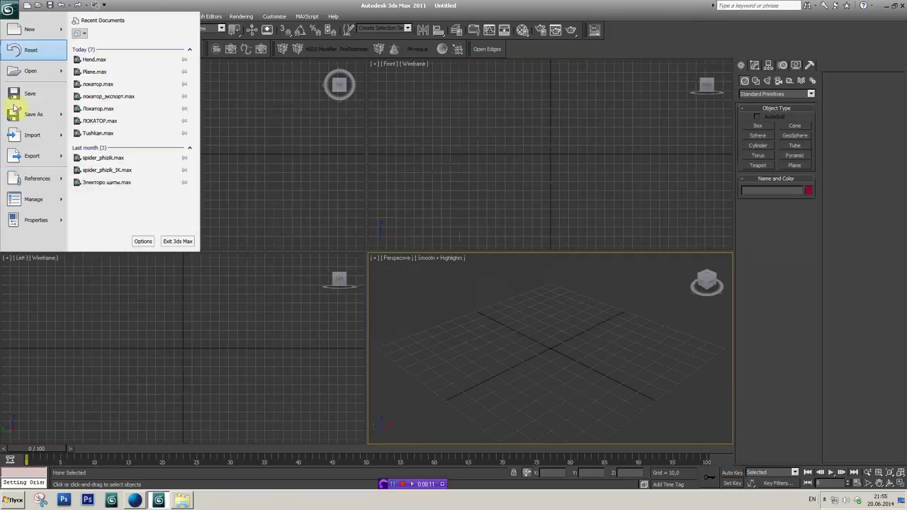
pyautogui.click(21, 75)
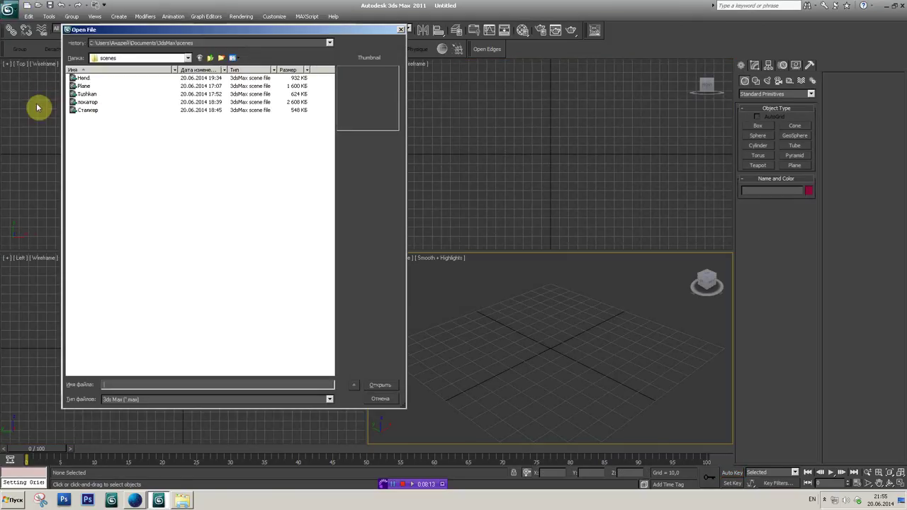
pyautogui.click(87, 95)
pyautogui.click(388, 391)
pyautogui.scroll(3, 454, 304)
pyautogui.scroll(-3, 431, 297)
pyautogui.press('F4')
# Step: Hide the creature mesh so only the bone skeleton remains visible
pyautogui.moveTo(415, 263); pyautogui.dragTo(435, 237, button='middle')
pyautogui.click(434, 223)
pyautogui.rightClick(434, 224)
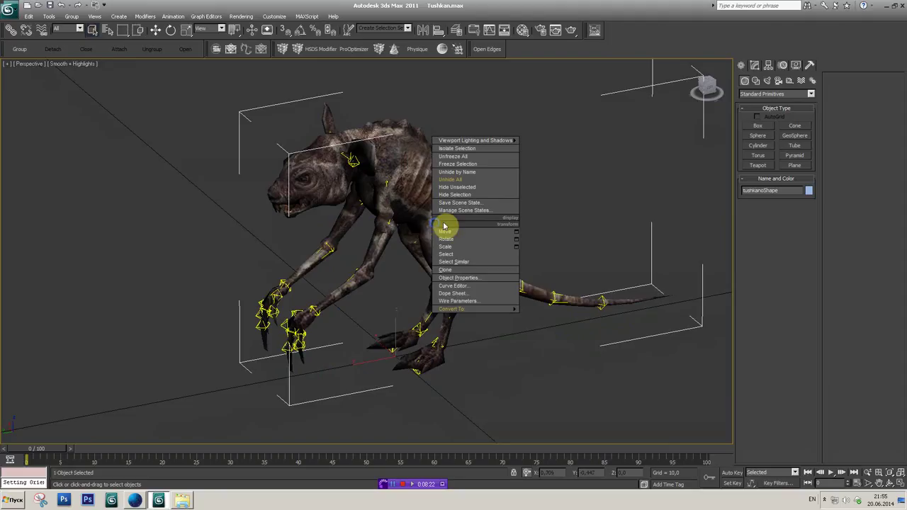
pyautogui.click(454, 199)
pyautogui.scroll(2, 431, 268)
pyautogui.scroll(2, 461, 248)
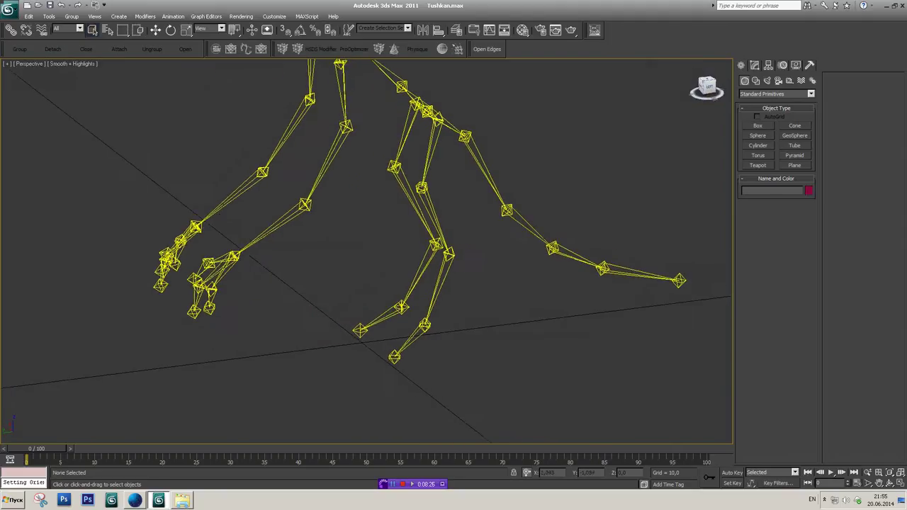
pyautogui.scroll(2, 517, 333)
pyautogui.scroll(1, 490, 267)
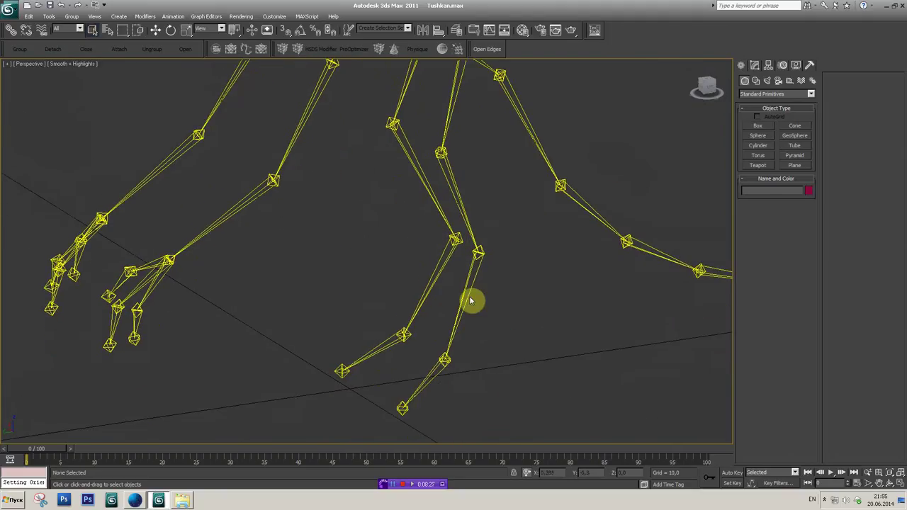
pyautogui.scroll(-2, 459, 298)
pyautogui.moveTo(450, 284)
pyautogui.keyDown('alt'); pyautogui.mouseDown(button='middle')
pyautogui.moveTo(462, 247)
pyautogui.moveTo(445, 248)
pyautogui.moveTo(433, 233)
pyautogui.mouseUp(button='middle'); pyautogui.keyUp('alt')
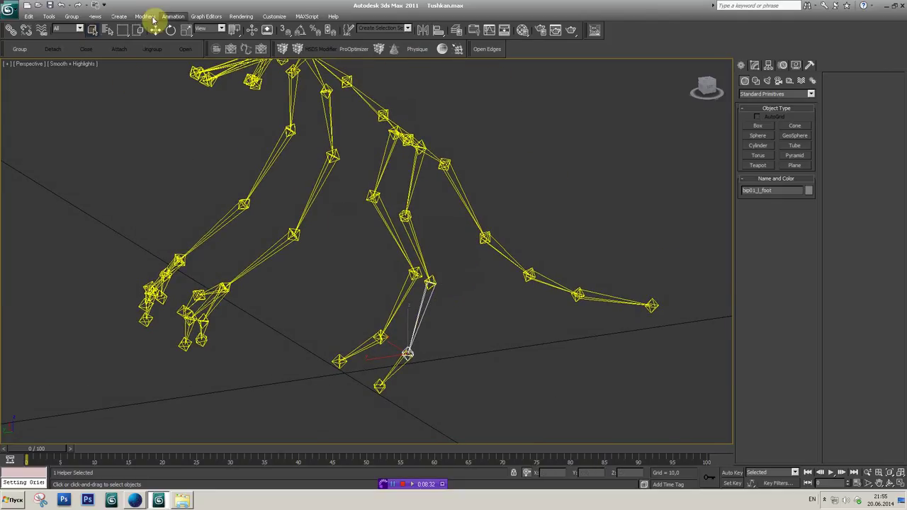
# Step: Add an HI Solver IK chain ending at the left foot, switched to IKLimb
pyautogui.click(174, 16)
pyautogui.click(265, 47)
pyautogui.click(413, 165)
pyautogui.click(800, 309)
pyautogui.click(768, 326)
pyautogui.keyDown('alt'); pyautogui.moveTo(610, 294); pyautogui.dragTo(396, 281, button='middle'); pyautogui.keyUp('alt')
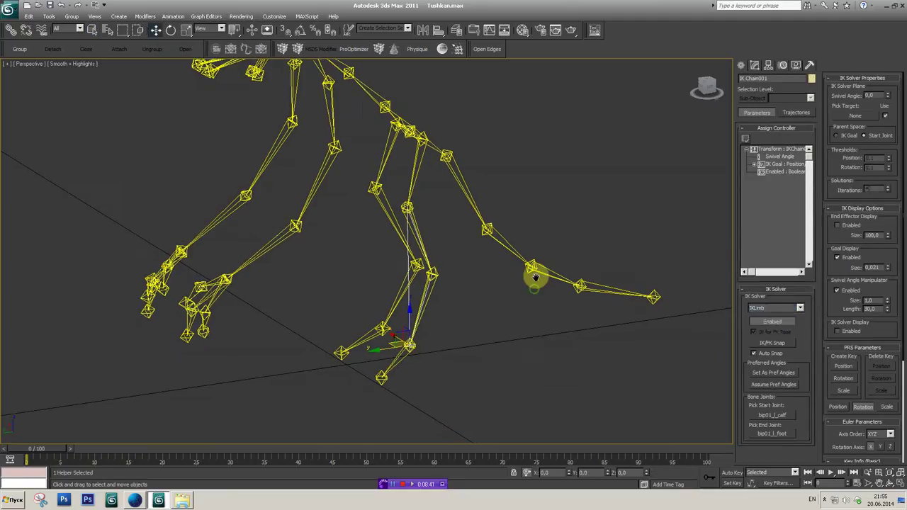
# Step: Add a second IKLimb IK chain from bip01_r_calf to bip01_r_foot
pyautogui.click(400, 320)
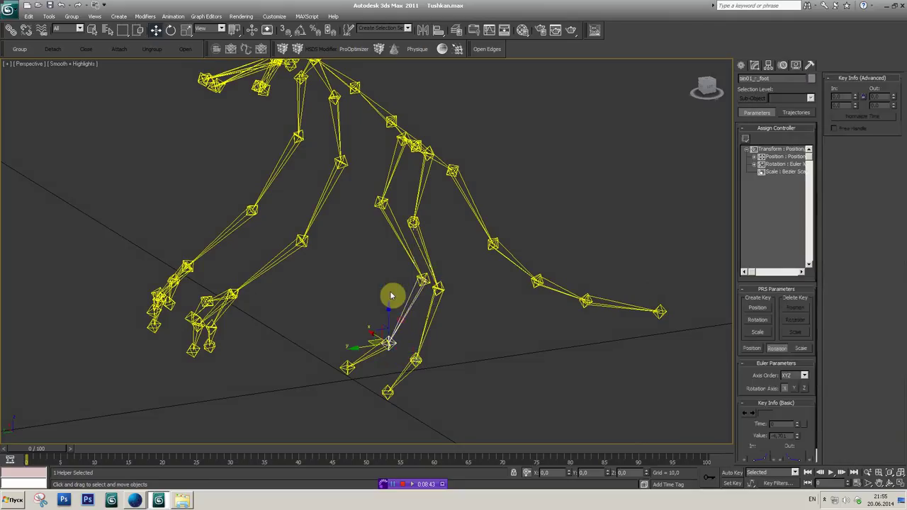
pyautogui.click(174, 16)
pyautogui.moveTo(180, 47)
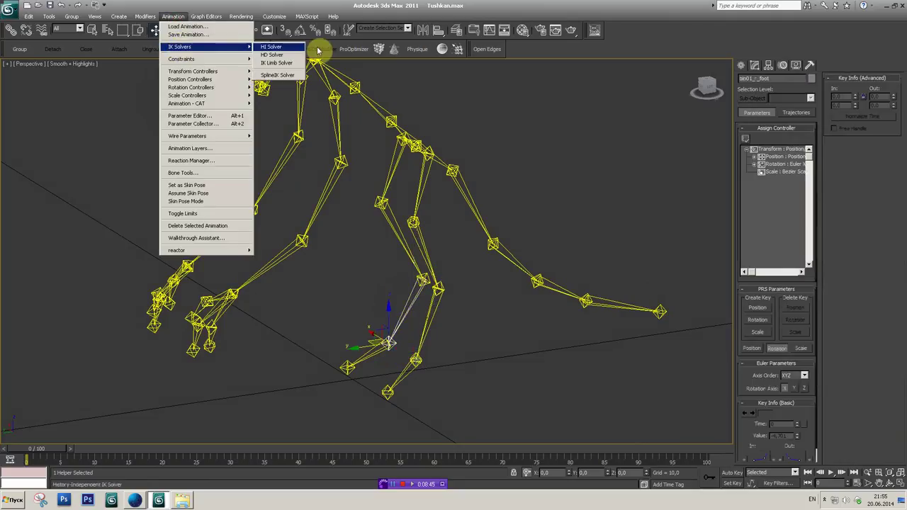
pyautogui.click(282, 46)
pyautogui.click(393, 196)
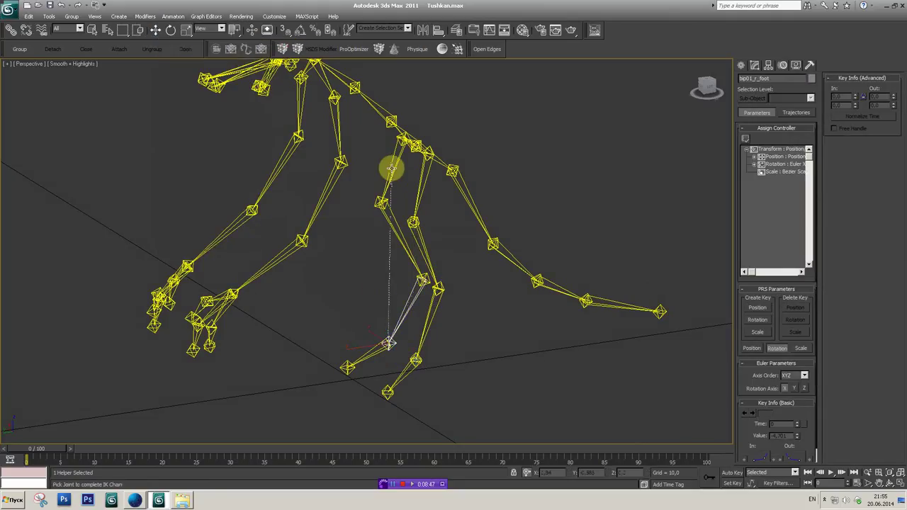
pyautogui.click(800, 308)
pyautogui.click(776, 331)
pyautogui.moveTo(460, 275); pyautogui.dragTo(447, 255, button='middle')
pyautogui.moveTo(704, 94); pyautogui.dragTo(689, 143)
pyautogui.moveTo(522, 267)
pyautogui.mouseDown(button='middle')
pyautogui.moveTo(512, 296)
pyautogui.moveTo(469, 274)
pyautogui.mouseUp(button='middle')
# Step: Clear the selection and switch the Create panel to the spline Shapes category
pyautogui.click(501, 290)
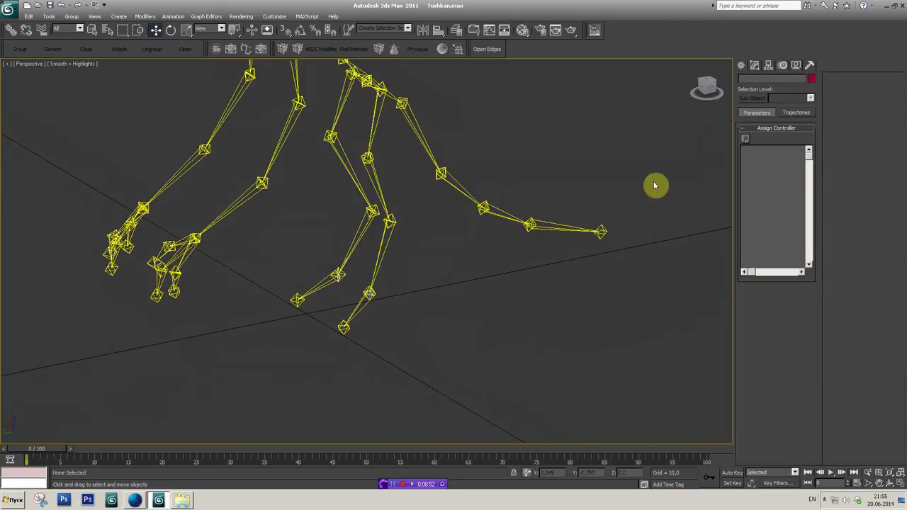
pyautogui.click(744, 65)
pyautogui.click(758, 136)
pyautogui.click(756, 81)
pyautogui.click(758, 152)
# Step: Draw a small circle on the ground near the creature's feet
pyautogui.moveTo(500, 263); pyautogui.dragTo(499, 231, button='middle')
pyautogui.click(756, 144)
pyautogui.moveTo(413, 304); pyautogui.dragTo(419, 326)
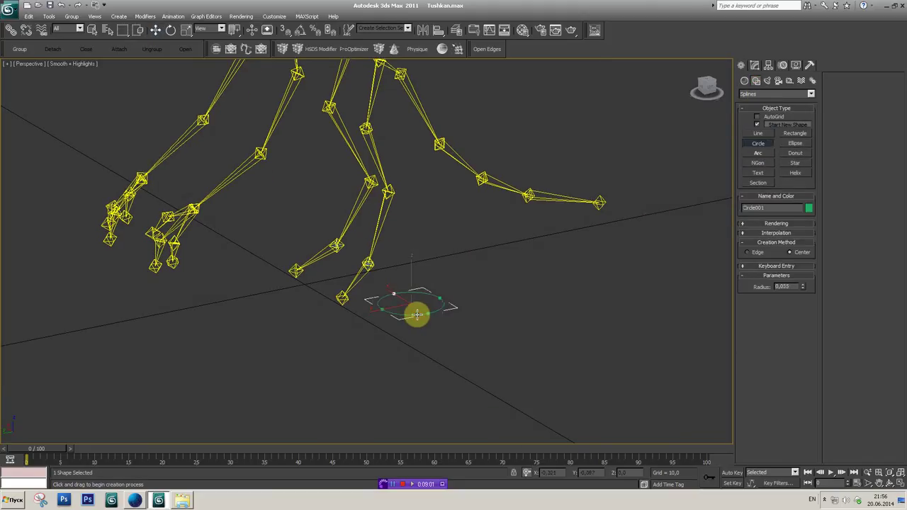
pyautogui.click(755, 65)
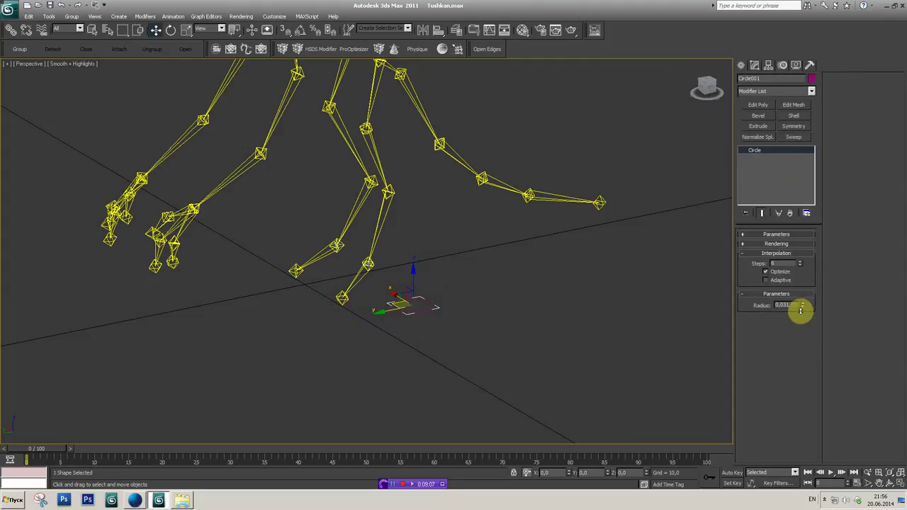
# Step: Shift-rotate an upright copy of the circle
pyautogui.click(170, 30)
pyautogui.scroll(3, 333, 244)
pyautogui.scroll(2, 361, 280)
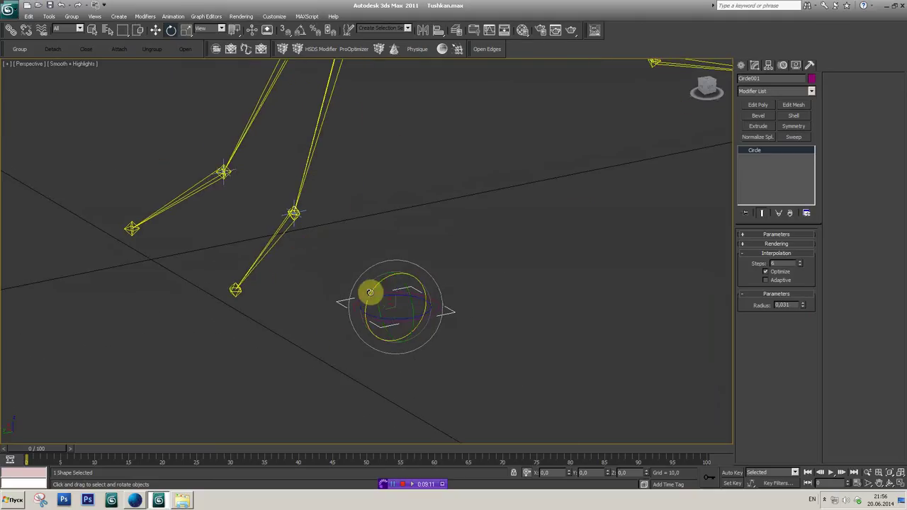
pyautogui.keyDown('shift'); pyautogui.moveTo(370, 292); pyautogui.dragTo(447, 253); pyautogui.keyUp('shift')
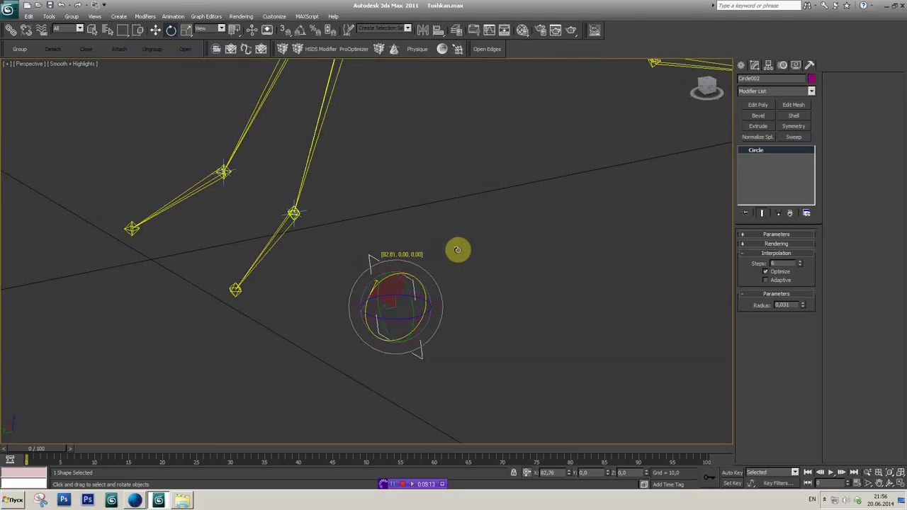
pyautogui.keyDown('shift'); pyautogui.moveTo(462, 247); pyautogui.dragTo(464, 252); pyautogui.keyUp('shift')
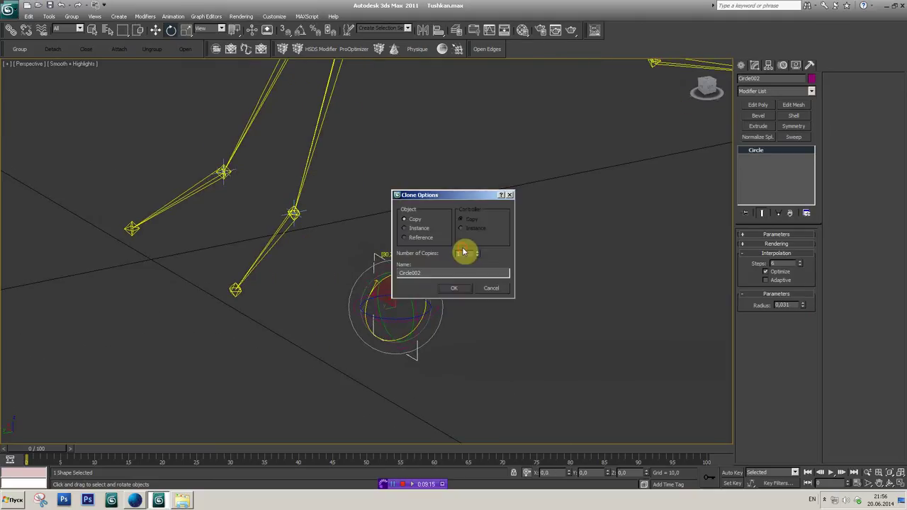
pyautogui.click(457, 289)
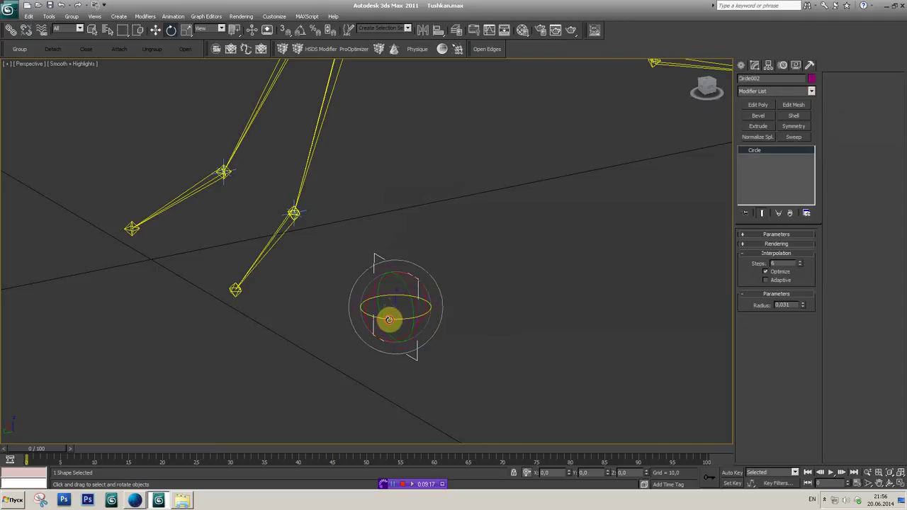
# Step: Shift-rotate a third copy on another axis and make it an editable spline
pyautogui.keyDown('shift'); pyautogui.moveTo(415, 314); pyautogui.dragTo(380, 241); pyautogui.keyUp('shift')
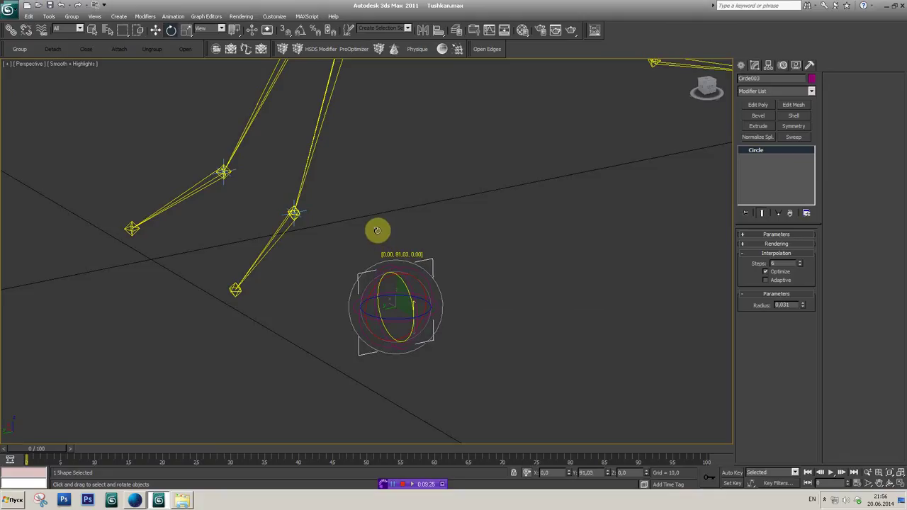
pyautogui.keyDown('shift'); pyautogui.moveTo(377, 231); pyautogui.dragTo(377, 231); pyautogui.keyUp('shift')
pyautogui.click(453, 290)
pyautogui.click(245, 54)
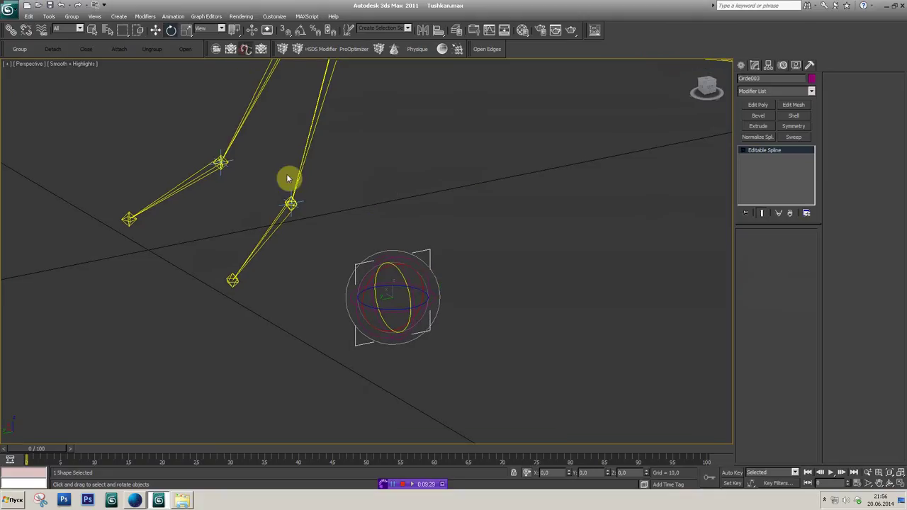
pyautogui.moveTo(415, 277); pyautogui.dragTo(432, 259, button='middle')
# Step: Attach the three circles into a single editable spline shape
pyautogui.hotkey('ctrl', 'p')
pyautogui.hotkey('ctrl', 'z')
pyautogui.rightClick(400, 283)
pyautogui.click(385, 299)
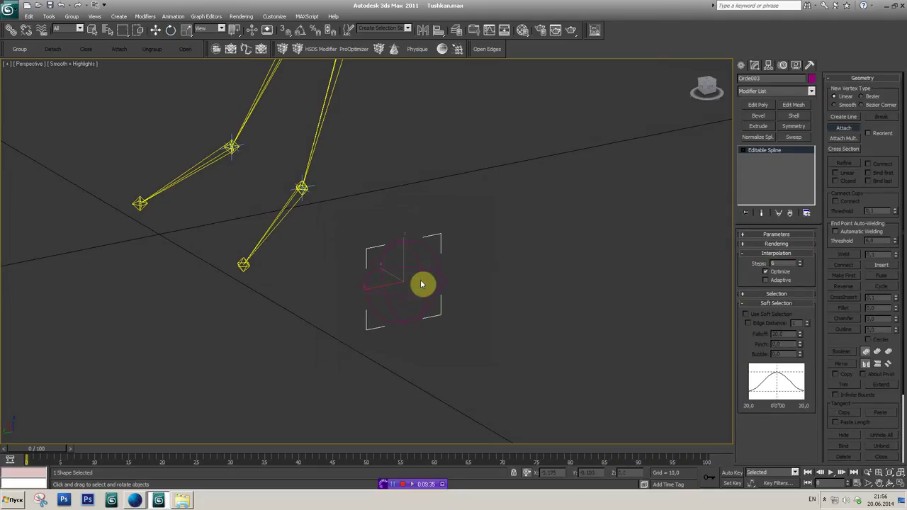
pyautogui.click(424, 278)
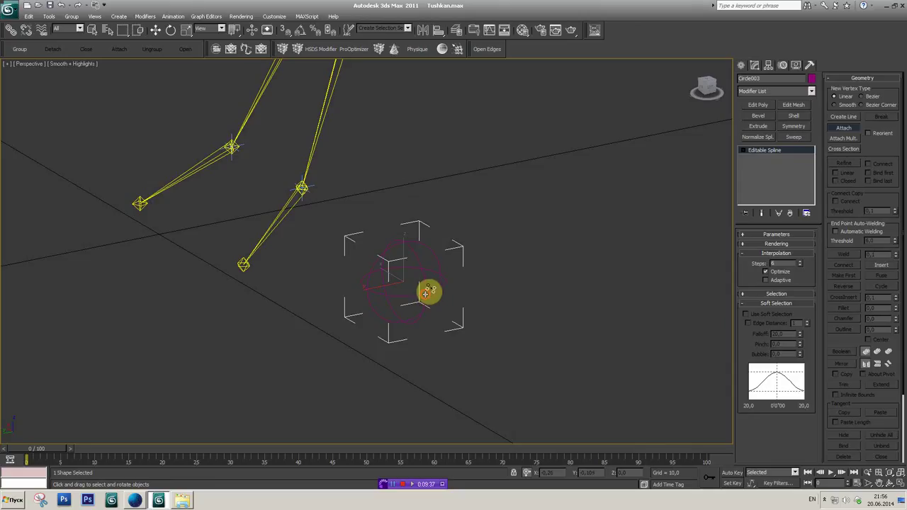
# Step: Align the left leg's IK chain pivot-to-pivot with bip01_l_foot
pyautogui.press('w')
pyautogui.moveTo(414, 268); pyautogui.dragTo(402, 258, button='middle')
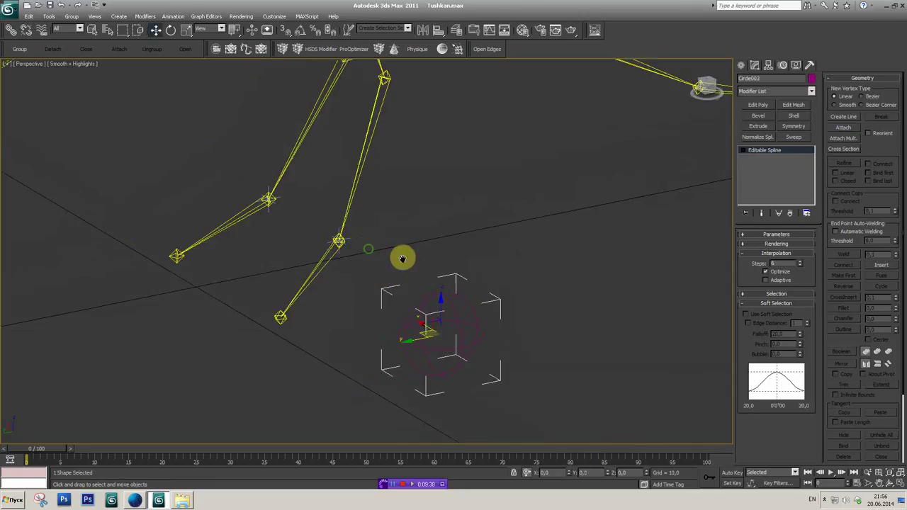
pyautogui.click(342, 241)
pyautogui.scroll(3, 344, 239)
pyautogui.moveTo(348, 231)
pyautogui.mouseDown(button='middle')
pyautogui.moveTo(415, 283)
pyautogui.moveTo(416, 317)
pyautogui.mouseUp(button='middle')
pyautogui.click(438, 31)
pyautogui.click(392, 245)
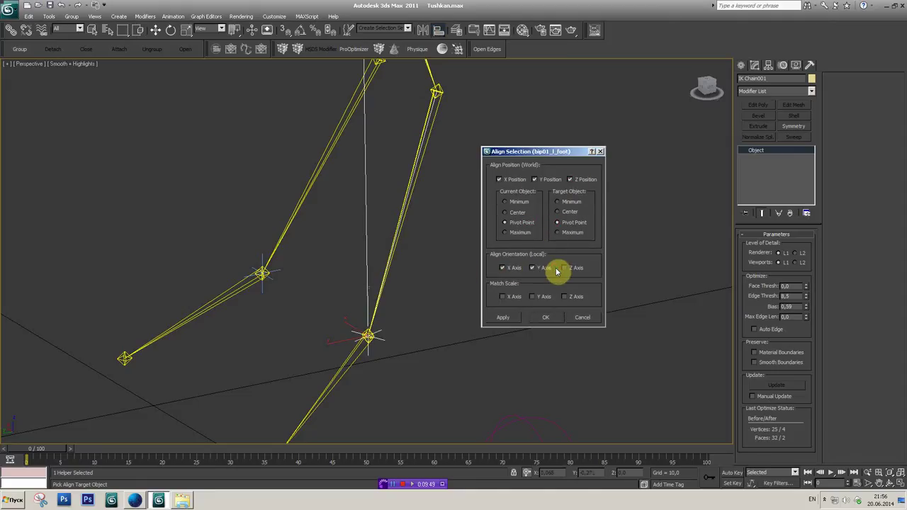
pyautogui.click(554, 325)
# Step: Align the right leg's IK chain pivot-to-pivot with bip01_r_foot
pyautogui.click(319, 296)
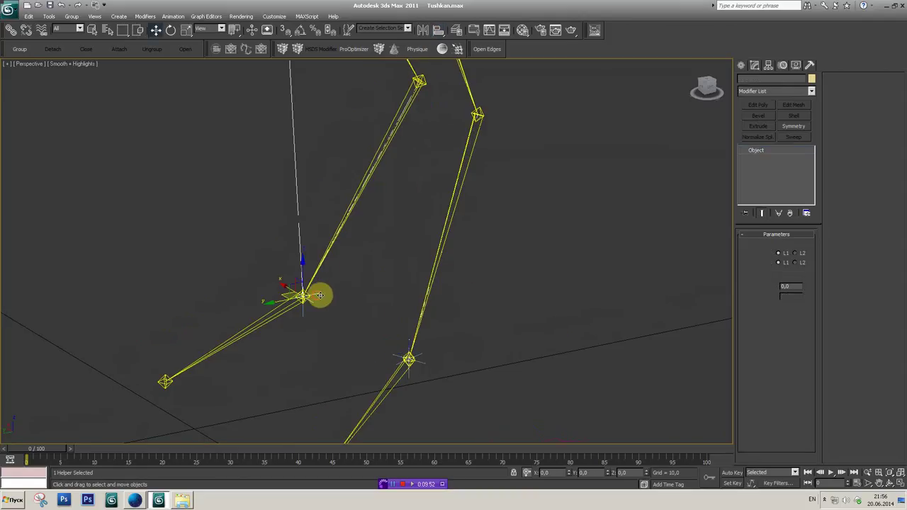
pyautogui.click(439, 32)
pyautogui.click(379, 164)
pyautogui.click(555, 321)
# Step: Frame and select the circle foot controller
pyautogui.moveTo(516, 341); pyautogui.dragTo(502, 242, button='middle')
pyautogui.click(527, 365)
pyautogui.scroll(-4, 518, 350)
pyautogui.scroll(2, 532, 366)
# Step: Shift-move a copy of the controller to the right and colour it light blue
pyautogui.keyDown('shift'); pyautogui.moveTo(493, 276); pyautogui.dragTo(588, 274); pyautogui.keyUp('shift')
pyautogui.click(462, 290)
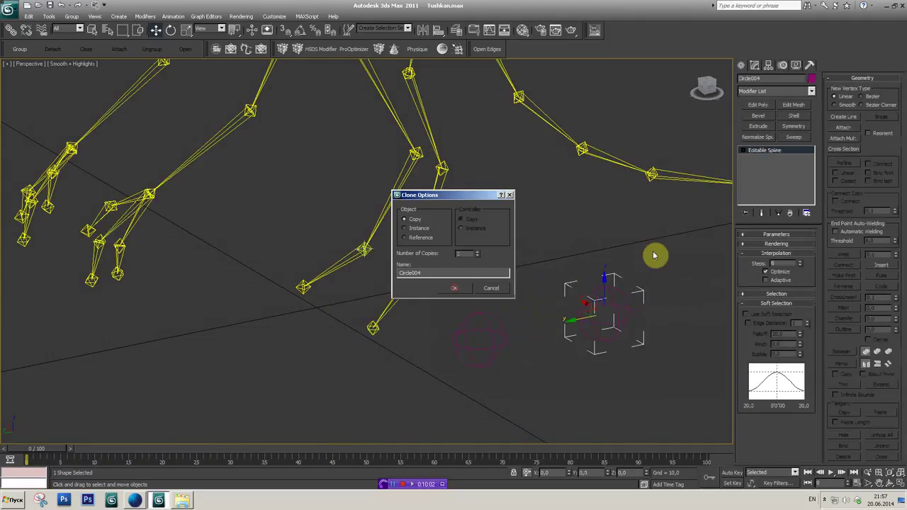
pyautogui.click(811, 78)
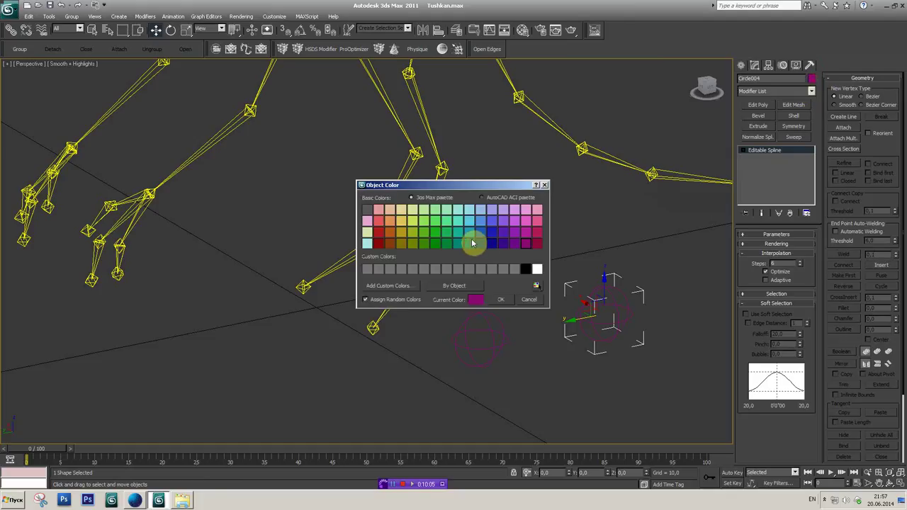
pyautogui.click(480, 211)
pyautogui.click(506, 303)
# Step: Colour the original circle controller red
pyautogui.click(502, 334)
pyautogui.click(812, 80)
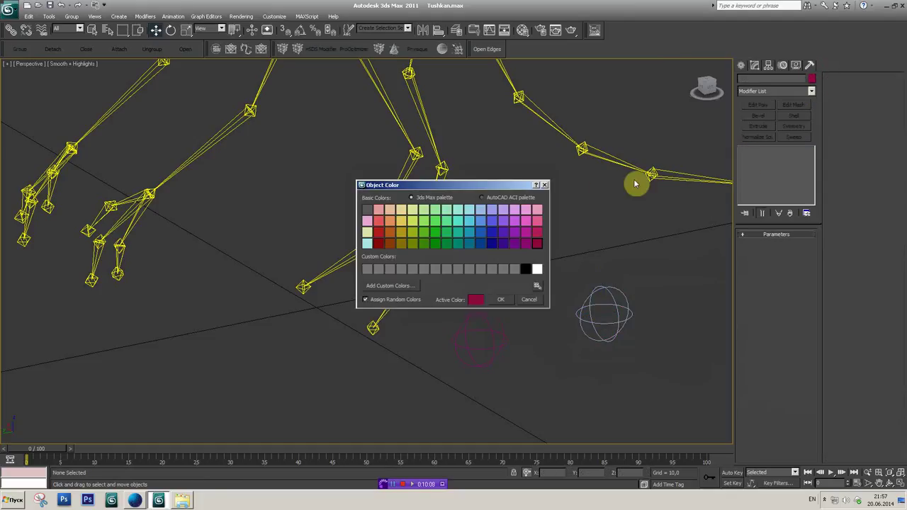
pyautogui.click(379, 234)
pyautogui.click(501, 305)
pyautogui.click(484, 319)
pyautogui.click(812, 79)
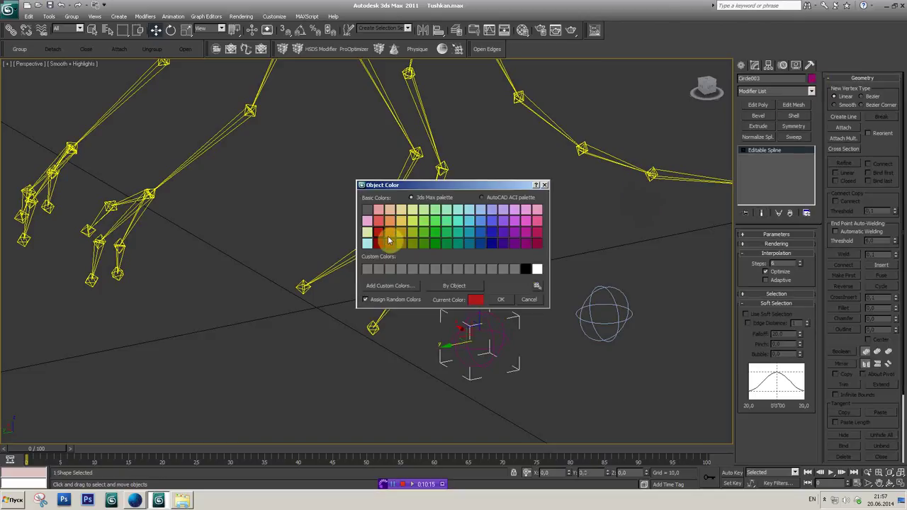
pyautogui.click(501, 299)
# Step: Align the first controller to its ankle joint
pyautogui.scroll(2, 543, 297)
pyautogui.scroll(3, 457, 275)
pyautogui.scroll(2, 446, 290)
pyautogui.scroll(2, 408, 263)
pyautogui.scroll(2, 369, 226)
pyautogui.moveTo(352, 211); pyautogui.dragTo(337, 187, button='middle')
pyautogui.click(438, 33)
pyautogui.click(356, 183)
pyautogui.click(528, 318)
# Step: Align the other controller to the second ankle joint
pyautogui.moveTo(499, 268); pyautogui.dragTo(466, 284, button='middle')
pyautogui.scroll(-2, 465, 283)
pyautogui.moveTo(701, 289)
pyautogui.mouseDown(button='middle')
pyautogui.moveTo(487, 316)
pyautogui.moveTo(423, 259)
pyautogui.mouseUp(button='middle')
pyautogui.click(438, 29)
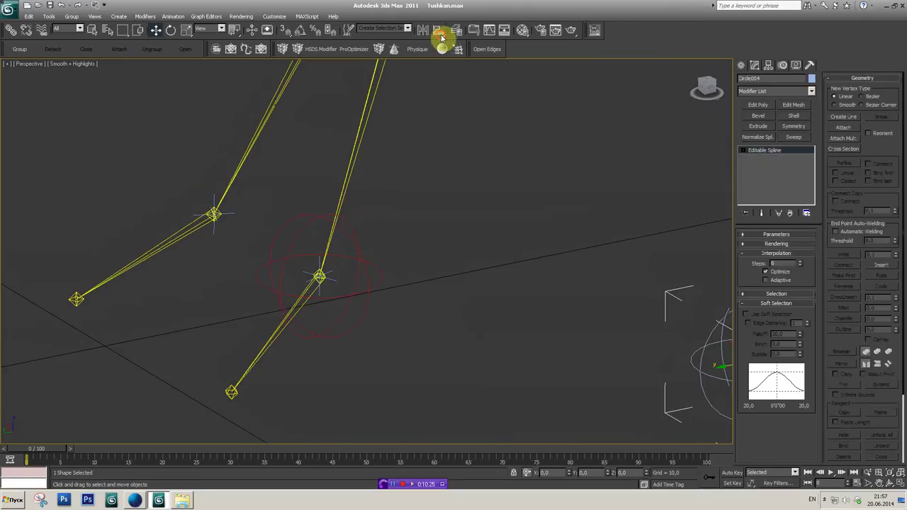
pyautogui.click(229, 208)
pyautogui.click(551, 319)
# Step: Frame both foot controllers and clear the selection
pyautogui.scroll(-3, 463, 283)
pyautogui.scroll(3, 420, 300)
pyautogui.scroll(1, 463, 324)
pyautogui.scroll(2, 491, 172)
pyautogui.moveTo(490, 172); pyautogui.dragTo(499, 211, button='middle')
pyautogui.moveTo(470, 237); pyautogui.dragTo(450, 280, button='middle')
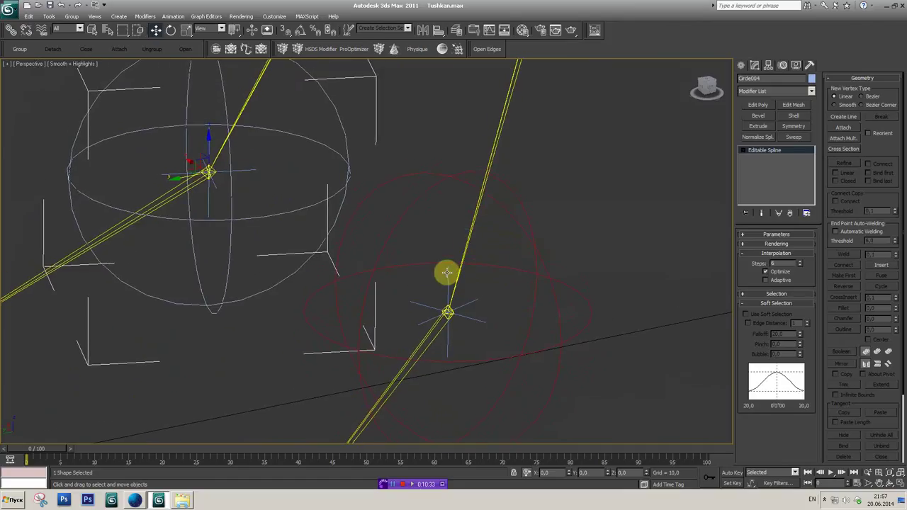
pyautogui.click(431, 117)
# Step: Link the first leg's IK chain to its foot circle
pyautogui.click(12, 29)
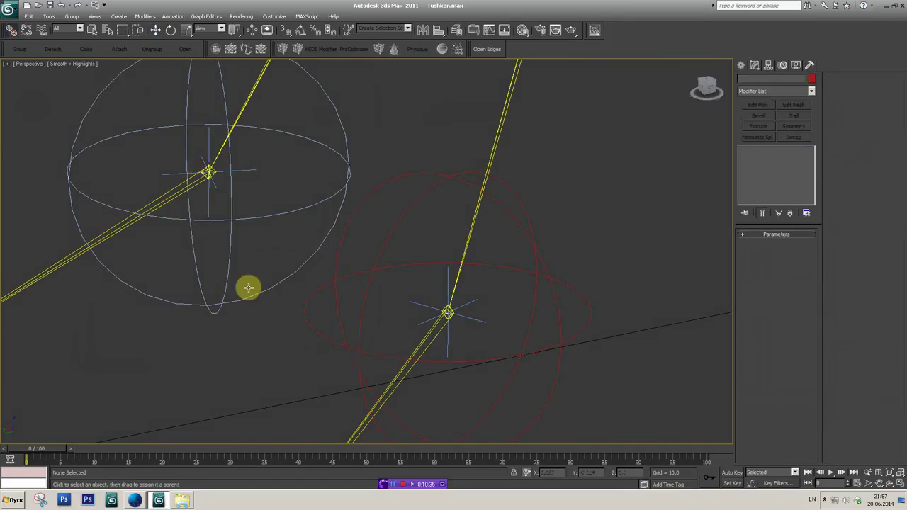
pyautogui.click(447, 273)
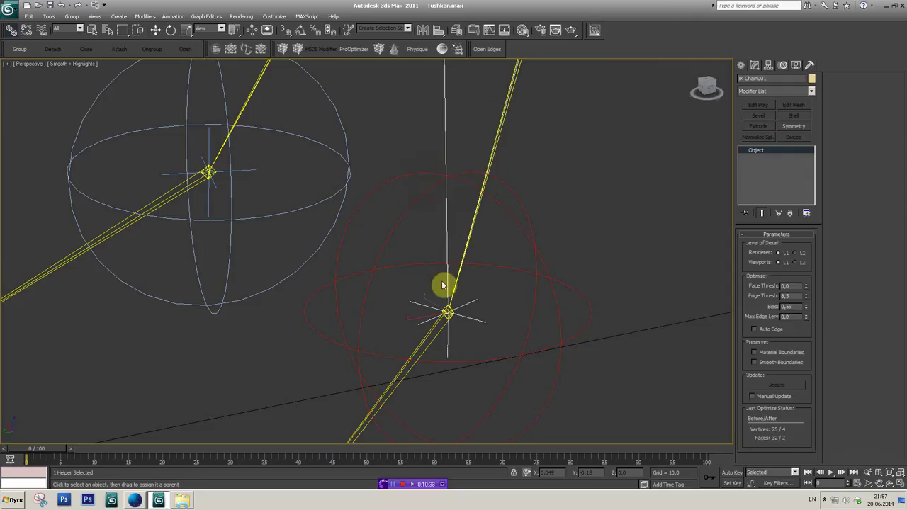
pyautogui.moveTo(448, 280); pyautogui.dragTo(394, 213)
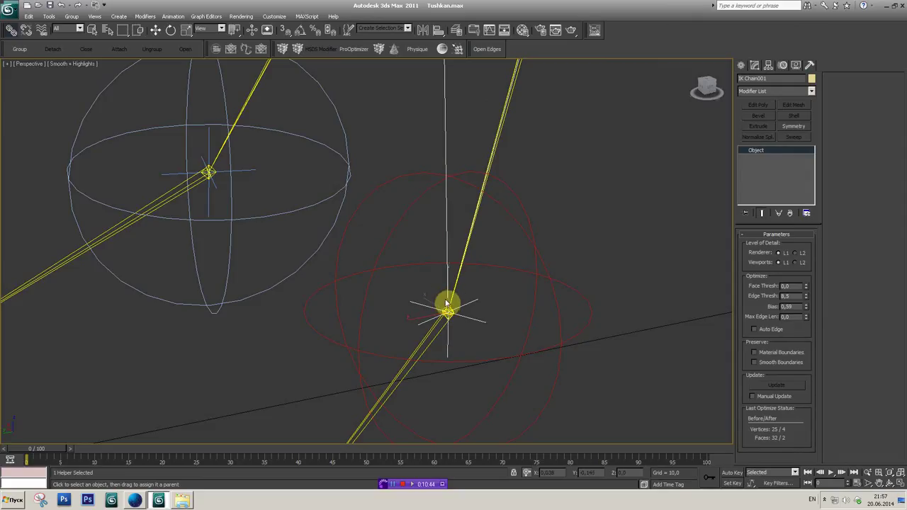
pyautogui.moveTo(447, 304); pyautogui.dragTo(378, 252)
# Step: Link the second IK chain to its foot circle and exit link mode
pyautogui.moveTo(310, 234); pyautogui.dragTo(421, 249, button='middle')
pyautogui.click(360, 251)
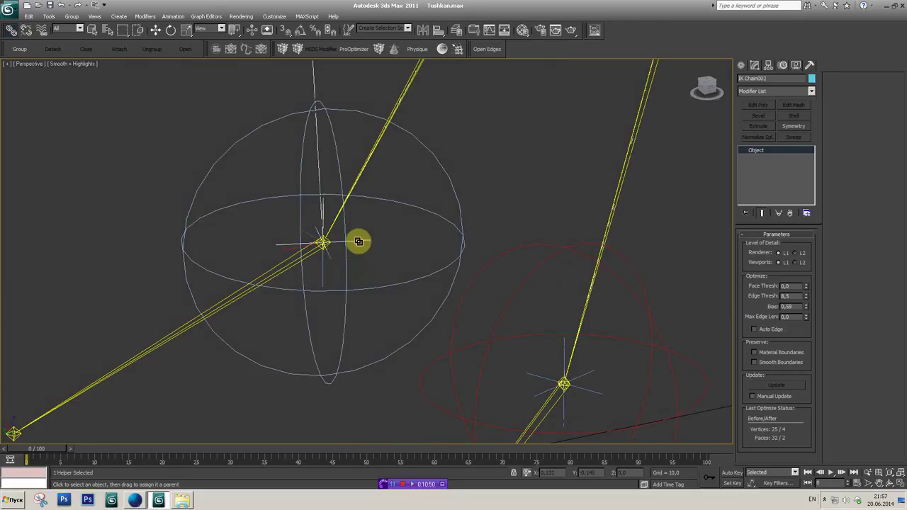
pyautogui.moveTo(368, 290); pyautogui.dragTo(366, 288)
pyautogui.scroll(-5, 362, 292)
pyautogui.rightClick(375, 303)
pyautogui.click(340, 307)
# Step: Orientation-constrain bip01_l_foot to the red circle Circle003
pyautogui.scroll(3, 440, 304)
pyautogui.click(434, 238)
pyautogui.scroll(2, 379, 227)
pyautogui.click(173, 16)
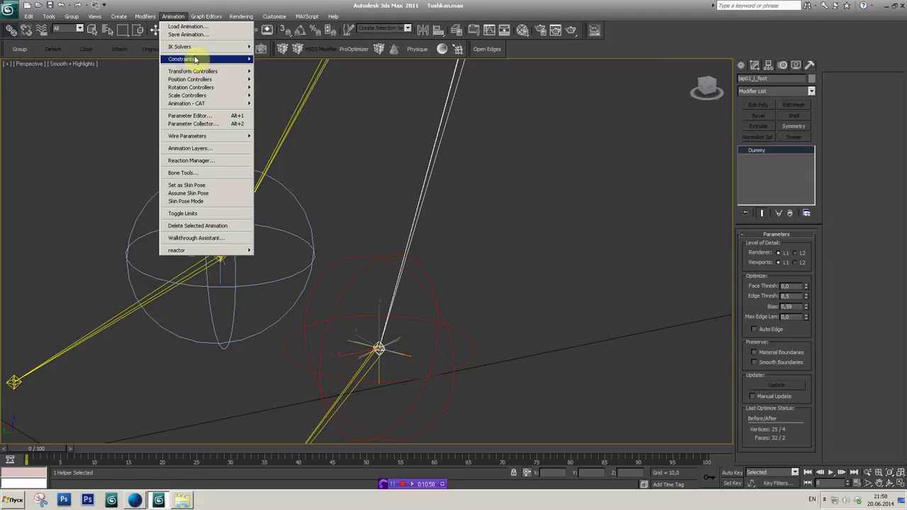
pyautogui.moveTo(186, 59)
pyautogui.click(288, 121)
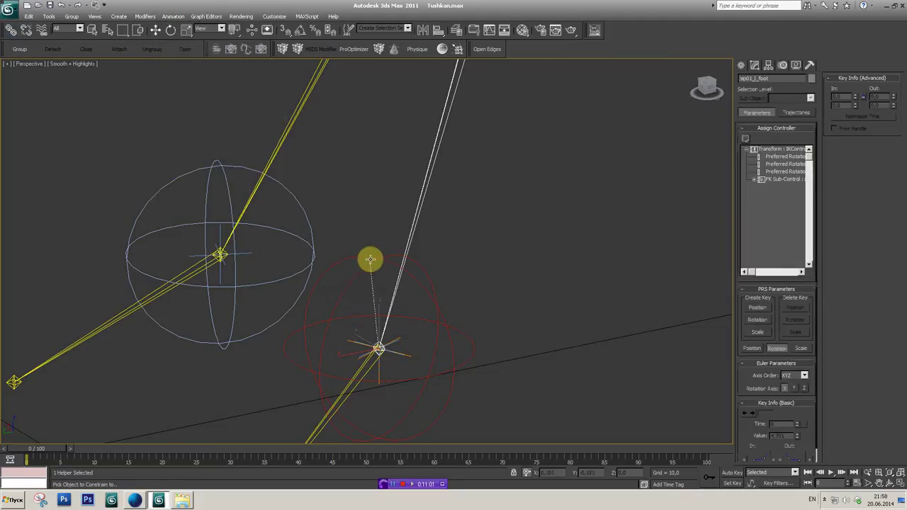
pyautogui.click(370, 258)
pyautogui.moveTo(350, 251); pyautogui.dragTo(360, 255, button='middle')
pyautogui.rightClick(317, 193)
pyautogui.click(329, 189)
# Step: Orientation-constrain bip01_r_foot to Circle004
pyautogui.click(327, 183)
pyautogui.click(174, 15)
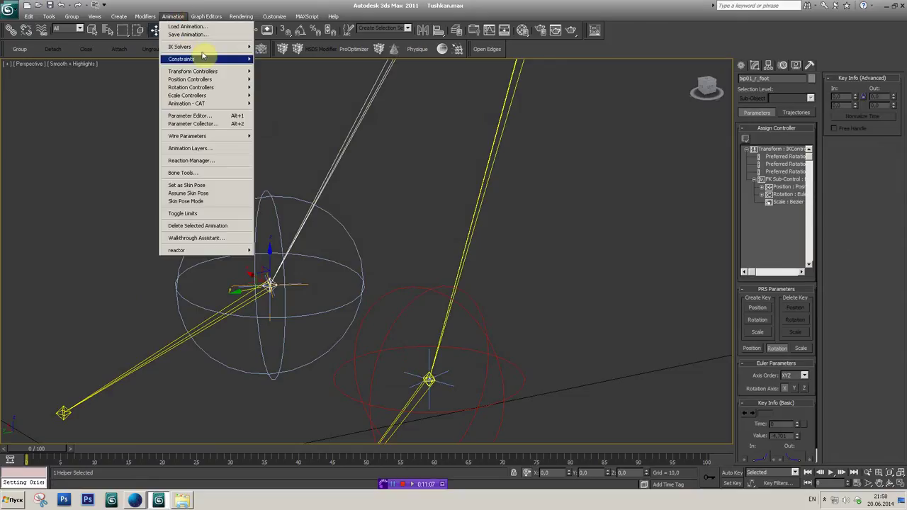
pyautogui.moveTo(185, 59)
pyautogui.click(289, 121)
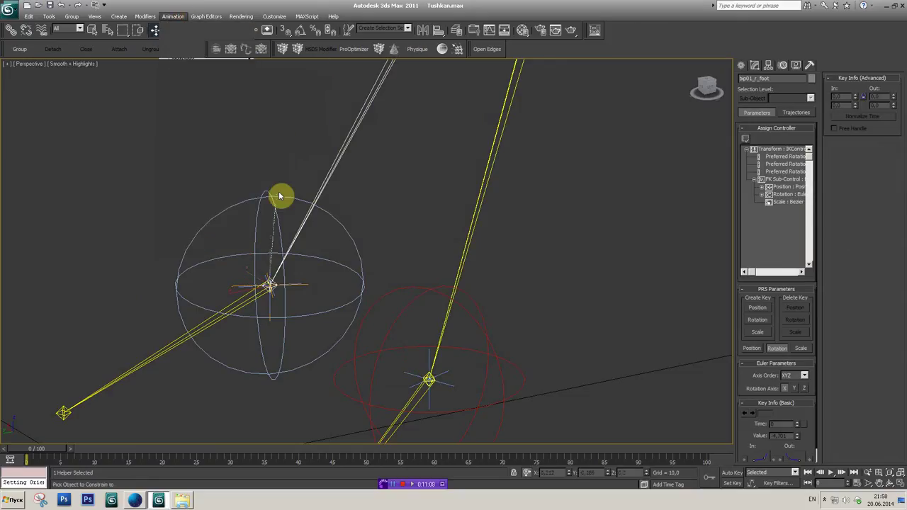
pyautogui.click(282, 197)
pyautogui.moveTo(404, 253)
pyautogui.mouseDown(button='middle')
pyautogui.moveTo(318, 255)
pyautogui.moveTo(373, 238)
pyautogui.mouseUp(button='middle')
# Step: Select each foot's IK chain to check the rig
pyautogui.click(360, 370)
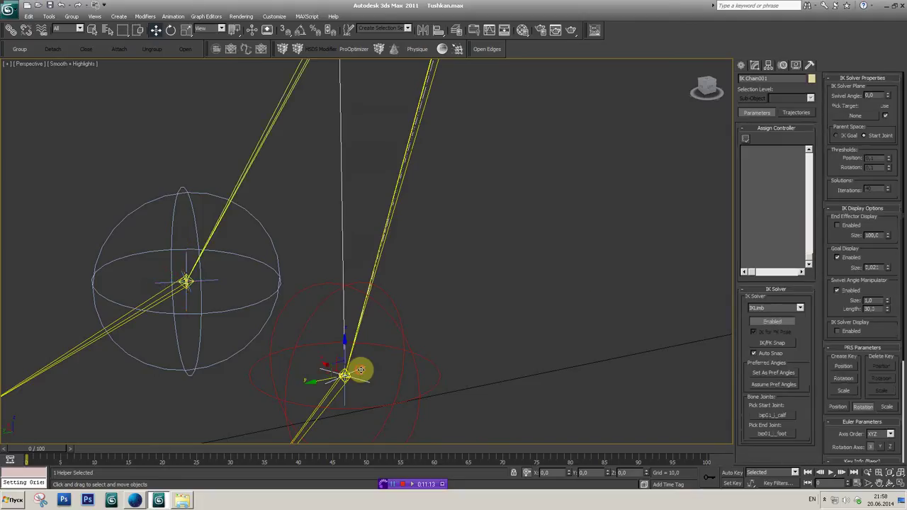
pyautogui.click(212, 281)
pyautogui.moveTo(506, 344); pyautogui.dragTo(485, 313, button='middle')
pyautogui.moveTo(391, 292); pyautogui.dragTo(390, 341, button='middle')
pyautogui.click(742, 65)
pyautogui.scroll(-5, 585, 220)
pyautogui.scroll(-4, 439, 254)
pyautogui.scroll(5, 439, 253)
# Step: Unhide all to reveal the textured creature mesh
pyautogui.rightClick(461, 262)
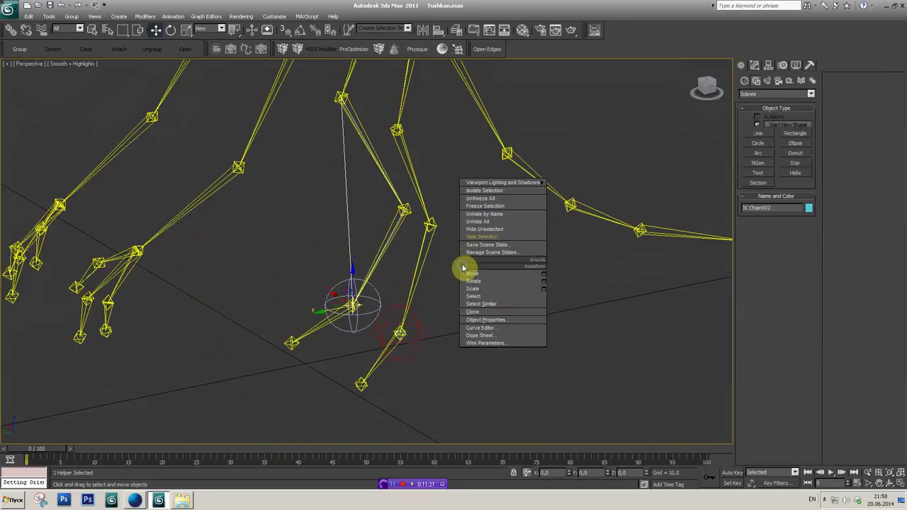
pyautogui.click(475, 228)
pyautogui.scroll(1, 453, 284)
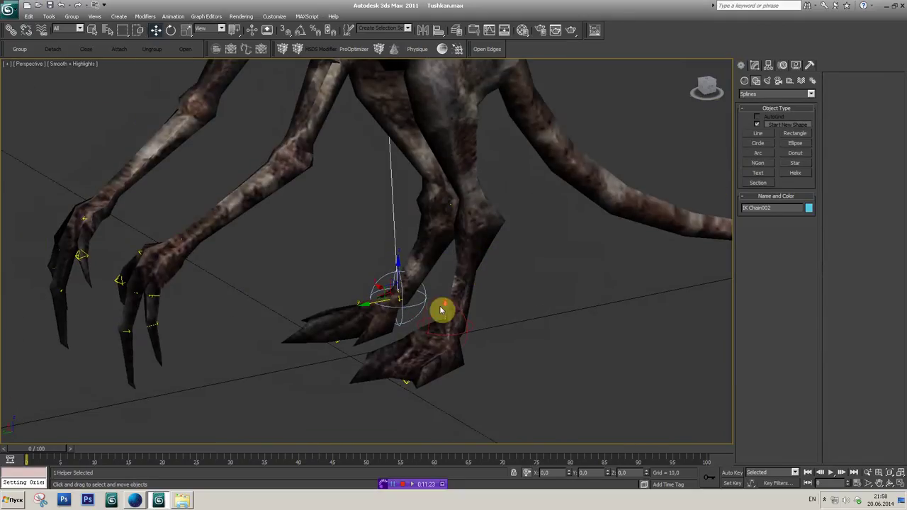
pyautogui.scroll(2, 435, 294)
# Step: Move and rotate the red foot controller to test the leg
pyautogui.click(438, 295)
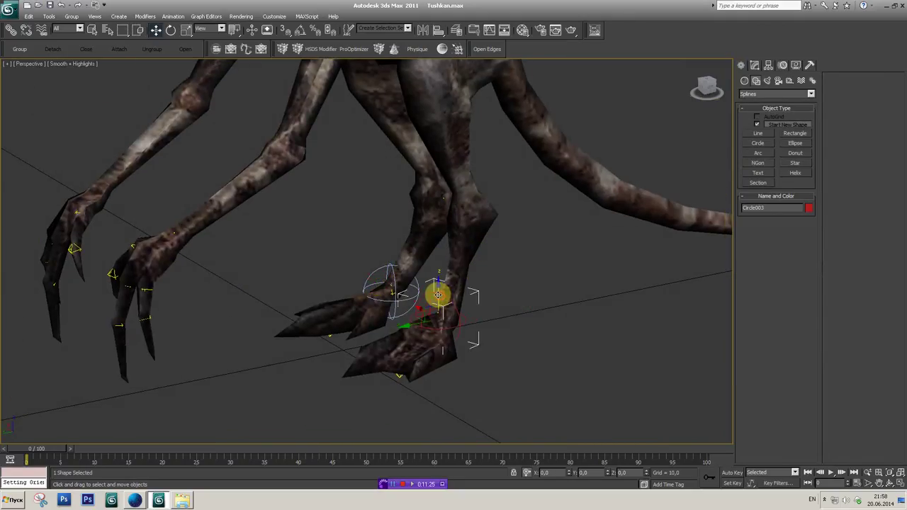
pyautogui.moveTo(424, 314)
pyautogui.mouseDown()
pyautogui.moveTo(412, 274)
pyautogui.moveTo(379, 289)
pyautogui.moveTo(457, 323)
pyautogui.mouseUp()
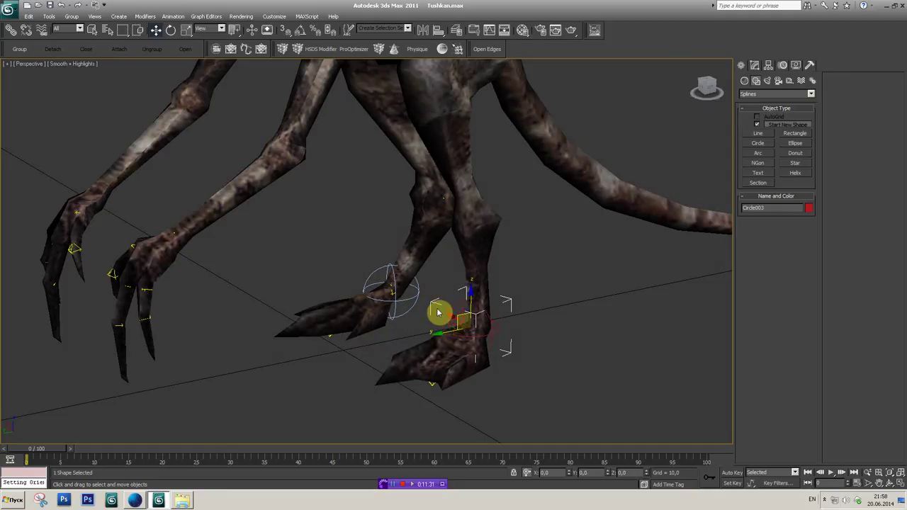
pyautogui.moveTo(452, 304)
pyautogui.mouseDown()
pyautogui.moveTo(441, 328)
pyautogui.moveTo(453, 299)
pyautogui.moveTo(432, 320)
pyautogui.moveTo(441, 313)
pyautogui.moveTo(435, 289)
pyautogui.mouseUp()
pyautogui.scroll(-2, 437, 328)
pyautogui.scroll(-3, 437, 328)
# Step: Switch to a side view and turn on Auto Key at frame 0
pyautogui.click(708, 88)
pyautogui.scroll(3, 465, 294)
pyautogui.moveTo(466, 293); pyautogui.dragTo(467, 318, button='middle')
pyautogui.keyDown('alt'); pyautogui.moveTo(573, 220); pyautogui.dragTo(468, 358, button='middle'); pyautogui.keyUp('alt')
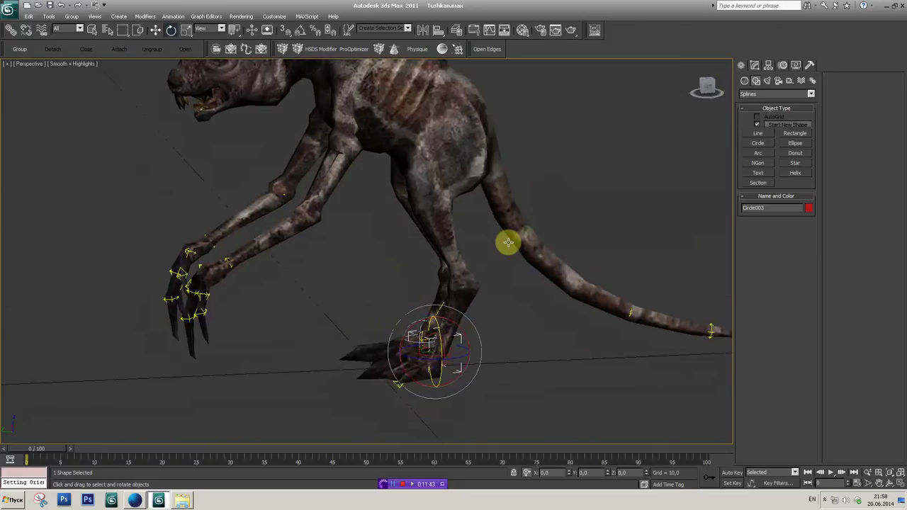
pyautogui.moveTo(310, 358); pyautogui.dragTo(319, 337, button='middle')
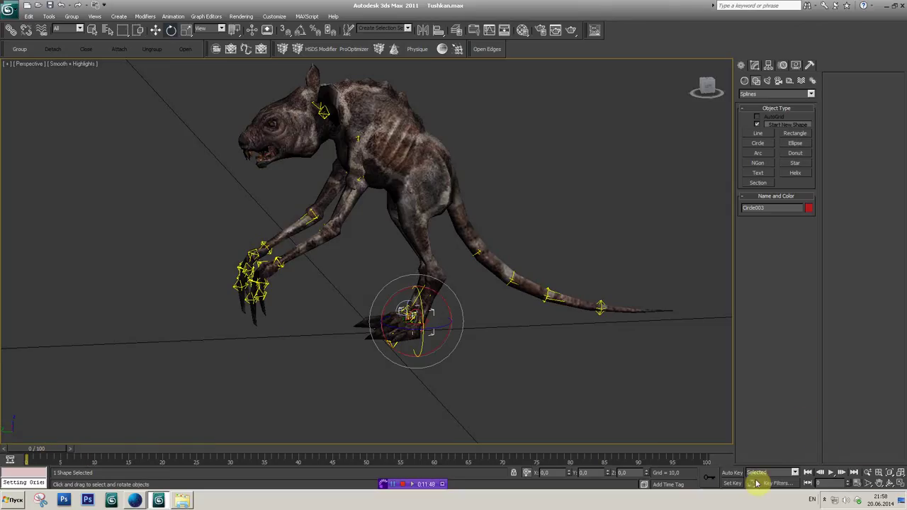
pyautogui.click(730, 473)
pyautogui.moveTo(537, 395); pyautogui.dragTo(596, 400, button='middle')
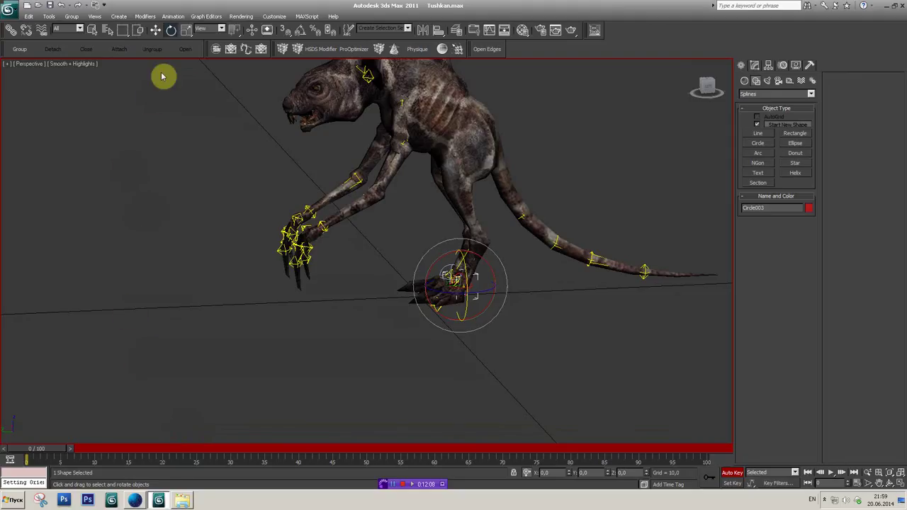
# Step: Lift the first foot controller up and forward, checking it from a level side view
pyautogui.click(154, 31)
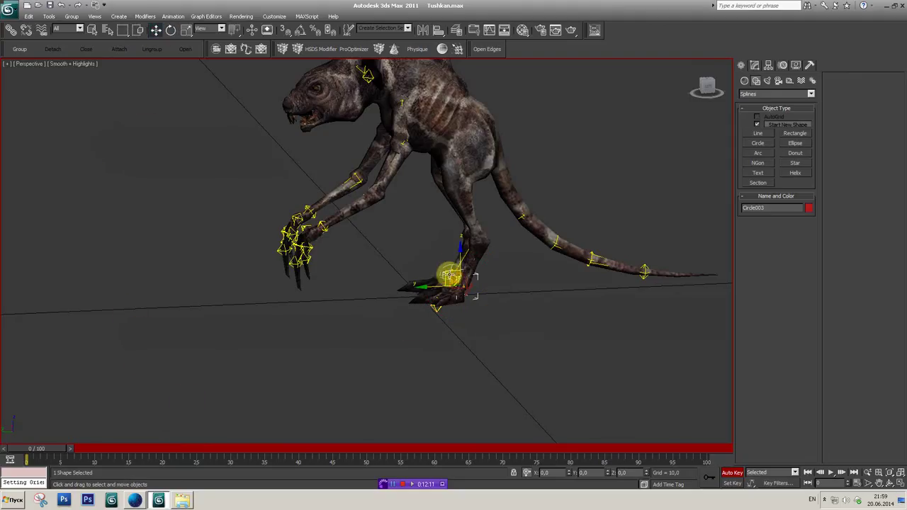
pyautogui.press('q')
pyautogui.press('w')
pyautogui.moveTo(447, 274)
pyautogui.mouseDown()
pyautogui.moveTo(431, 236)
pyautogui.moveTo(394, 230)
pyautogui.mouseUp()
pyautogui.click(707, 89)
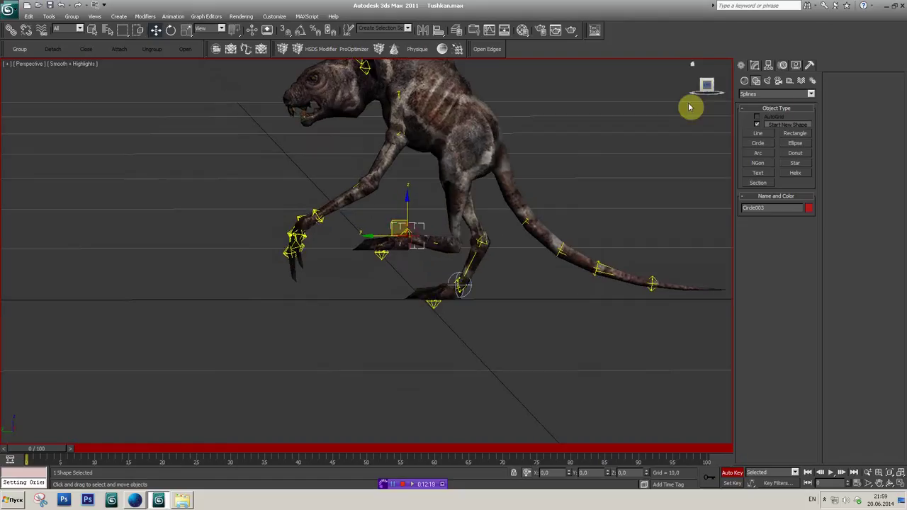
pyautogui.moveTo(384, 220)
pyautogui.mouseDown(button='middle')
pyautogui.moveTo(281, 254)
pyautogui.moveTo(365, 305)
pyautogui.mouseUp(button='middle')
pyautogui.scroll(3, 356, 307)
pyautogui.moveTo(355, 298)
pyautogui.mouseDown()
pyautogui.moveTo(355, 330)
pyautogui.moveTo(502, 443)
pyautogui.mouseUp()
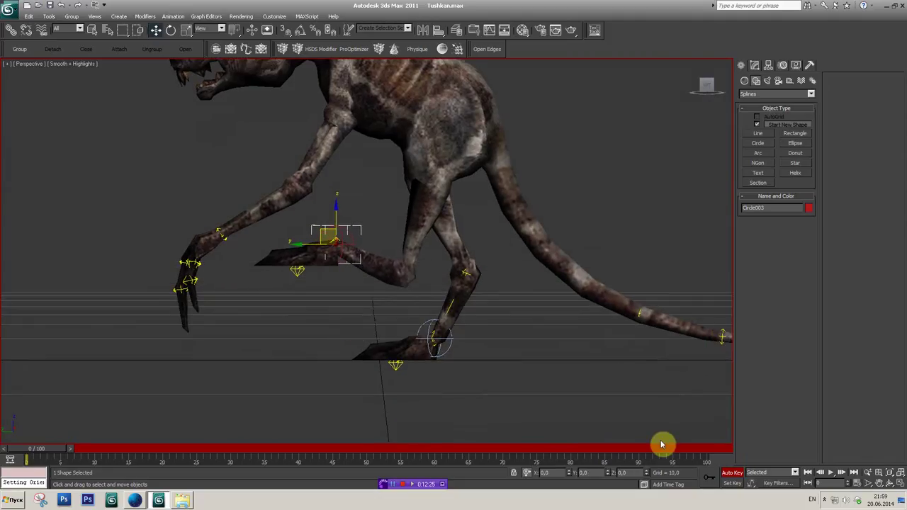
pyautogui.scroll(-5, 276, 177)
# Step: At frame 30, plant the red foot controller back down on the ground
pyautogui.moveTo(276, 178); pyautogui.dragTo(538, 345)
pyautogui.press('z')
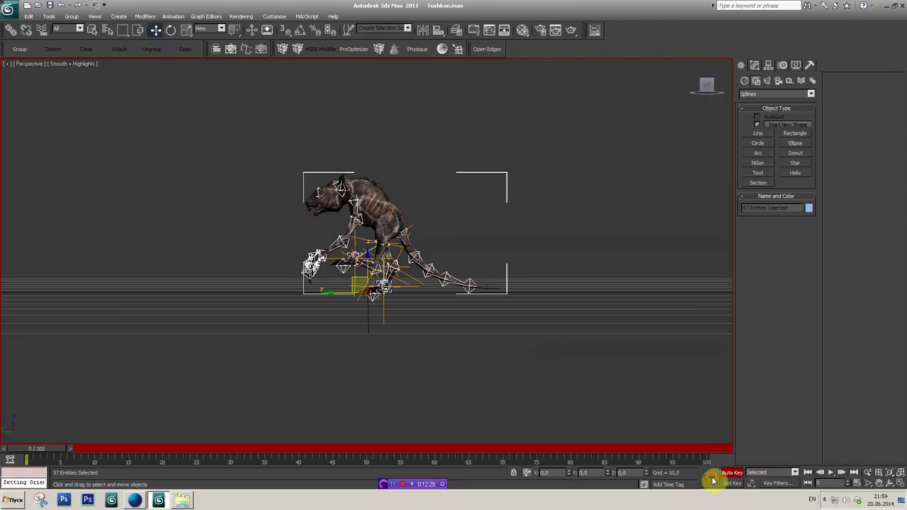
pyautogui.scroll(5, 486, 356)
pyautogui.moveTo(554, 368); pyautogui.dragTo(575, 359, button='middle')
pyautogui.click(357, 241)
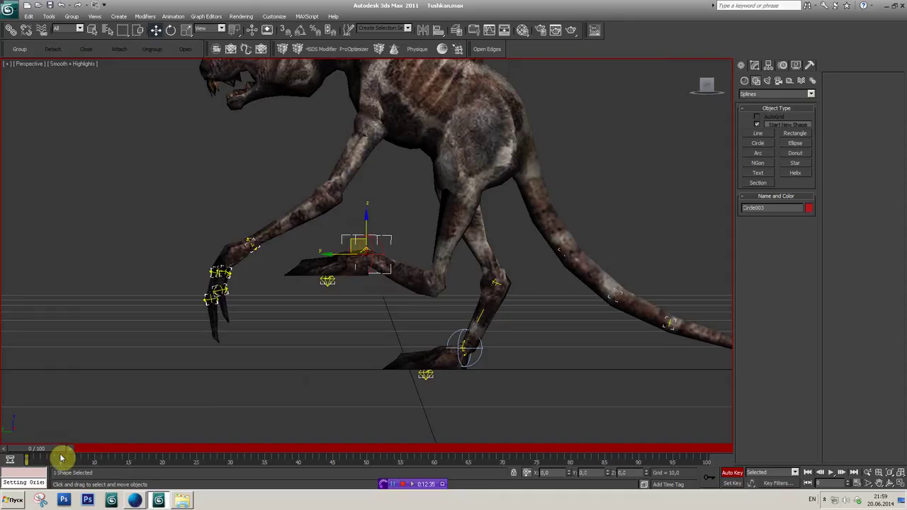
pyautogui.moveTo(50, 452); pyautogui.dragTo(254, 450)
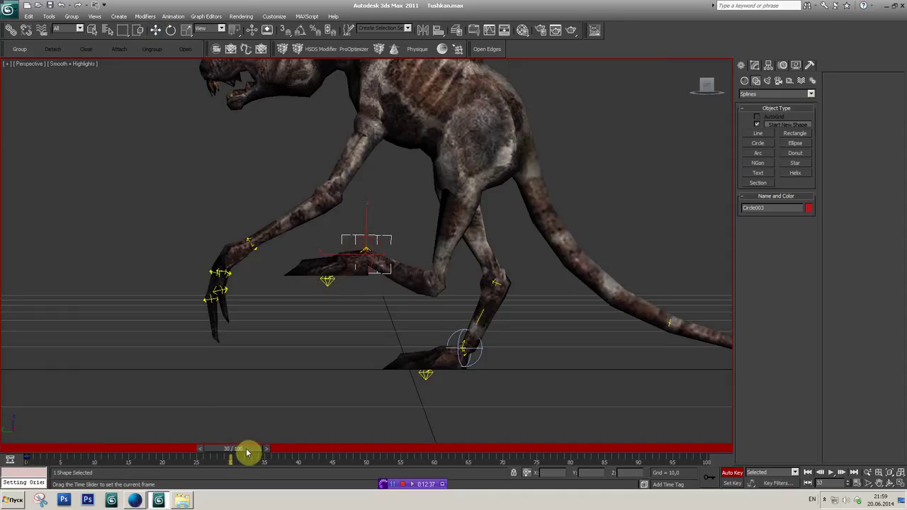
pyautogui.press('w')
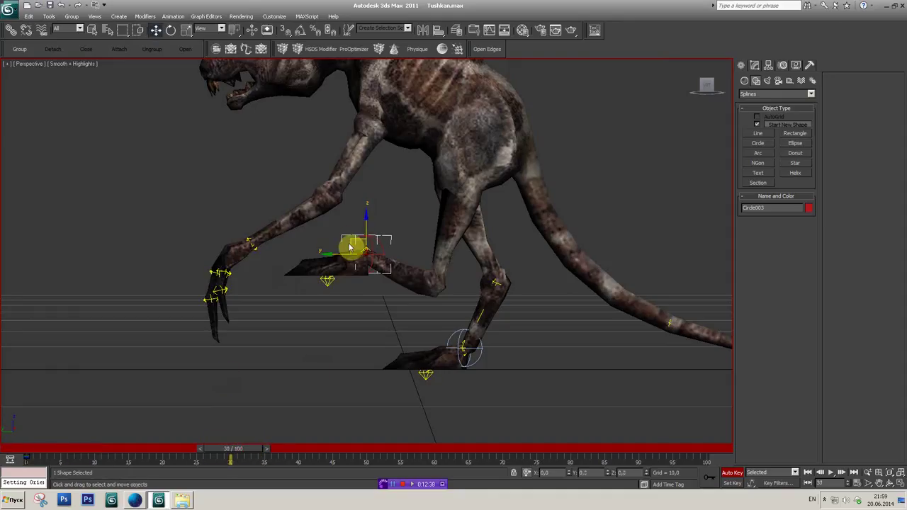
pyautogui.moveTo(354, 240)
pyautogui.mouseDown()
pyautogui.moveTo(300, 336)
pyautogui.moveTo(314, 361)
pyautogui.moveTo(378, 363)
pyautogui.mouseUp()
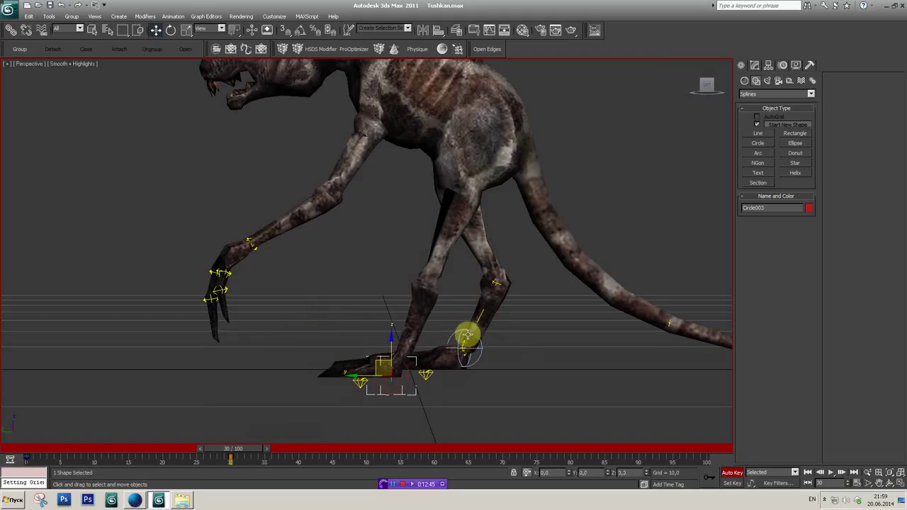
# Step: At frame 25, lift the second foot controller up and forward
pyautogui.click(461, 332)
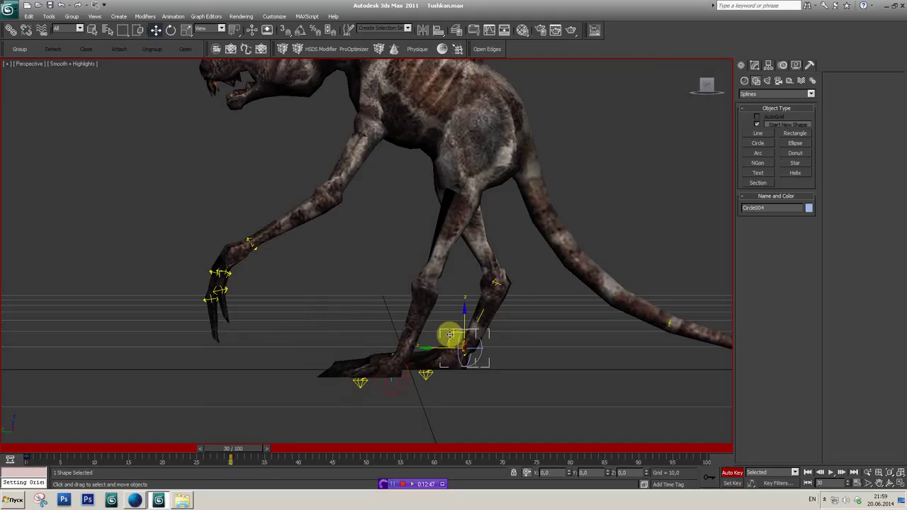
pyautogui.moveTo(242, 455)
pyautogui.mouseDown()
pyautogui.moveTo(216, 454)
pyautogui.moveTo(374, 452)
pyautogui.mouseUp()
pyautogui.press('w')
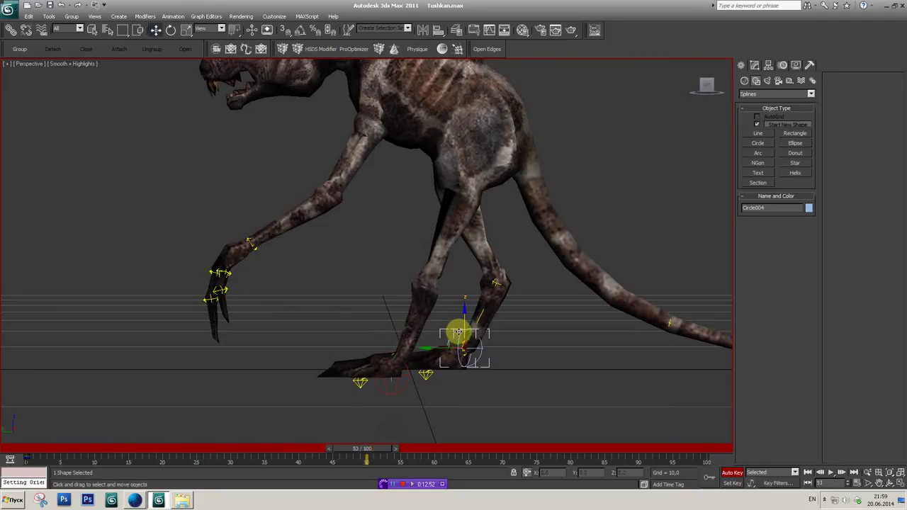
pyautogui.moveTo(449, 336); pyautogui.dragTo(339, 259)
# Step: Shift a key from frame 50 to 56 and lower the second foot controller to the ground
pyautogui.moveTo(374, 454)
pyautogui.mouseDown()
pyautogui.moveTo(587, 455)
pyautogui.moveTo(443, 458)
pyautogui.mouseUp()
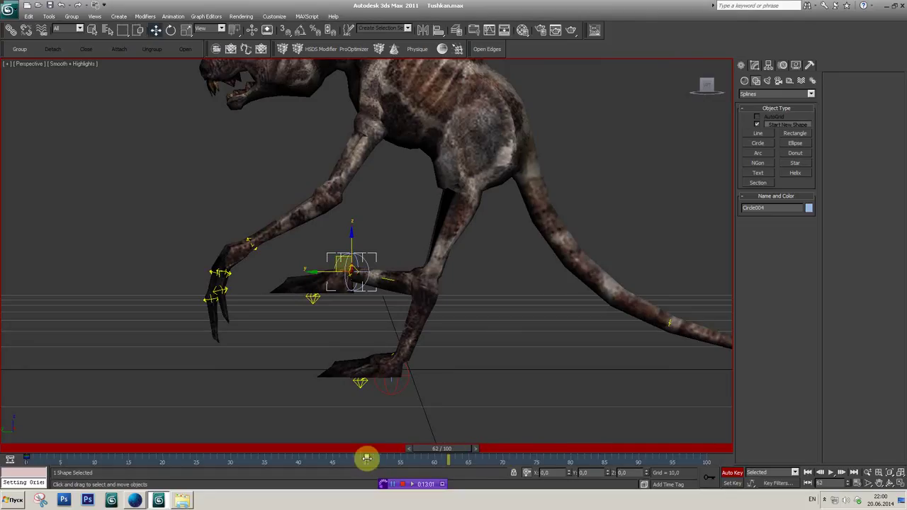
pyautogui.moveTo(367, 457); pyautogui.dragTo(435, 456)
pyautogui.moveTo(51, 454)
pyautogui.mouseDown()
pyautogui.moveTo(413, 462)
pyautogui.moveTo(3, 461)
pyautogui.moveTo(634, 462)
pyautogui.mouseUp()
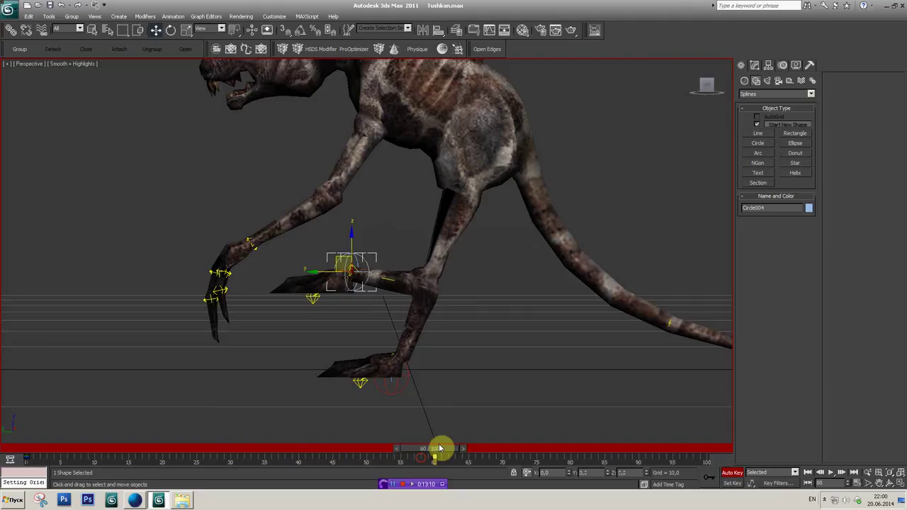
pyautogui.press('w')
pyautogui.click(344, 261)
pyautogui.moveTo(339, 257); pyautogui.dragTo(429, 340)
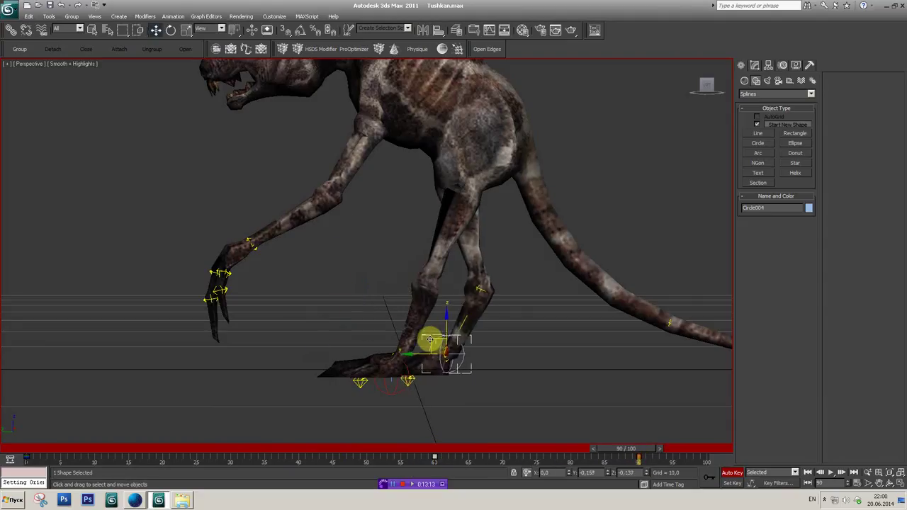
pyautogui.moveTo(639, 450)
pyautogui.mouseDown()
pyautogui.moveTo(360, 457)
pyautogui.moveTo(698, 454)
pyautogui.moveTo(75, 454)
pyautogui.moveTo(543, 450)
pyautogui.moveTo(693, 429)
pyautogui.mouseUp()
pyautogui.scroll(-3, 580, 355)
# Step: Play back the walk animation, then return to frame 0 with the legs in view
pyautogui.scroll(-2, 555, 405)
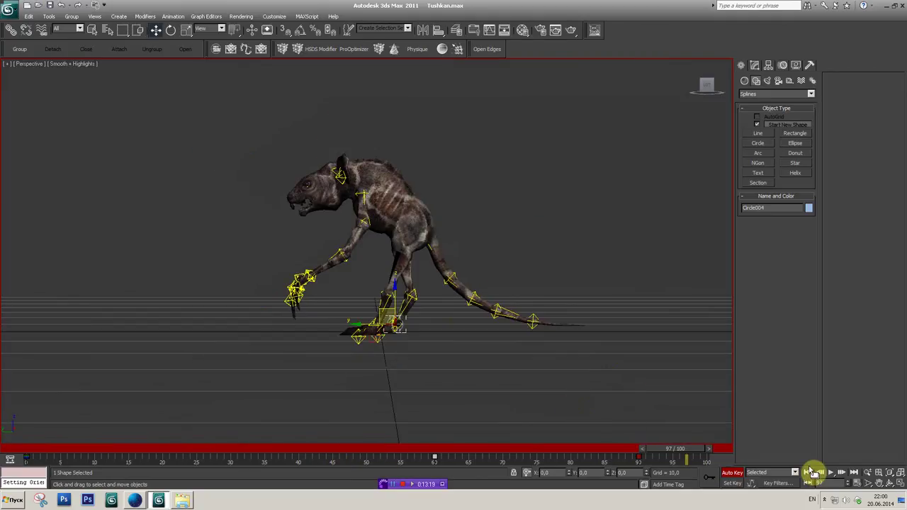
pyautogui.click(836, 474)
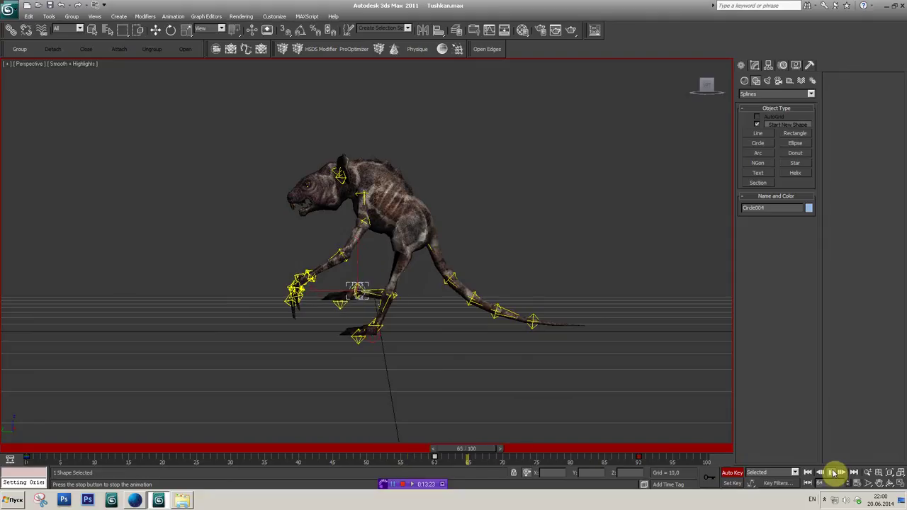
pyautogui.click(833, 473)
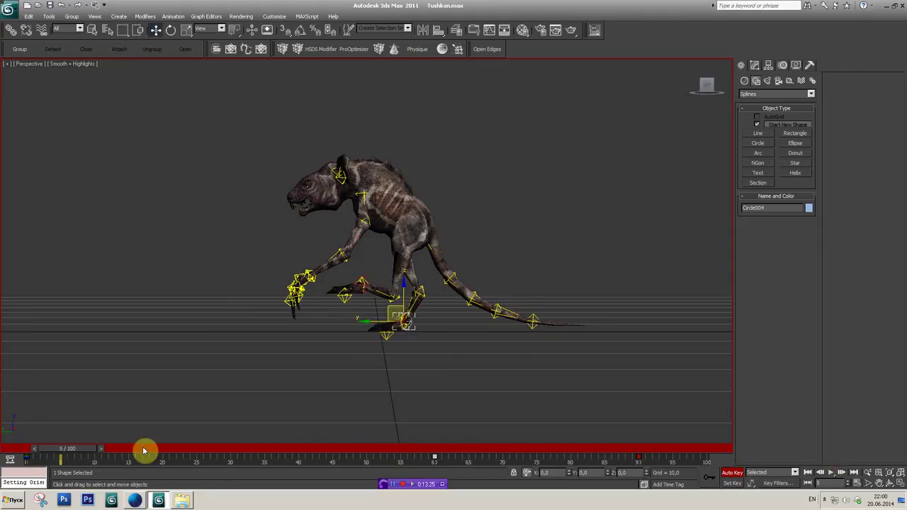
pyautogui.moveTo(63, 452); pyautogui.dragTo(32, 452)
pyautogui.scroll(3, 425, 330)
pyautogui.scroll(2, 331, 333)
pyautogui.moveTo(330, 333); pyautogui.dragTo(333, 393, button='middle')
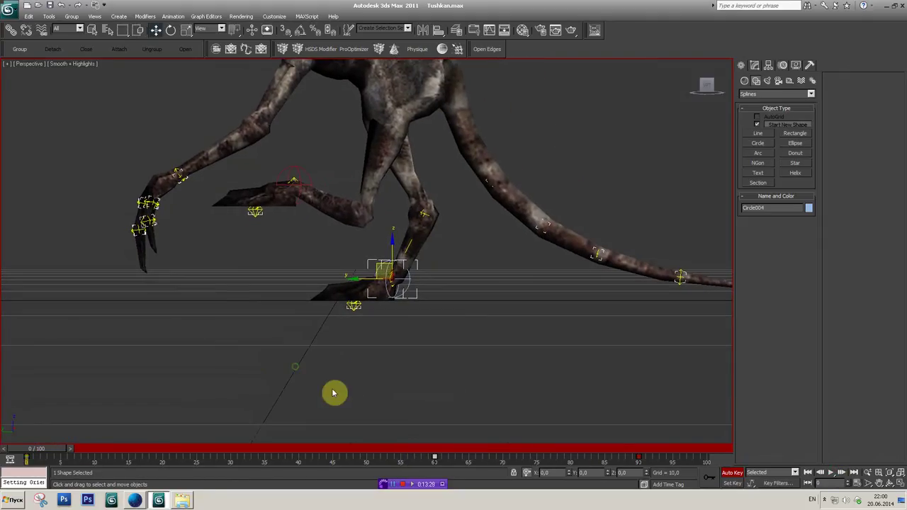
# Step: Move the frame-90 key to about frame 76 and copy Circle004's frame-0 key to frame 90
pyautogui.click(641, 468)
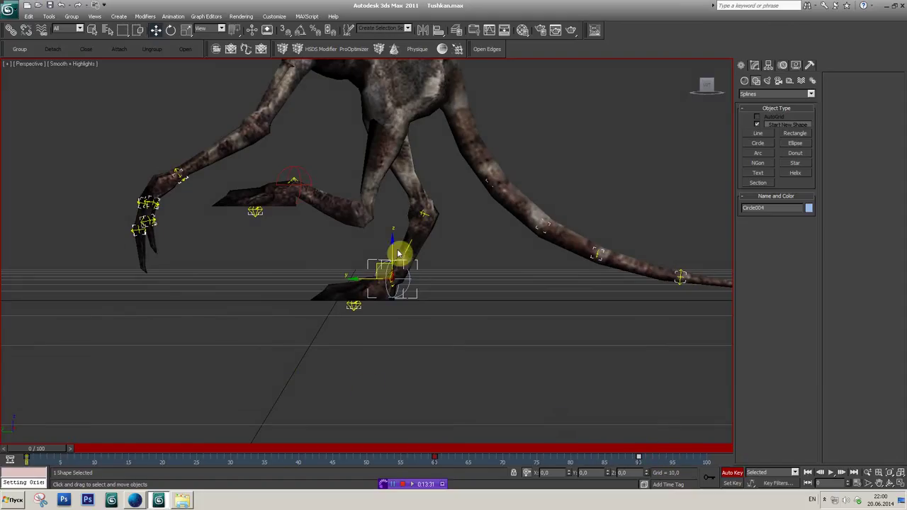
pyautogui.moveTo(365, 289); pyautogui.dragTo(358, 284, button='middle')
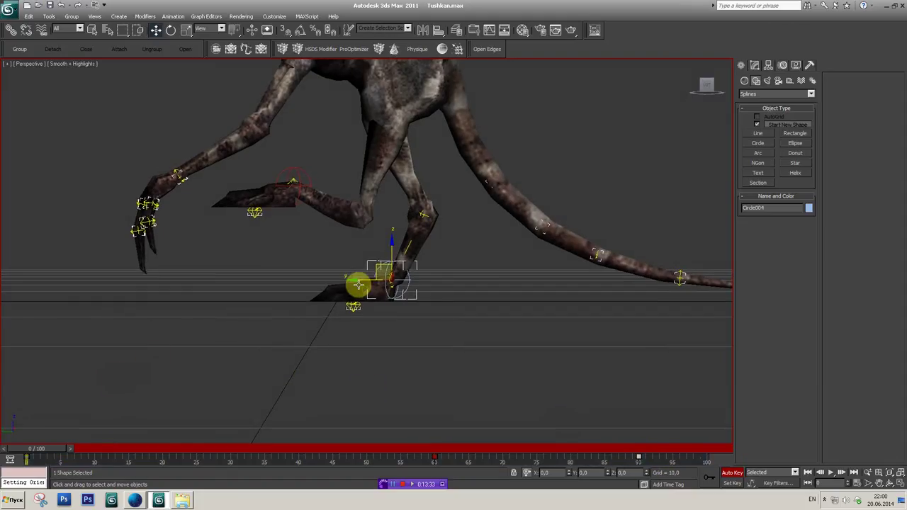
pyautogui.click(641, 467)
pyautogui.moveTo(625, 461); pyautogui.dragTo(538, 459)
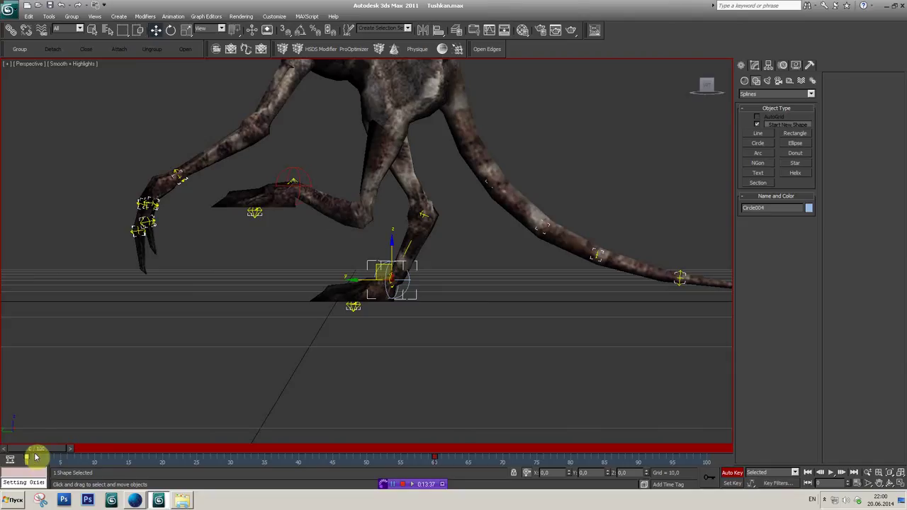
pyautogui.keyDown('shift'); pyautogui.moveTo(26, 458); pyautogui.dragTo(611, 458); pyautogui.keyUp('shift')
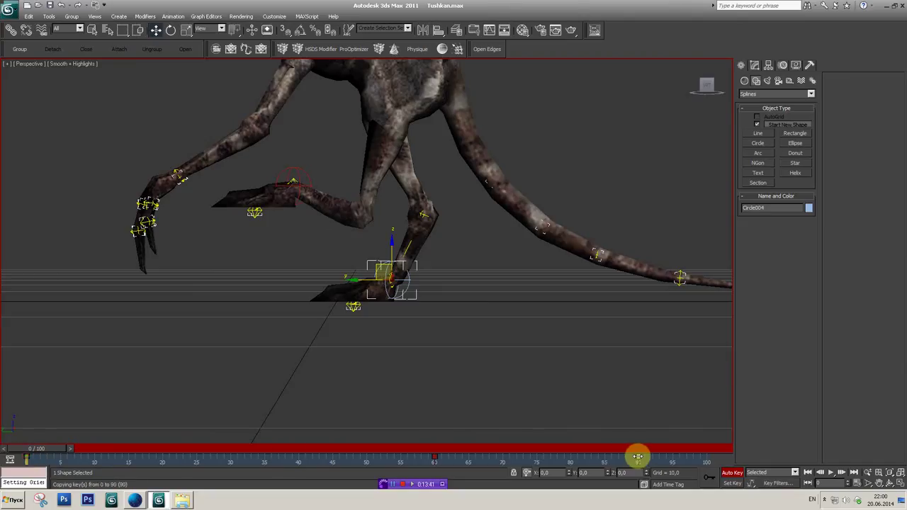
pyautogui.hotkey('ctrl', 'z')
# Step: Copy Circle003's frame-0 key to about frame 60 and preview the stride
pyautogui.click(300, 202)
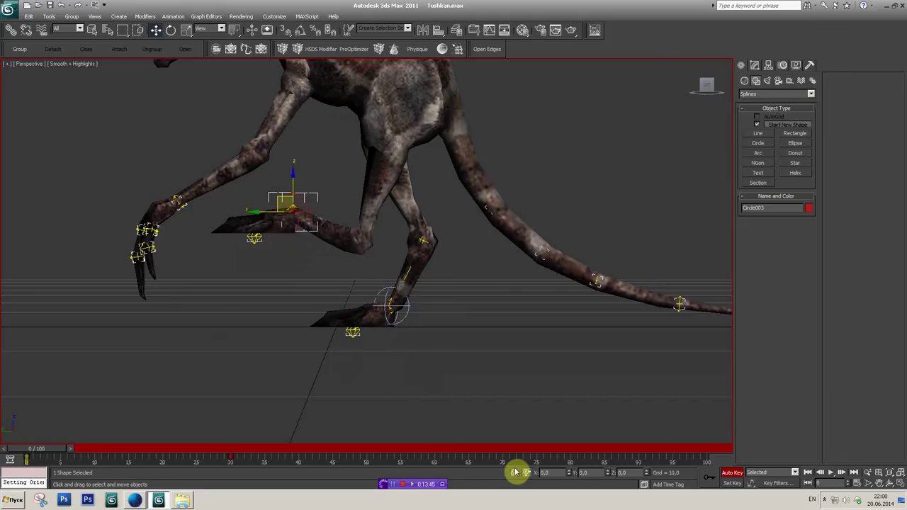
pyautogui.click(24, 460)
pyautogui.keyDown('shift'); pyautogui.moveTo(25, 458); pyautogui.dragTo(617, 459); pyautogui.keyUp('shift')
pyautogui.keyDown('shift'); pyautogui.moveTo(554, 464); pyautogui.dragTo(446, 460); pyautogui.keyUp('shift')
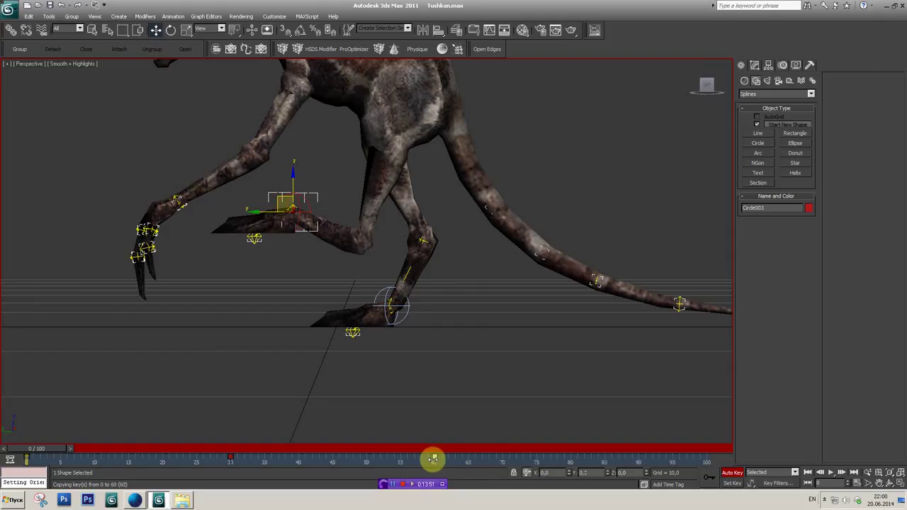
pyautogui.click(840, 472)
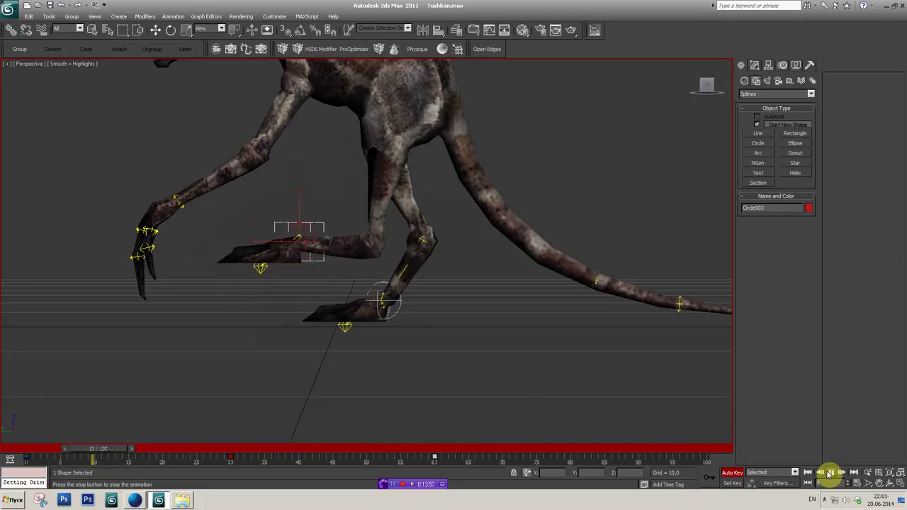
pyautogui.click(829, 473)
pyautogui.moveTo(318, 456); pyautogui.dragTo(159, 457)
pyautogui.moveTo(239, 457)
pyautogui.mouseDown()
pyautogui.moveTo(684, 464)
pyautogui.moveTo(64, 464)
pyautogui.moveTo(418, 472)
pyautogui.moveTo(685, 462)
pyautogui.mouseUp()
# Step: Copy Circle003's mid-stride key to about frame 91 and play the loop
pyautogui.press('Home')
pyautogui.press('w')
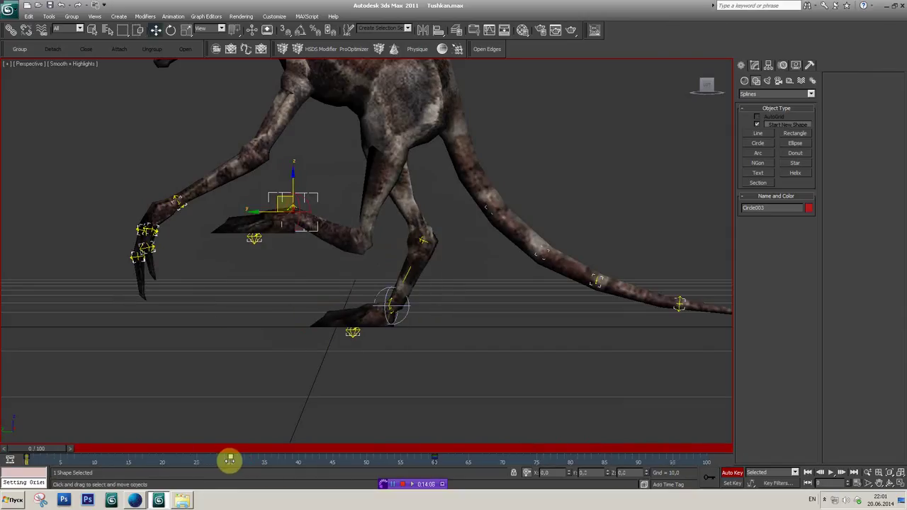
pyautogui.keyDown('shift'); pyautogui.moveTo(230, 460); pyautogui.dragTo(577, 466); pyautogui.keyUp('shift')
pyautogui.keyDown('shift'); pyautogui.moveTo(639, 461); pyautogui.dragTo(640, 461); pyautogui.keyUp('shift')
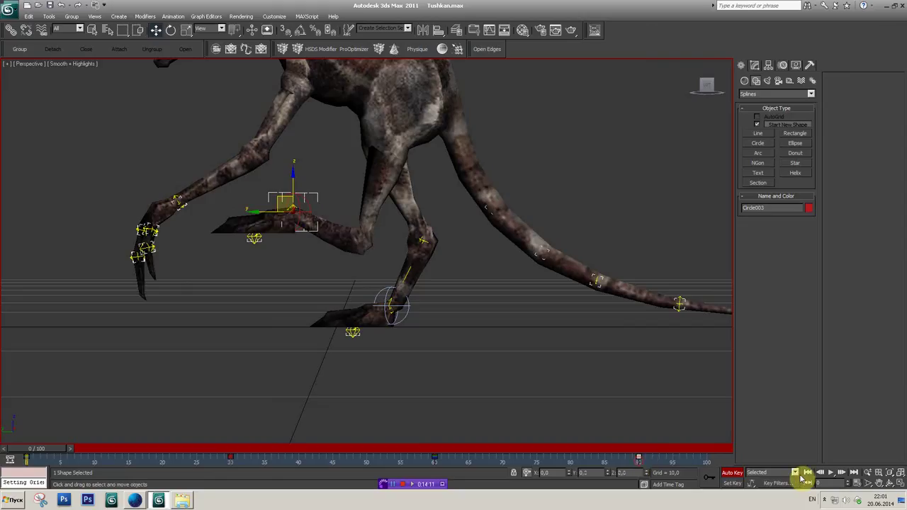
pyautogui.click(830, 473)
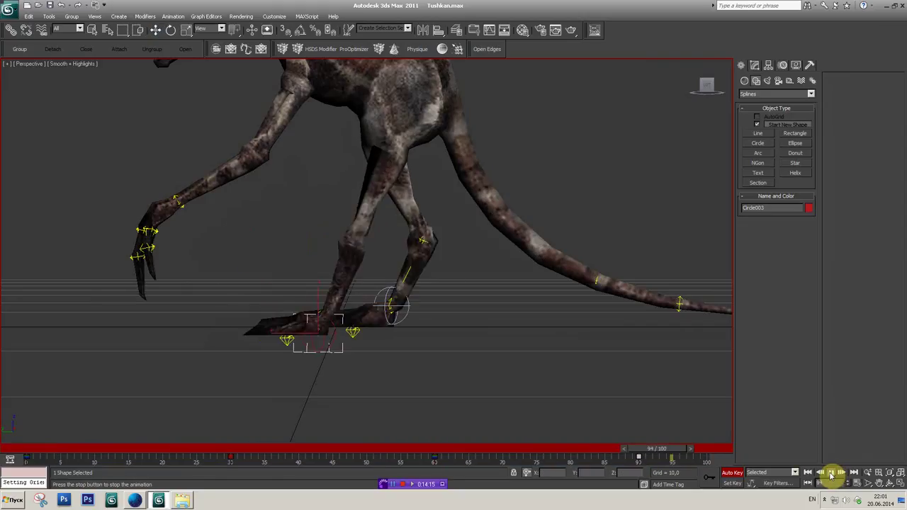
# Step: Scrub and play the walk, orbiting out to see the whole creature from the side
pyautogui.click(831, 473)
pyautogui.moveTo(365, 453); pyautogui.dragTo(598, 450)
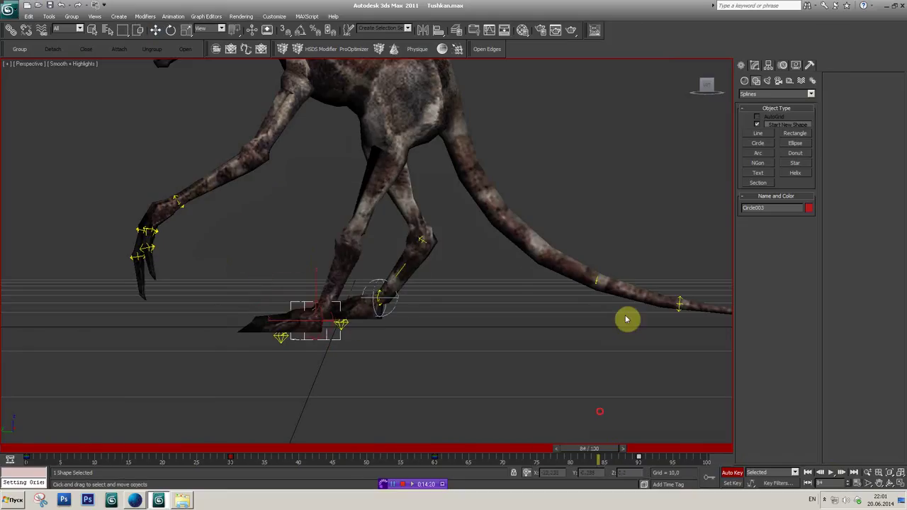
pyautogui.scroll(-3, 614, 170)
pyautogui.keyDown('alt'); pyautogui.moveTo(614, 170); pyautogui.dragTo(564, 361, button='middle'); pyautogui.keyUp('alt')
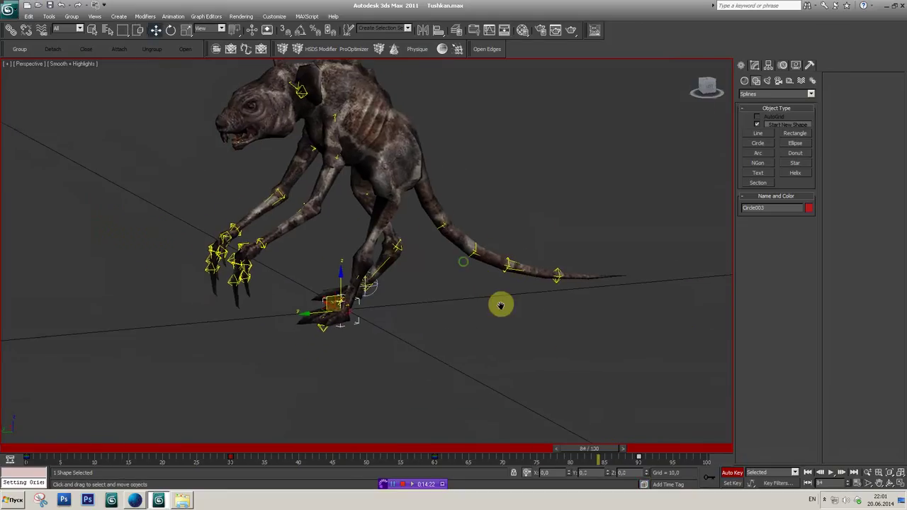
pyautogui.moveTo(470, 450)
pyautogui.mouseDown()
pyautogui.moveTo(75, 453)
pyautogui.moveTo(628, 445)
pyautogui.moveTo(35, 445)
pyautogui.moveTo(695, 439)
pyautogui.moveTo(6, 446)
pyautogui.mouseUp()
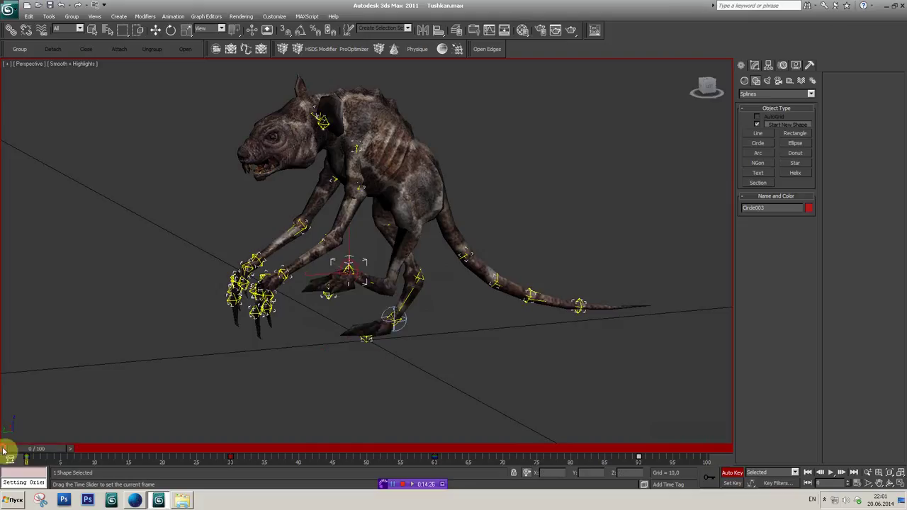
pyautogui.click(830, 472)
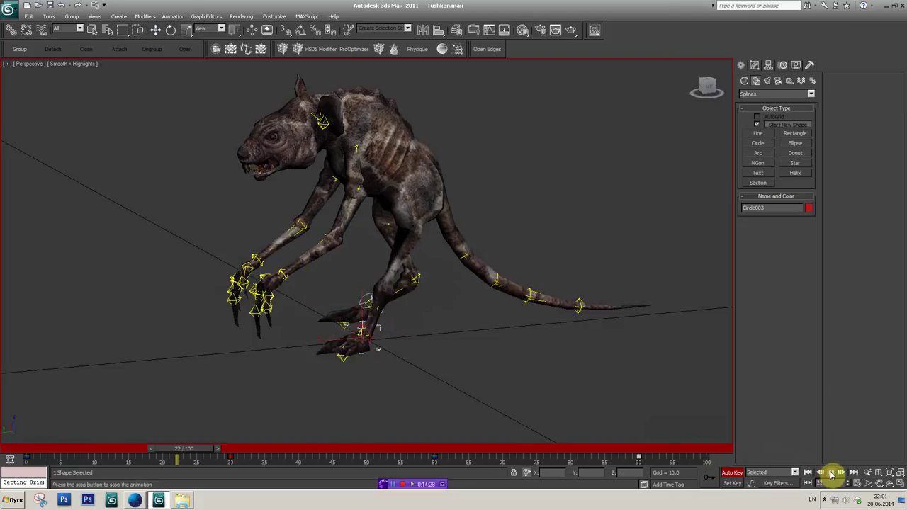
pyautogui.moveTo(332, 451); pyautogui.dragTo(15, 447)
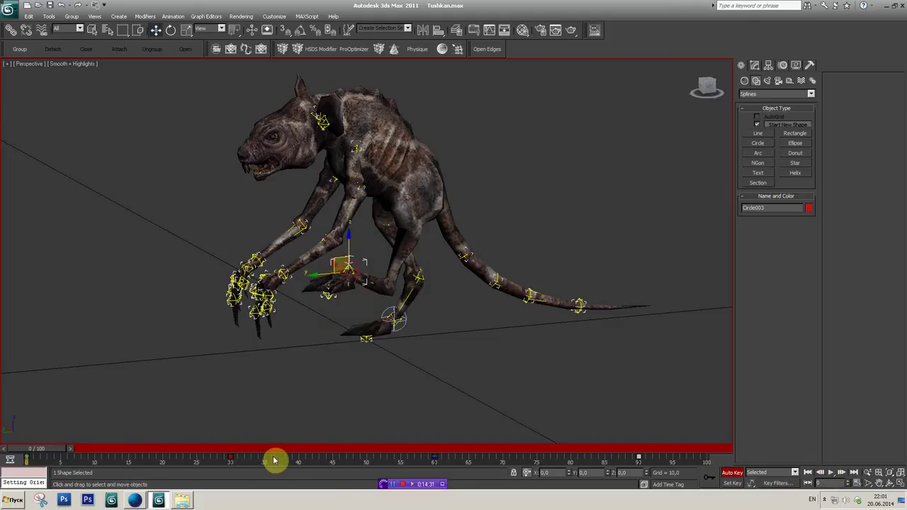
# Step: Toggle the key selection range display from the track bar's right-click menu
pyautogui.rightClick(297, 461)
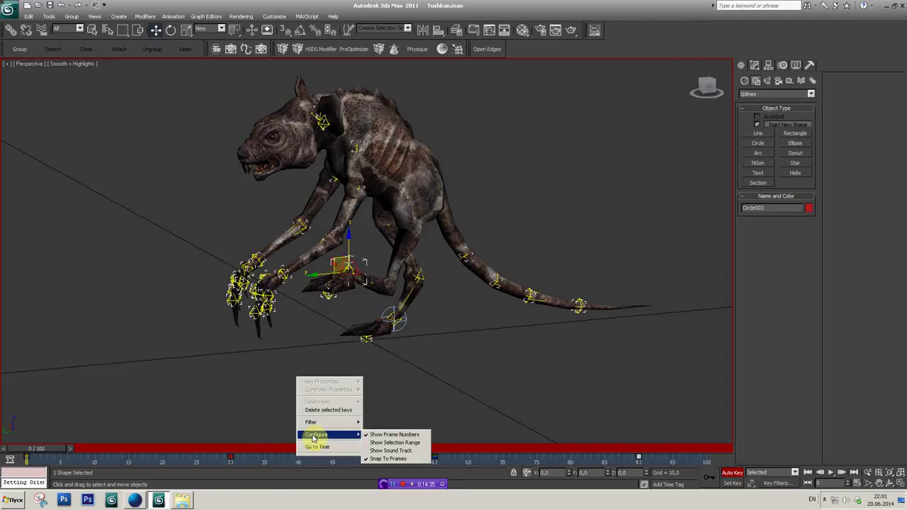
pyautogui.moveTo(328, 434)
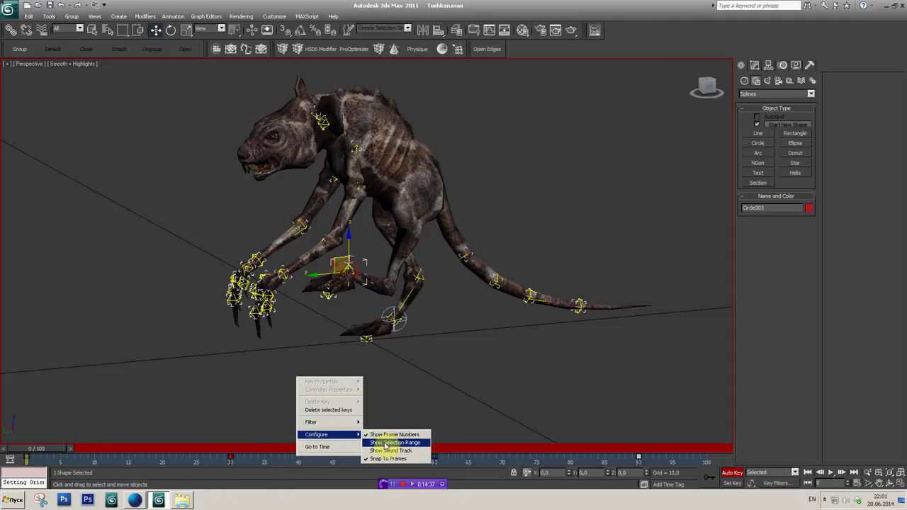
pyautogui.click(372, 443)
pyautogui.rightClick(327, 457)
# Step: Show the selection range and select the keys at frames 33, 63 and 93
pyautogui.click(414, 431)
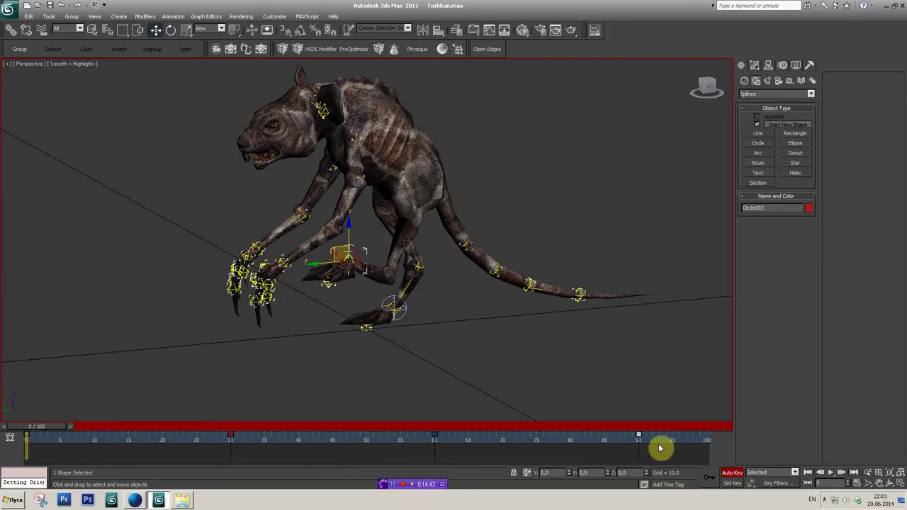
pyautogui.click(662, 444)
pyautogui.moveTo(620, 459); pyautogui.dragTo(21, 453)
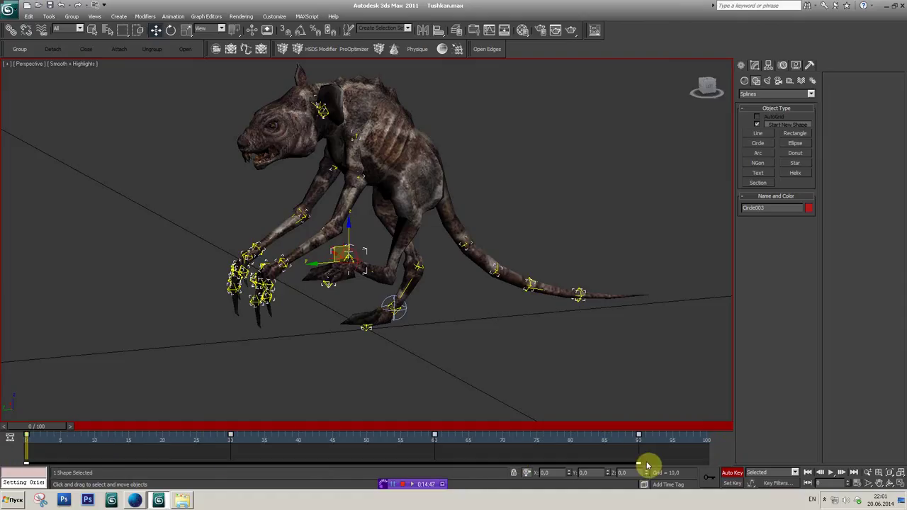
# Step: Squeeze the selected keys toward the start, preview, undo, then select every object
pyautogui.moveTo(640, 463); pyautogui.dragTo(75, 463)
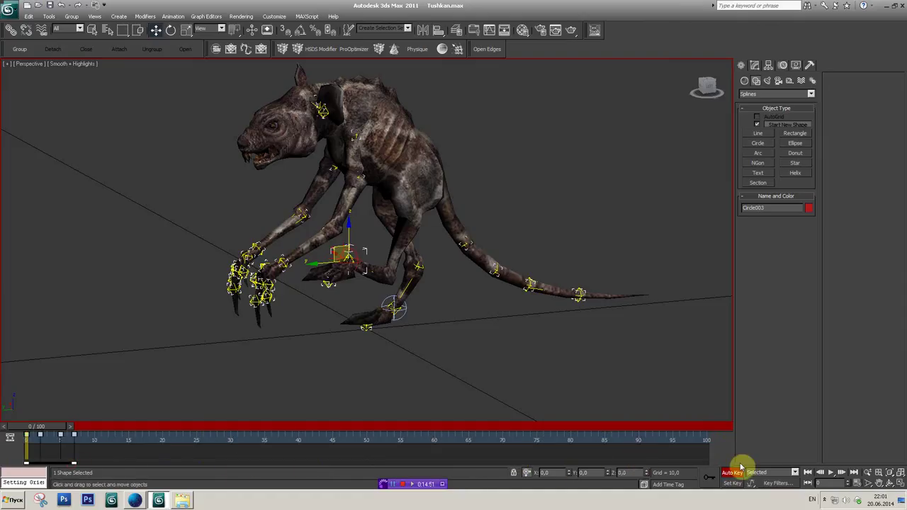
pyautogui.click(829, 475)
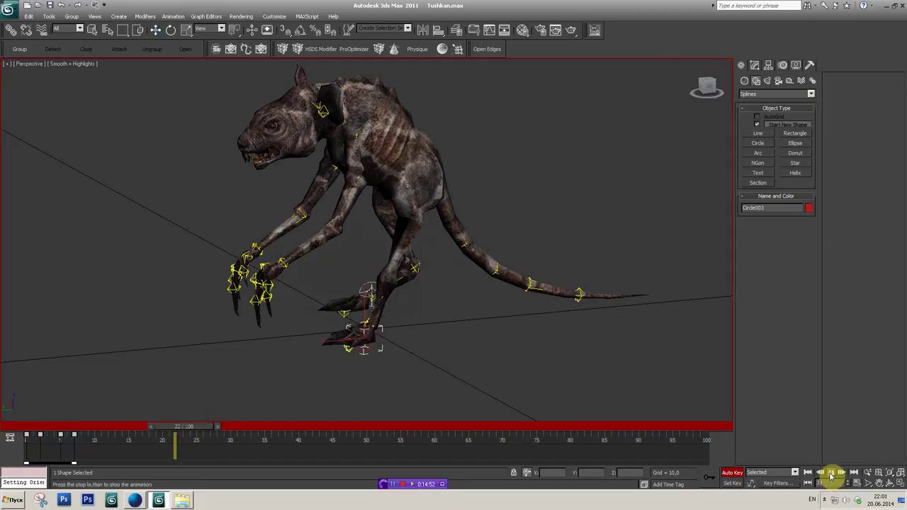
pyautogui.hotkey('ctrl', 'z')
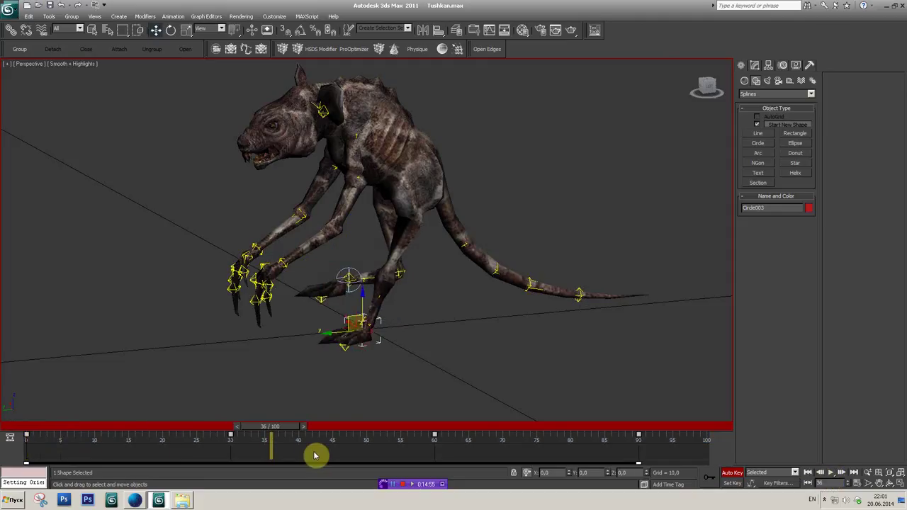
pyautogui.keyDown('alt'); pyautogui.moveTo(507, 368); pyautogui.dragTo(437, 359, button='middle'); pyautogui.keyUp('alt')
pyautogui.hotkey('ctrl', 'a')
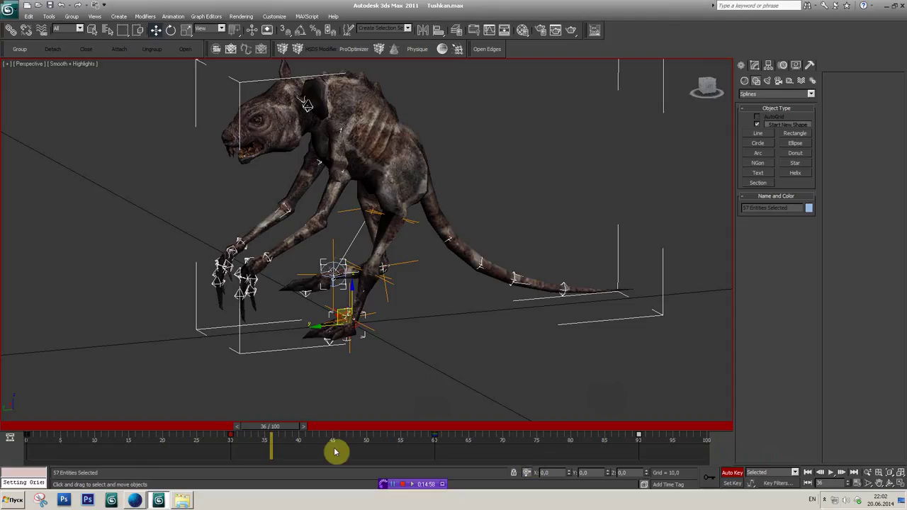
pyautogui.moveTo(287, 430); pyautogui.dragTo(18, 431)
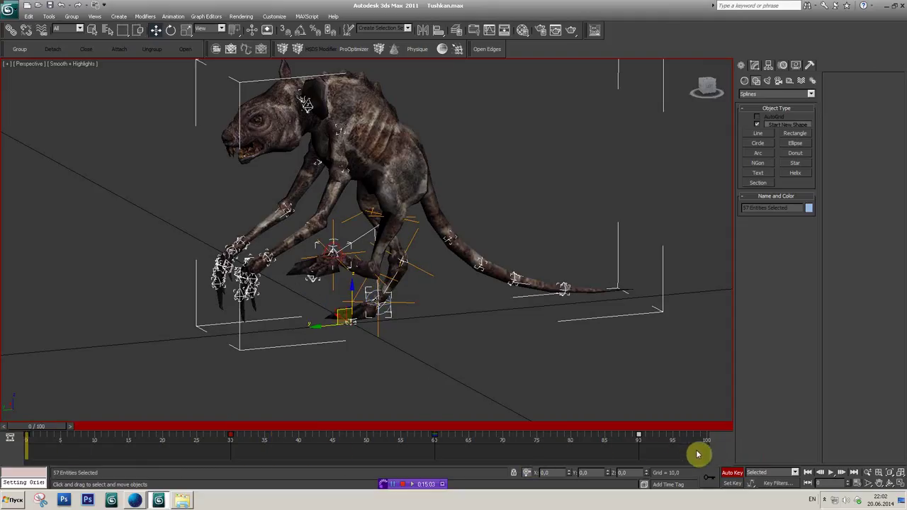
pyautogui.moveTo(706, 451); pyautogui.dragTo(9, 476)
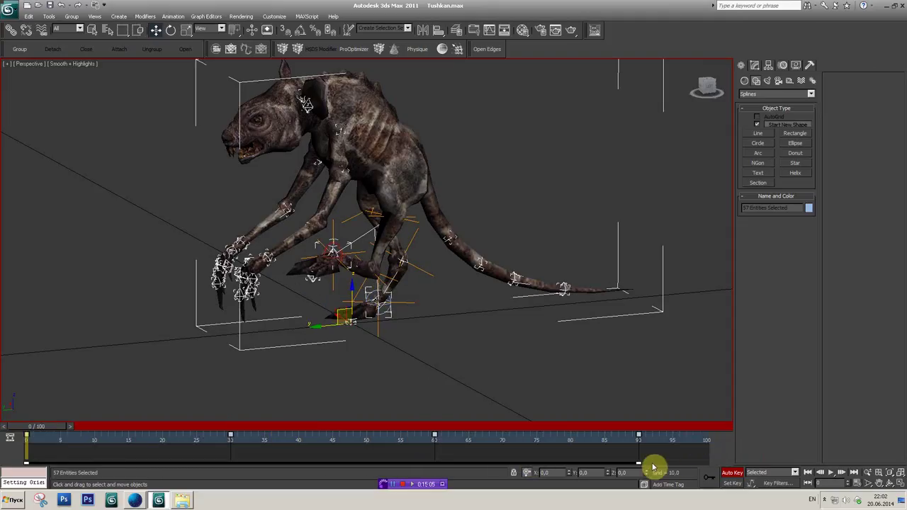
pyautogui.moveTo(639, 464); pyautogui.dragTo(162, 465)
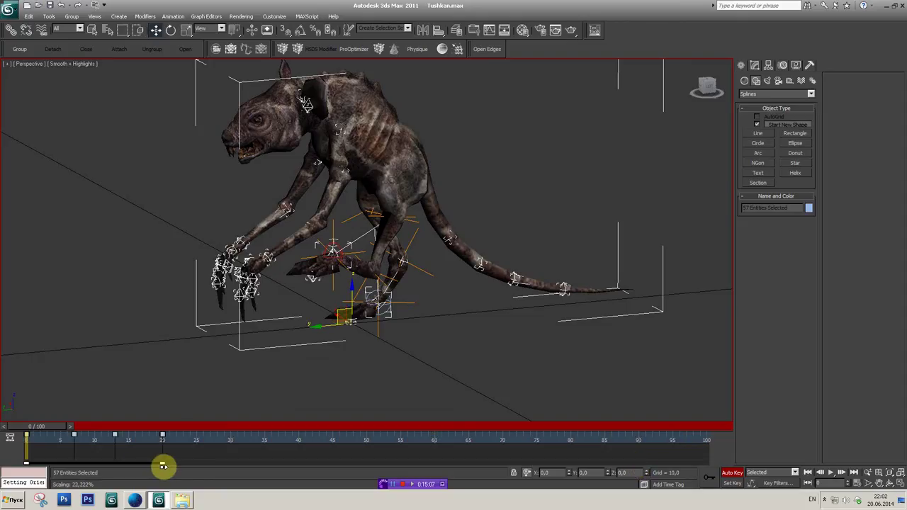
pyautogui.click(832, 473)
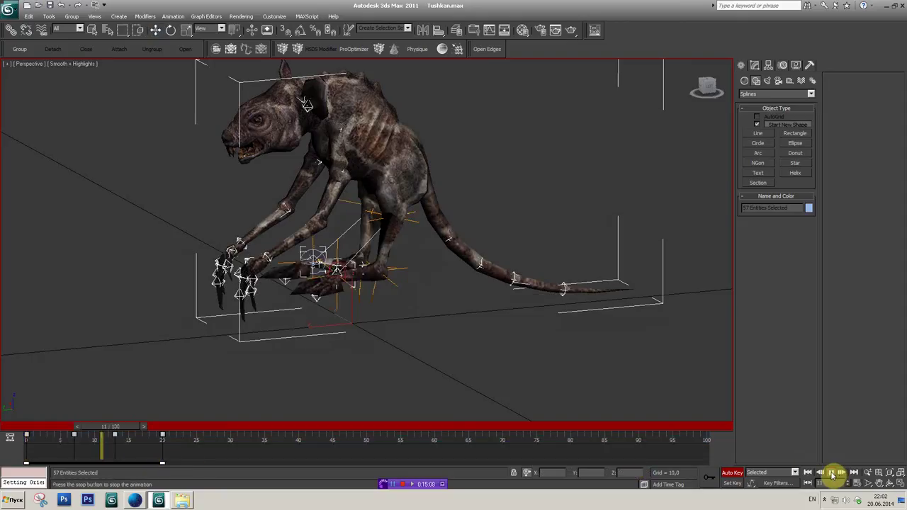
pyautogui.click(806, 472)
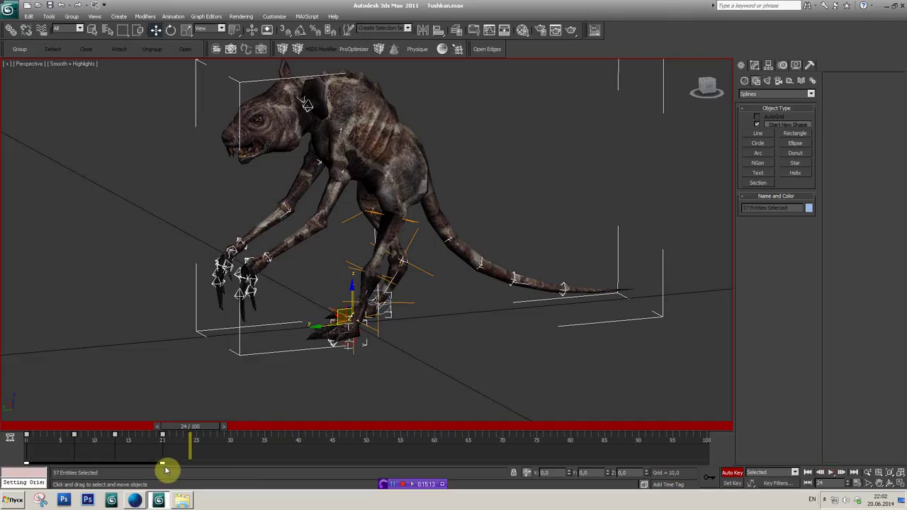
pyautogui.moveTo(163, 464); pyautogui.dragTo(428, 465)
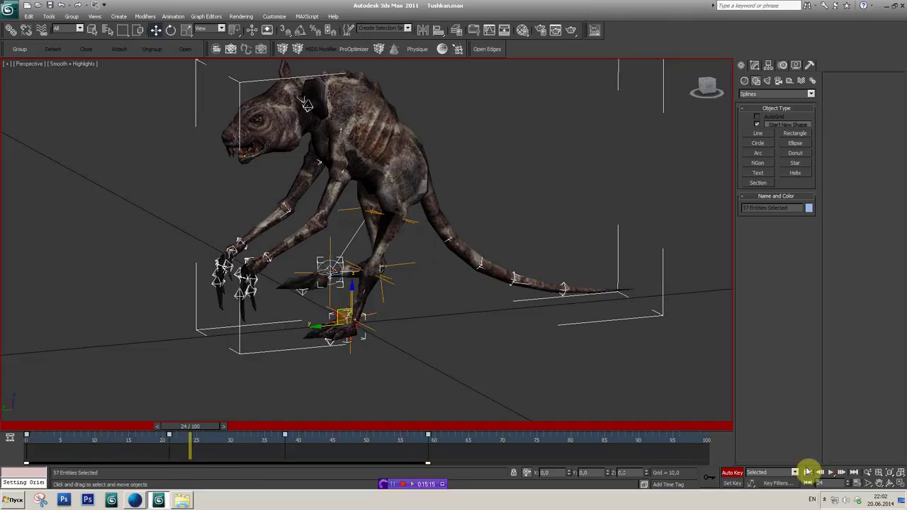
pyautogui.click(838, 475)
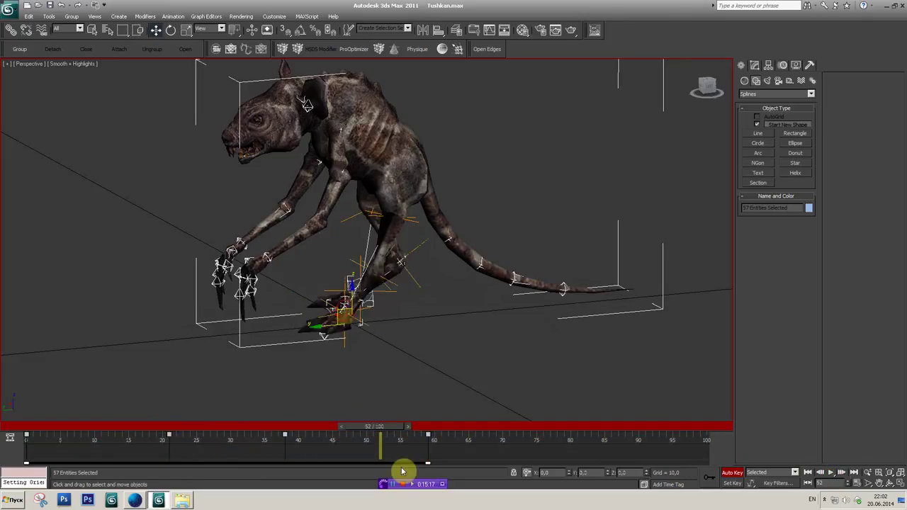
pyautogui.moveTo(380, 435); pyautogui.dragTo(40, 440)
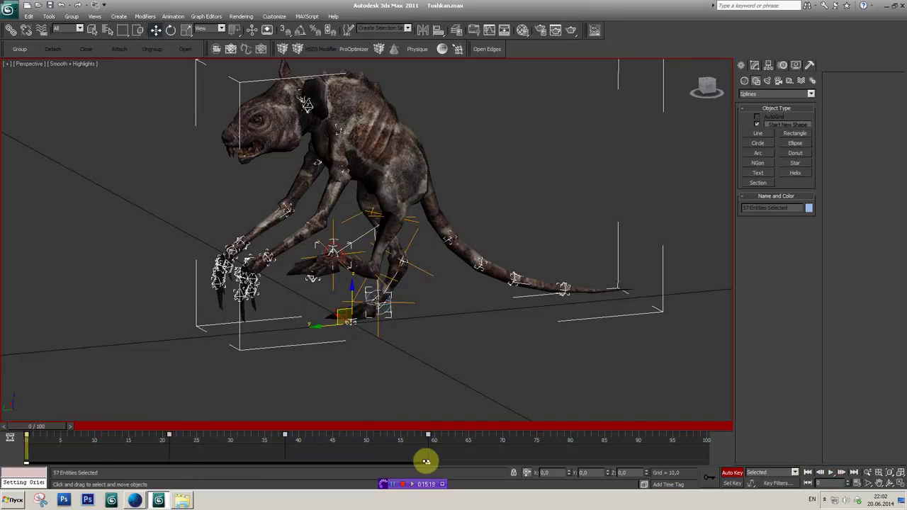
pyautogui.moveTo(430, 467); pyautogui.dragTo(299, 464)
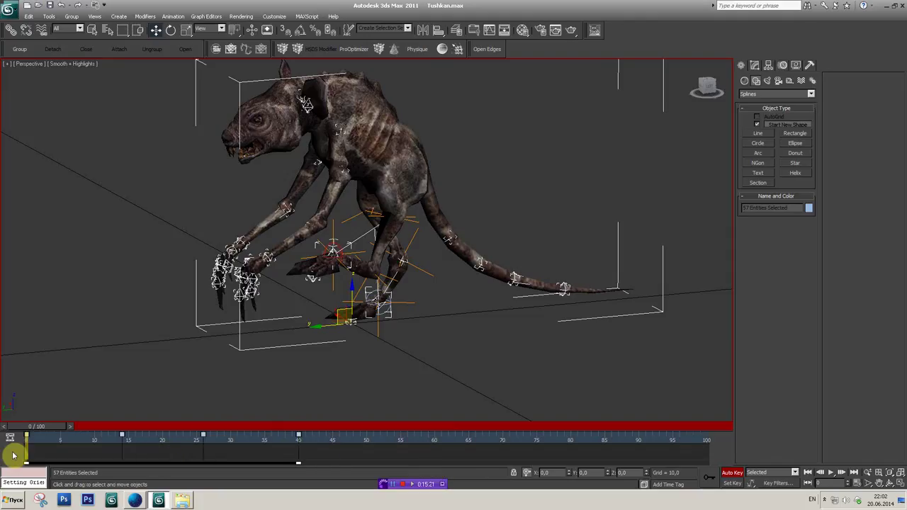
pyautogui.moveTo(37, 463); pyautogui.dragTo(616, 464)
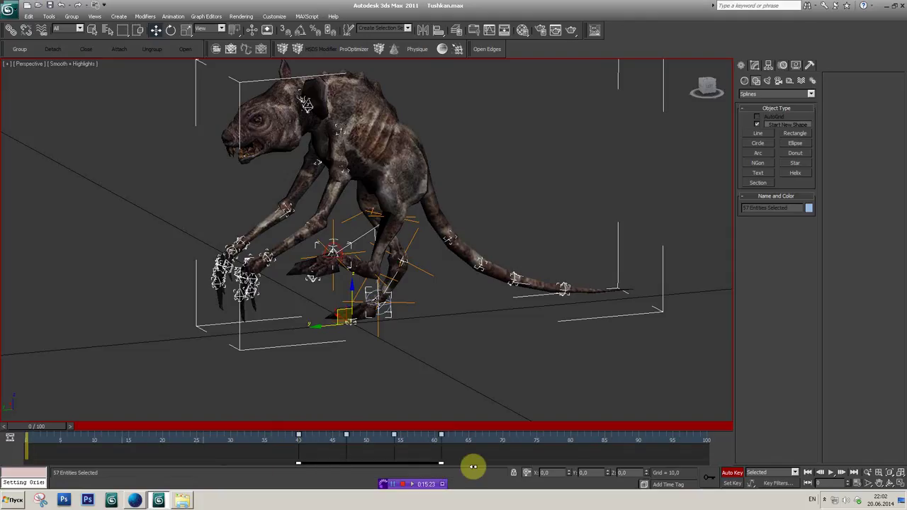
pyautogui.moveTo(379, 464); pyautogui.dragTo(107, 464)
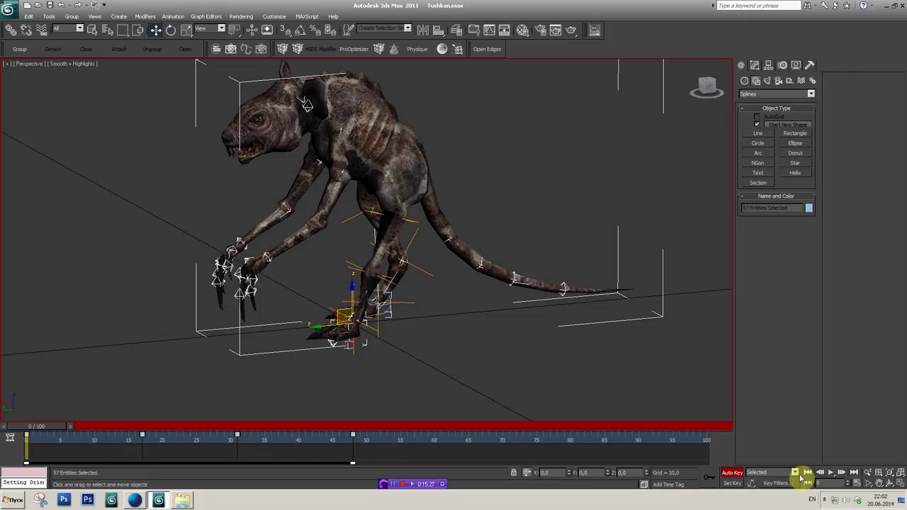
pyautogui.click(829, 472)
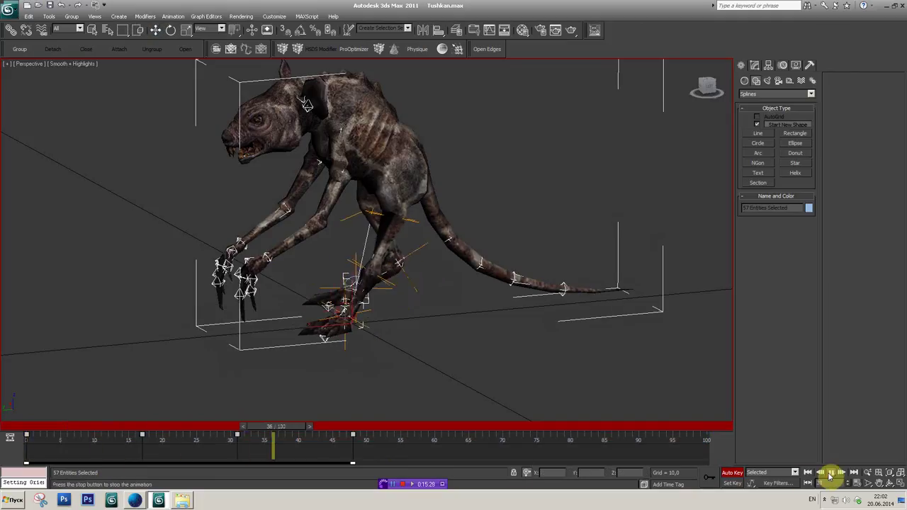
pyautogui.click(830, 474)
pyautogui.moveTo(405, 430); pyautogui.dragTo(106, 431)
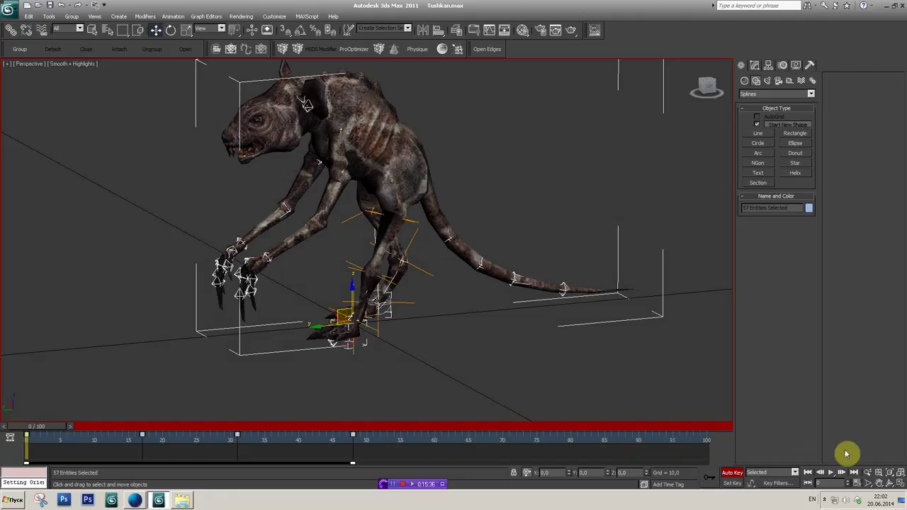
pyautogui.click(858, 483)
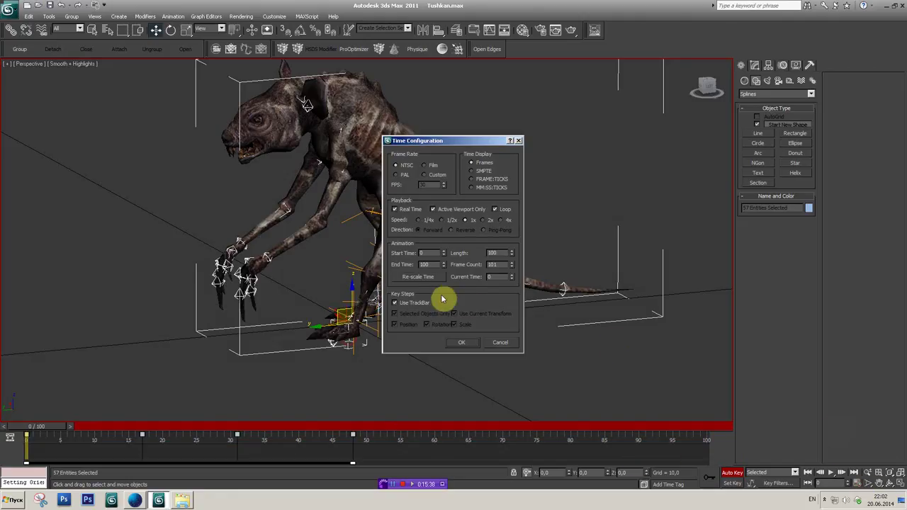
pyautogui.click(506, 345)
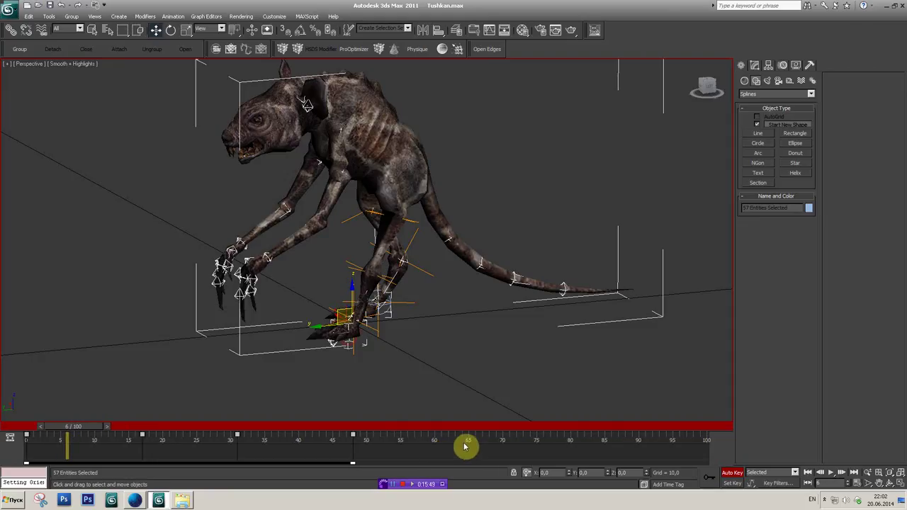
# Step: Extend the end time and copy the step's keys later, to frames 81 and 137
pyautogui.moveTo(499, 448)
pyautogui.keyDown('ctrl'); pyautogui.keyDown('alt'); pyautogui.mouseDown(button='right')
pyautogui.moveTo(314, 450)
pyautogui.moveTo(399, 450)
pyautogui.moveTo(339, 454)
pyautogui.moveTo(366, 445)
pyautogui.mouseUp(button='right'); pyautogui.keyUp('alt'); pyautogui.keyUp('ctrl')
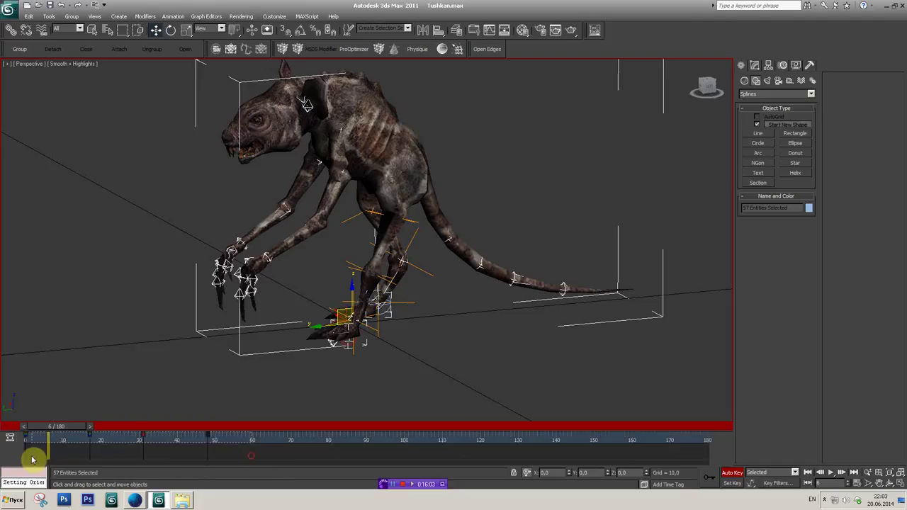
pyautogui.moveTo(108, 464)
pyautogui.keyDown('ctrl'); pyautogui.keyDown('alt'); pyautogui.mouseDown(button='middle')
pyautogui.moveTo(277, 463)
pyautogui.moveTo(105, 463)
pyautogui.moveTo(112, 455)
pyautogui.mouseUp(button='middle'); pyautogui.keyUp('alt'); pyautogui.keyUp('ctrl')
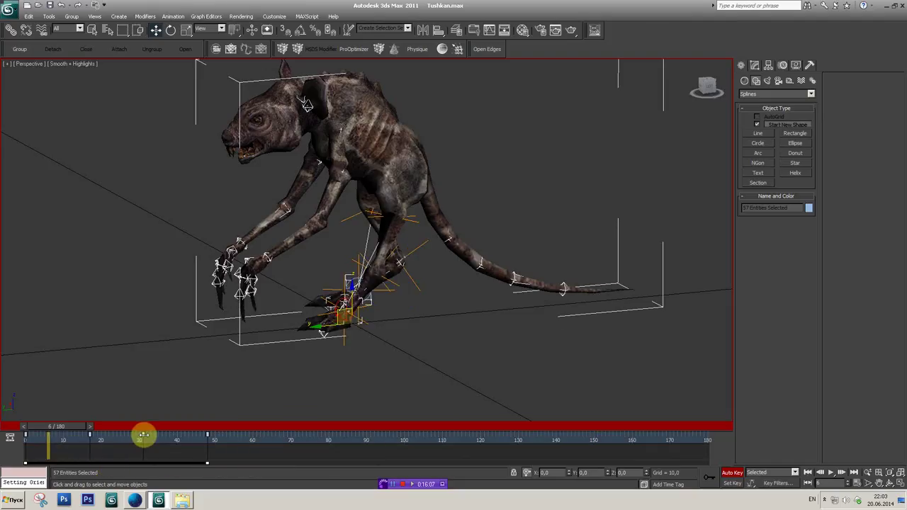
pyautogui.keyDown('shift'); pyautogui.moveTo(143, 434); pyautogui.dragTo(331, 439); pyautogui.keyUp('shift')
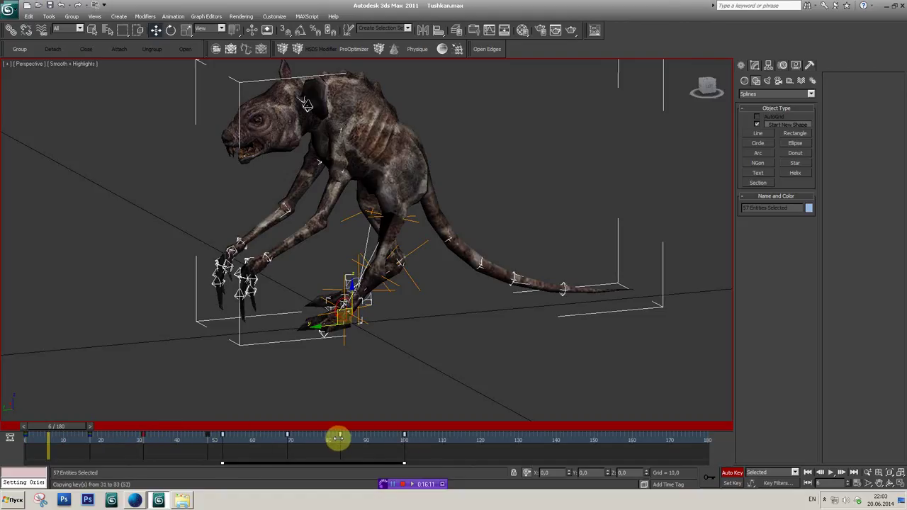
pyautogui.keyDown('shift'); pyautogui.moveTo(340, 437); pyautogui.dragTo(532, 445); pyautogui.keyUp('shift')
# Step: Play the extended walk, return to frame 0 and trim the end time to 151
pyautogui.click(831, 473)
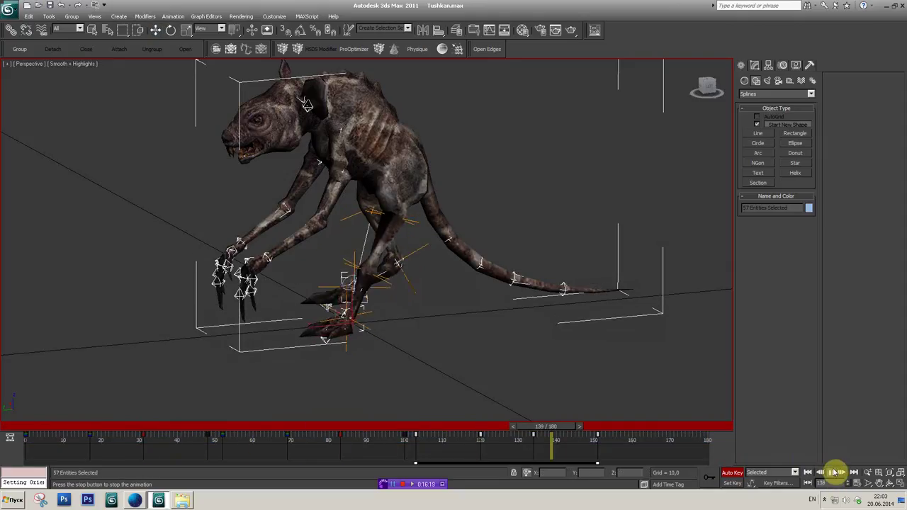
pyautogui.click(626, 433)
pyautogui.moveTo(617, 430); pyautogui.dragTo(6, 439)
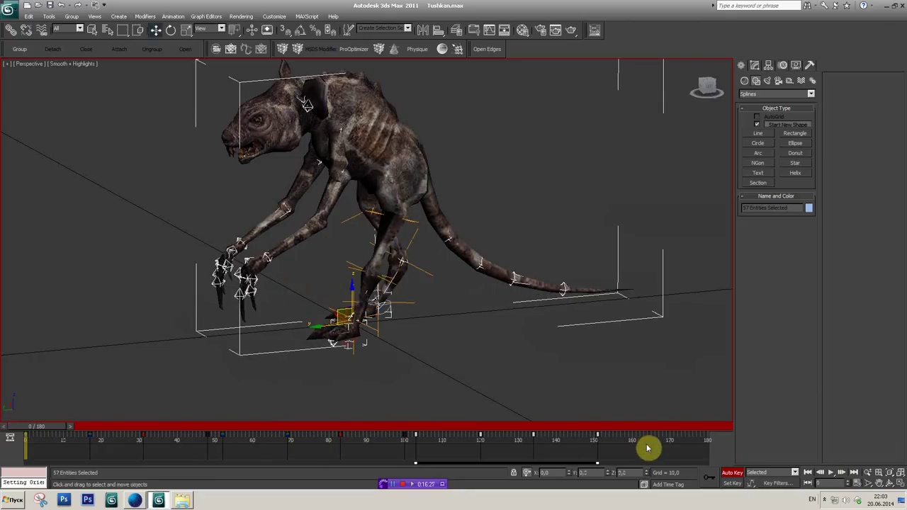
pyautogui.moveTo(712, 460)
pyautogui.keyDown('ctrl'); pyautogui.keyDown('alt'); pyautogui.mouseDown(button='right')
pyautogui.moveTo(754, 452)
pyautogui.moveTo(757, 440)
pyautogui.mouseUp(button='right'); pyautogui.keyUp('alt'); pyautogui.keyUp('ctrl')
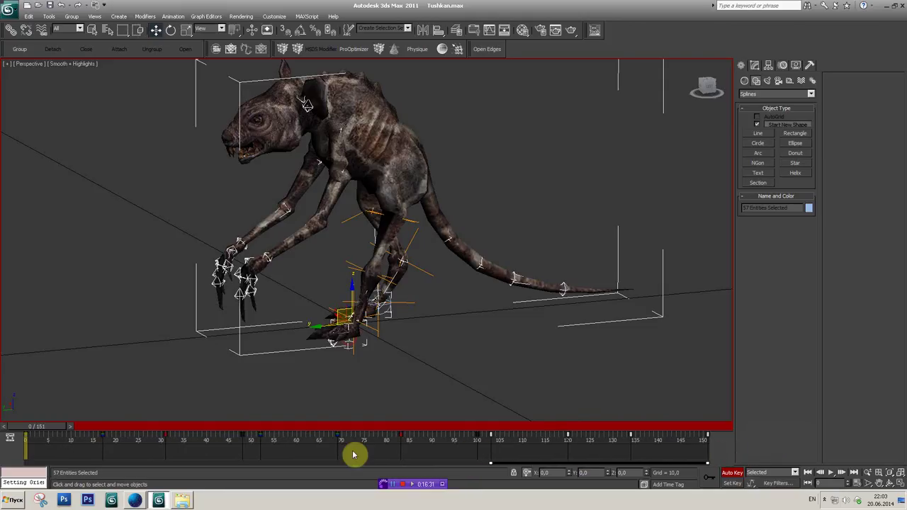
# Step: Scrub the walk, orbit around the creature and show the Utilities panel
pyautogui.moveTo(39, 432)
pyautogui.mouseDown()
pyautogui.moveTo(527, 431)
pyautogui.moveTo(10, 432)
pyautogui.mouseUp()
pyautogui.scroll(-5, 316, 332)
pyautogui.scroll(4, 324, 355)
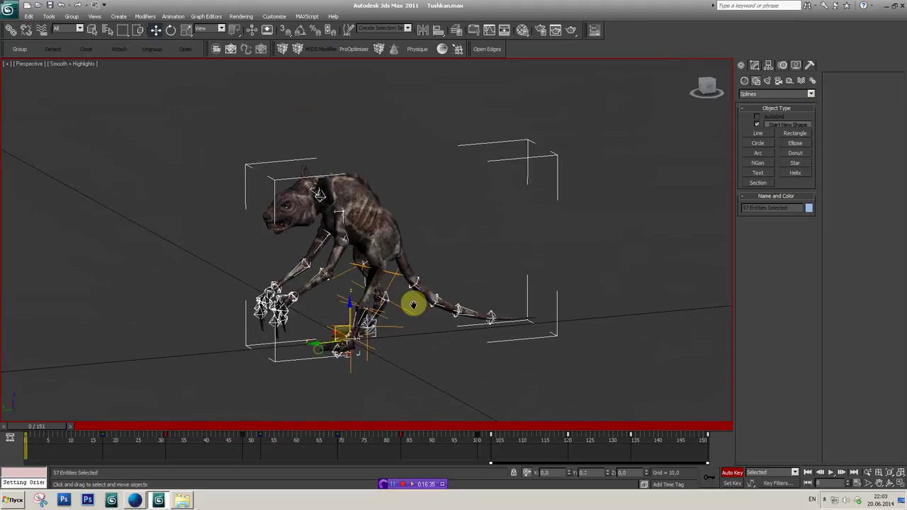
pyautogui.moveTo(707, 94); pyautogui.dragTo(847, 74)
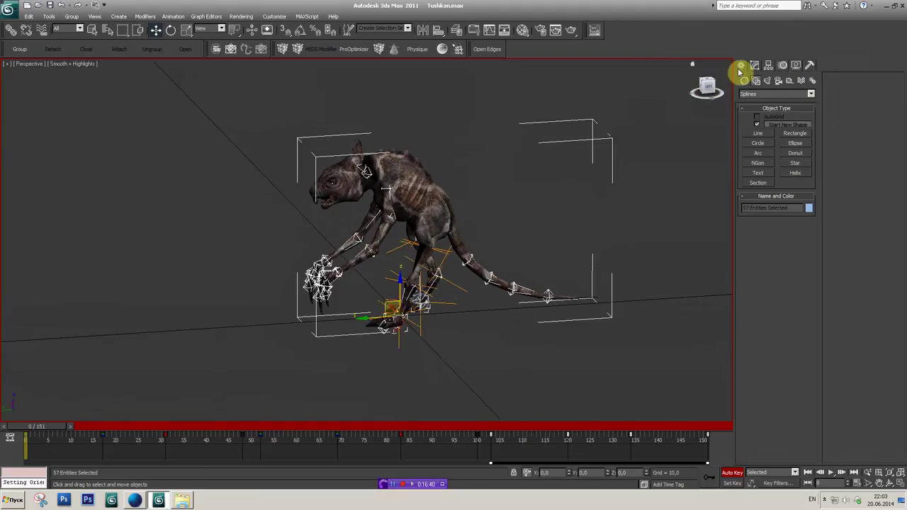
pyautogui.click(809, 66)
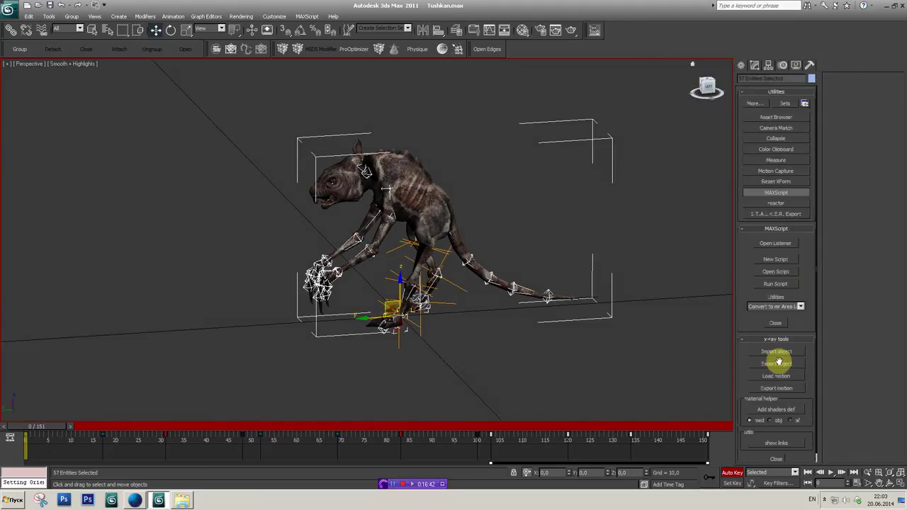
# Step: Save the scene as Tushkan, then orbit to a three-quarter view of the creature
pyautogui.click(11, 21)
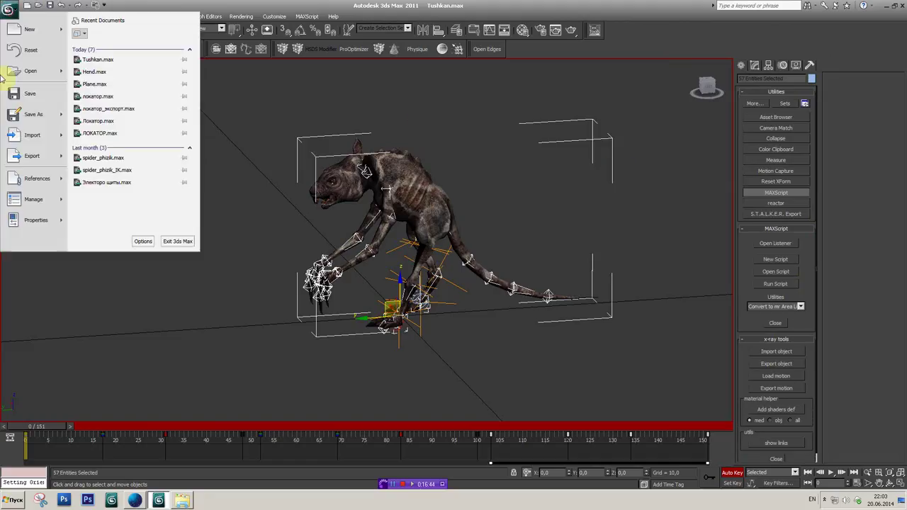
pyautogui.click(35, 116)
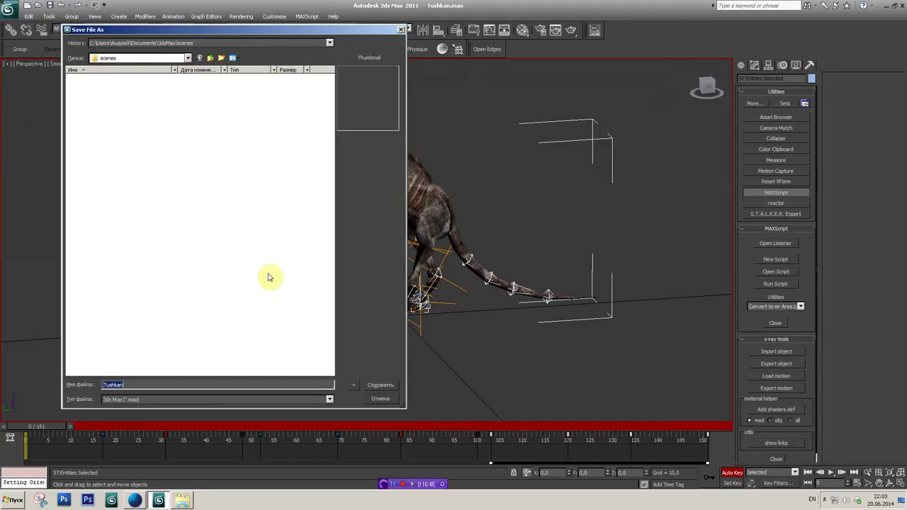
pyautogui.click(389, 399)
pyautogui.moveTo(442, 288)
pyautogui.keyDown('alt'); pyautogui.mouseDown(button='middle')
pyautogui.moveTo(375, 286)
pyautogui.moveTo(730, 92)
pyautogui.mouseUp(button='middle'); pyautogui.keyUp('alt')
pyautogui.scroll(3, 391, 318)
pyautogui.moveTo(707, 86); pyautogui.dragTo(716, 88)
pyautogui.keyDown('alt'); pyautogui.moveTo(707, 86); pyautogui.dragTo(630, 154, button='middle'); pyautogui.keyUp('alt')
pyautogui.scroll(-3, 421, 284)
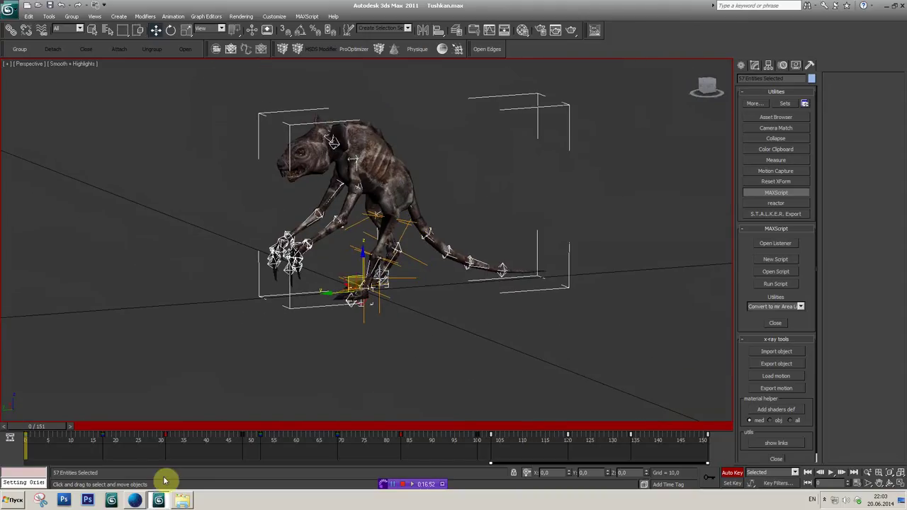
# Step: Open the new text document of creature notes in AkelPad and scroll the list
pyautogui.click(182, 501)
pyautogui.click(220, 171)
pyautogui.doubleClick(228, 184)
pyautogui.scroll(-10, 472, 283)
pyautogui.scroll(20, 489, 181)
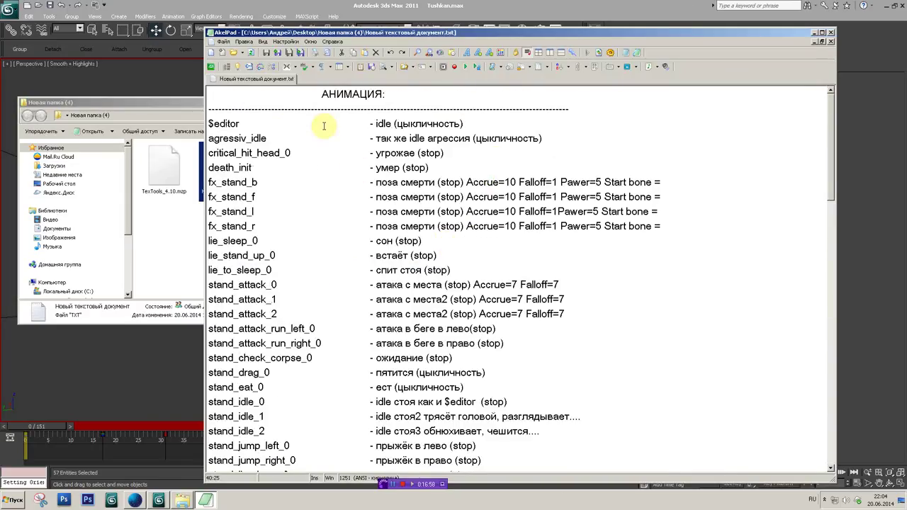
pyautogui.scroll(-1, 263, 182)
pyautogui.scroll(-1, 277, 238)
pyautogui.scroll(1, 326, 240)
pyautogui.scroll(1, 312, 226)
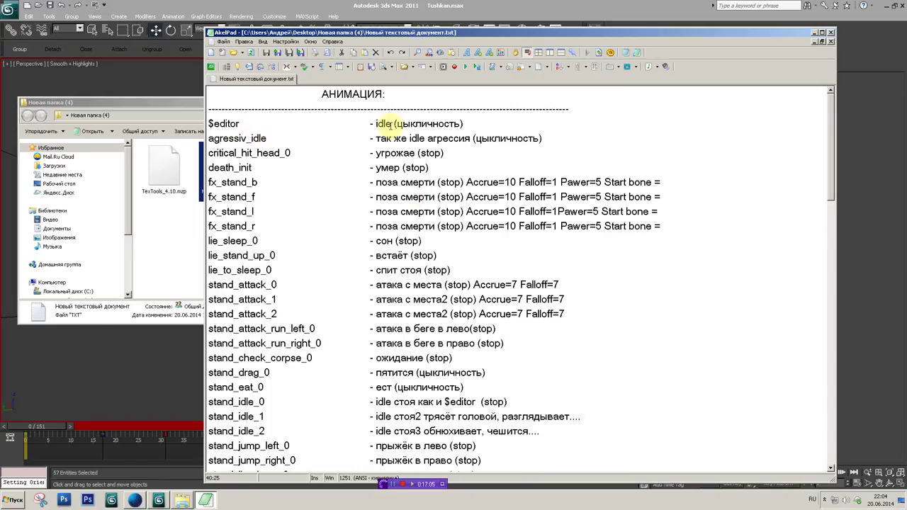
# Step: Highlight the $editor, agressiv_idle, idle and угрожае entries while reading the list
pyautogui.doubleClick(224, 124)
pyautogui.moveTo(267, 139); pyautogui.dragTo(211, 138)
pyautogui.moveTo(371, 138); pyautogui.dragTo(465, 139)
pyautogui.scroll(-1, 417, 179)
pyautogui.scroll(-2, 405, 197)
pyautogui.scroll(-1, 426, 199)
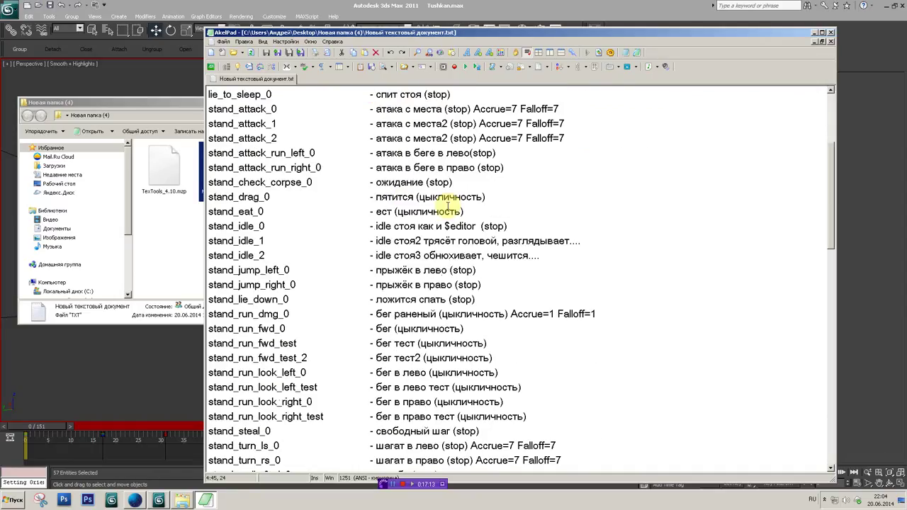
pyautogui.scroll(1, 479, 221)
pyautogui.middleClick(490, 214)
pyautogui.click(453, 152)
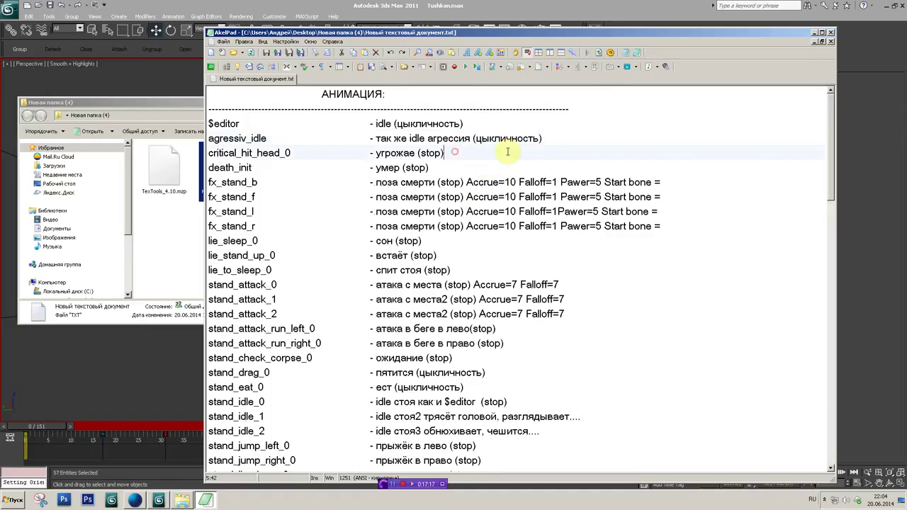
pyautogui.doubleClick(384, 124)
pyautogui.scroll(-1, 496, 261)
pyautogui.scroll(1, 496, 256)
pyautogui.moveTo(415, 152); pyautogui.dragTo(372, 153)
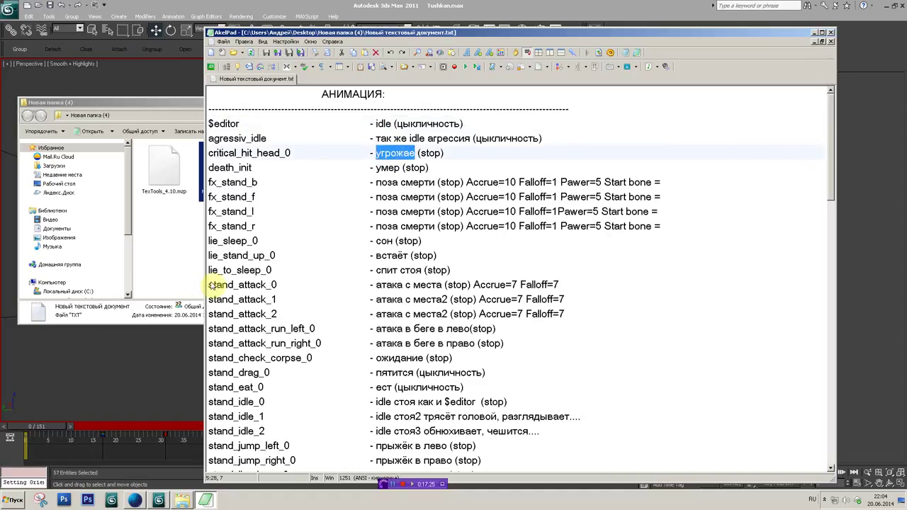
# Step: Scroll through the remainder of the animation name list
pyautogui.scroll(-1, 444, 241)
pyautogui.scroll(-1, 433, 273)
pyautogui.scroll(-4, 434, 276)
pyautogui.scroll(-3, 425, 278)
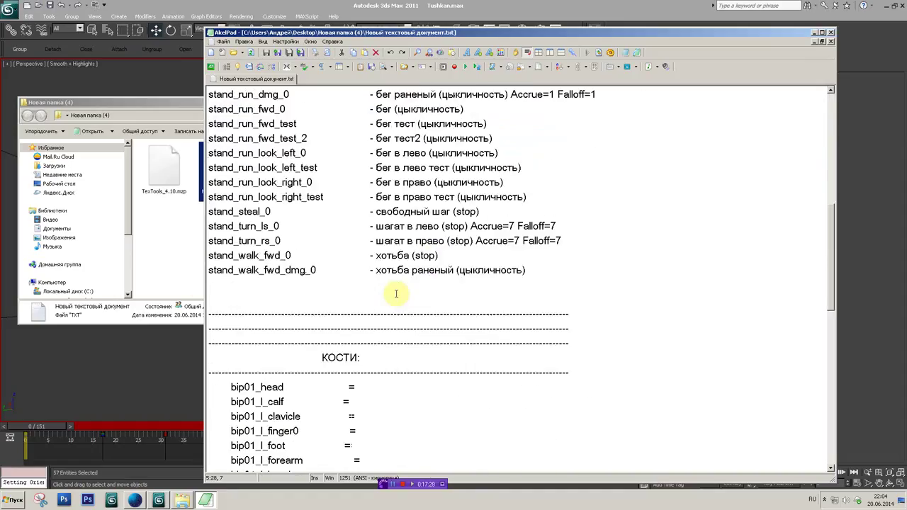
pyautogui.scroll(3, 425, 242)
pyautogui.scroll(3, 432, 230)
pyautogui.scroll(-3, 432, 228)
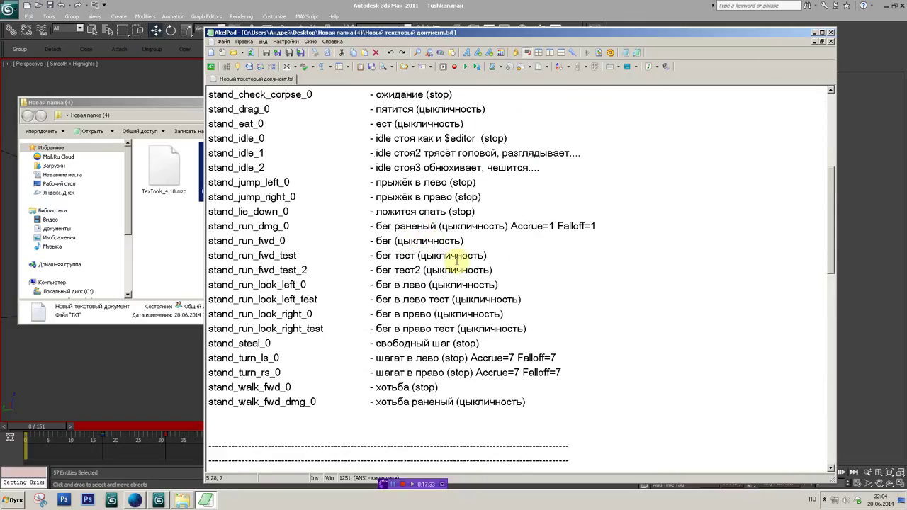
pyautogui.moveTo(536, 401); pyautogui.dragTo(210, 90)
pyautogui.scroll(-2, 530, 178)
pyautogui.scroll(3, 533, 186)
# Step: Close the notes file, then zoom, orbit and pan to recentre the Tushkan creature
pyautogui.click(830, 32)
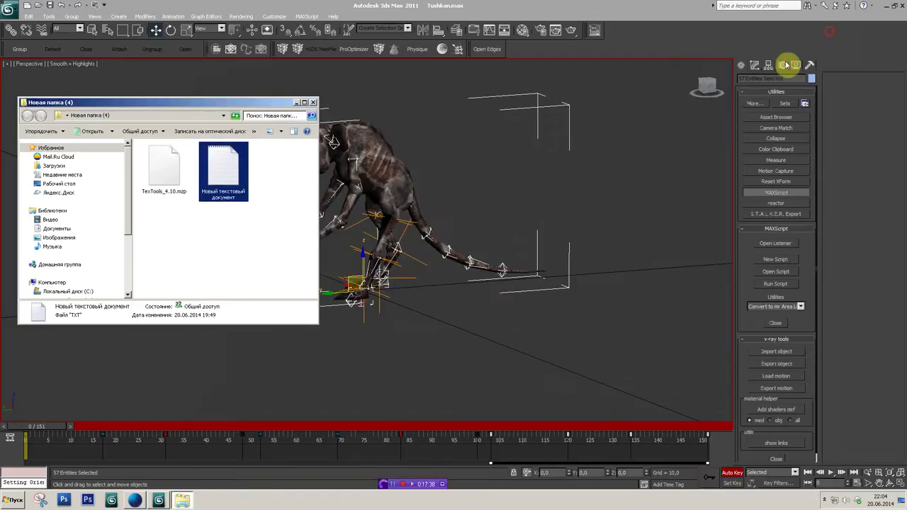
pyautogui.moveTo(525, 194); pyautogui.dragTo(489, 203, button='middle')
pyautogui.scroll(5, 485, 213)
pyautogui.scroll(-2, 439, 206)
pyautogui.scroll(-3, 430, 212)
pyautogui.moveTo(710, 90); pyautogui.dragTo(680, 109)
pyautogui.scroll(2, 518, 237)
pyautogui.scroll(2, 510, 212)
pyautogui.scroll(2, 496, 230)
pyautogui.scroll(-2, 489, 247)
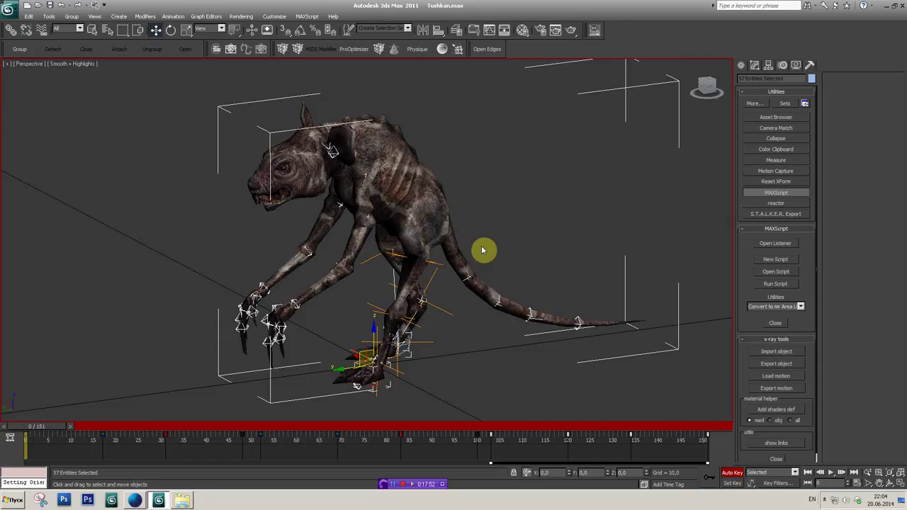
pyautogui.moveTo(509, 255)
pyautogui.mouseDown(button='middle')
pyautogui.moveTo(460, 259)
pyautogui.moveTo(439, 298)
pyautogui.mouseUp(button='middle')
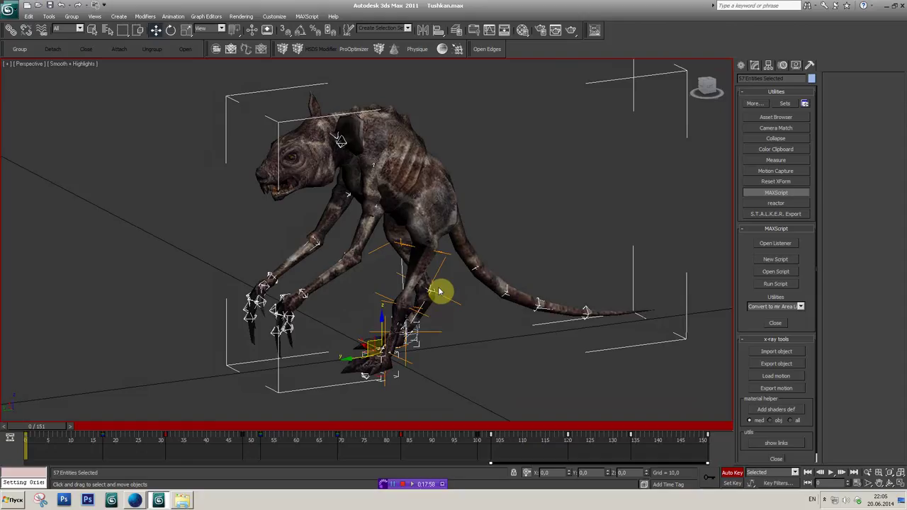